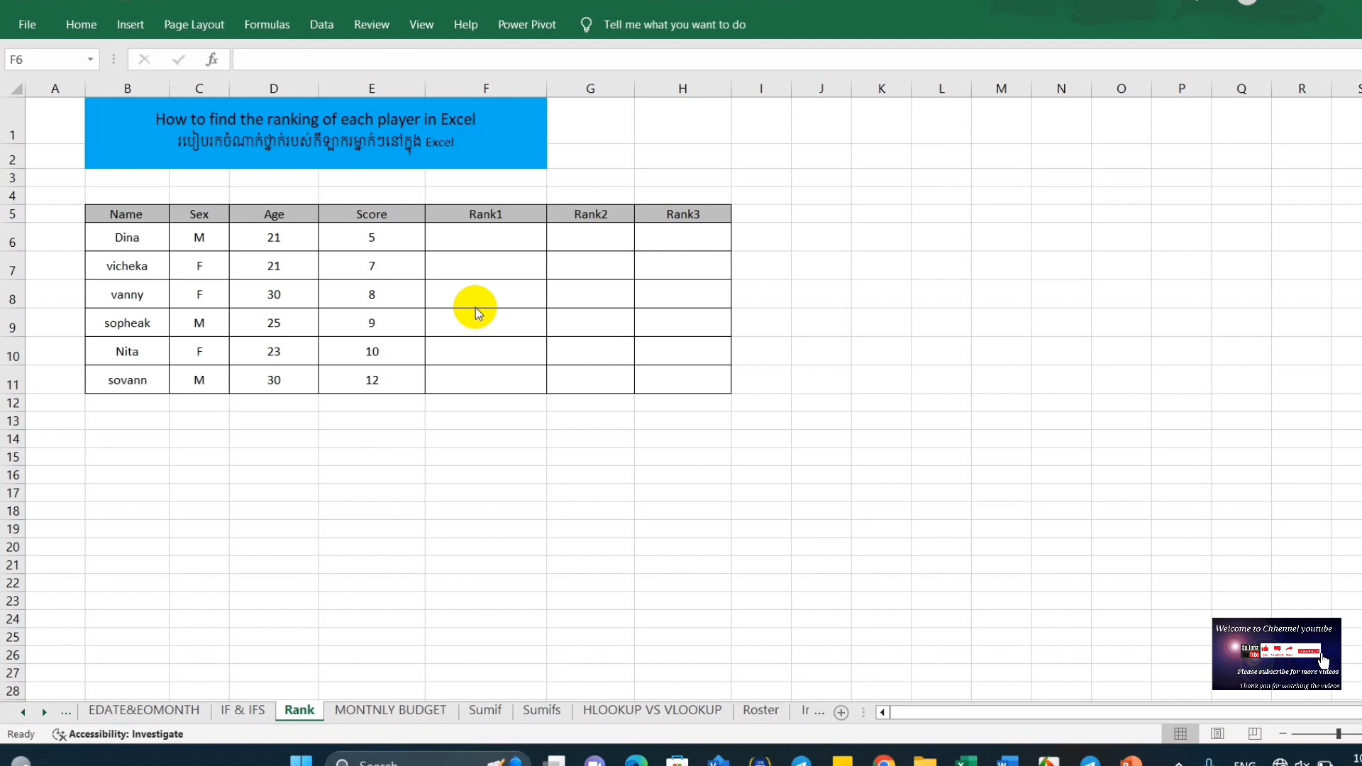
# Begin an IF formula in F6 testing whether the first player's score E6 is above 12.
pyautogui.click(502, 237)
pyautogui.write('=')
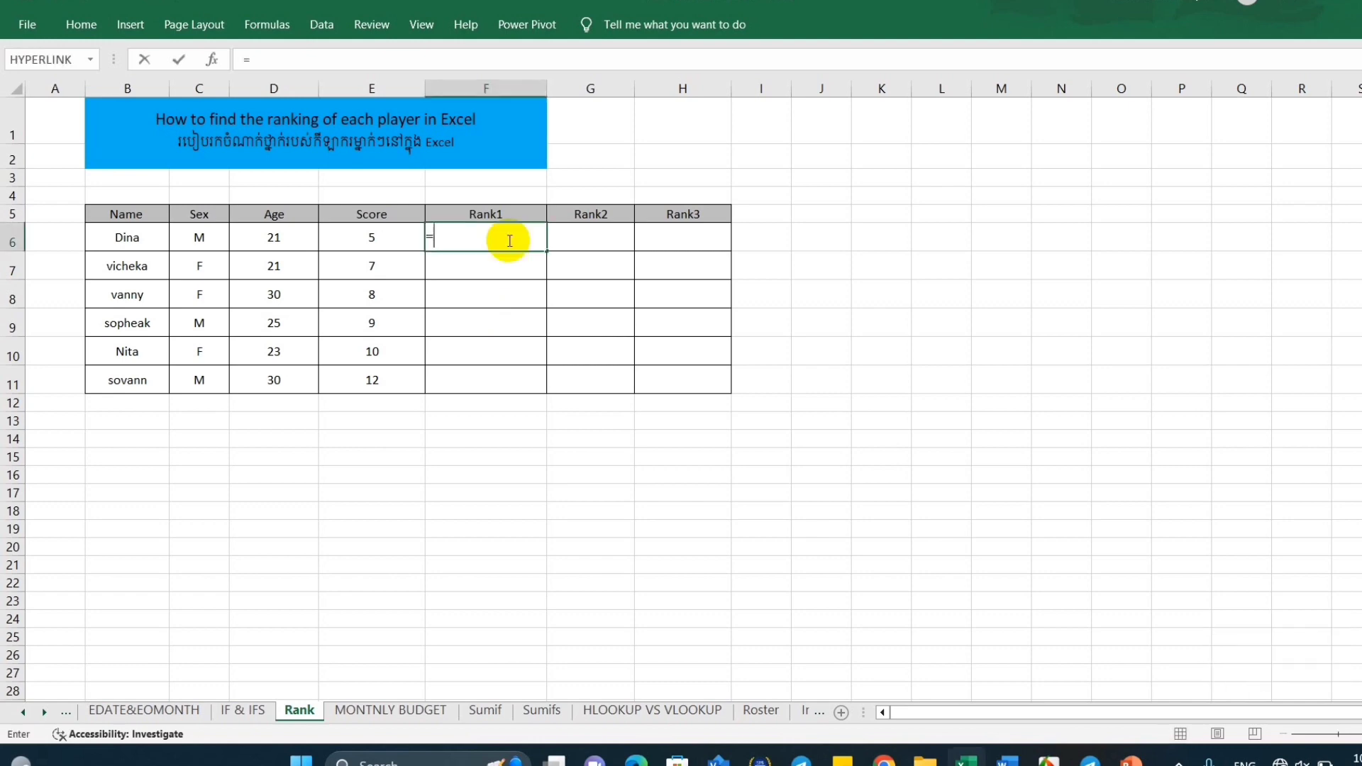
pyautogui.write('-')
pyautogui.press('BackSpace')
pyautogui.write('if')
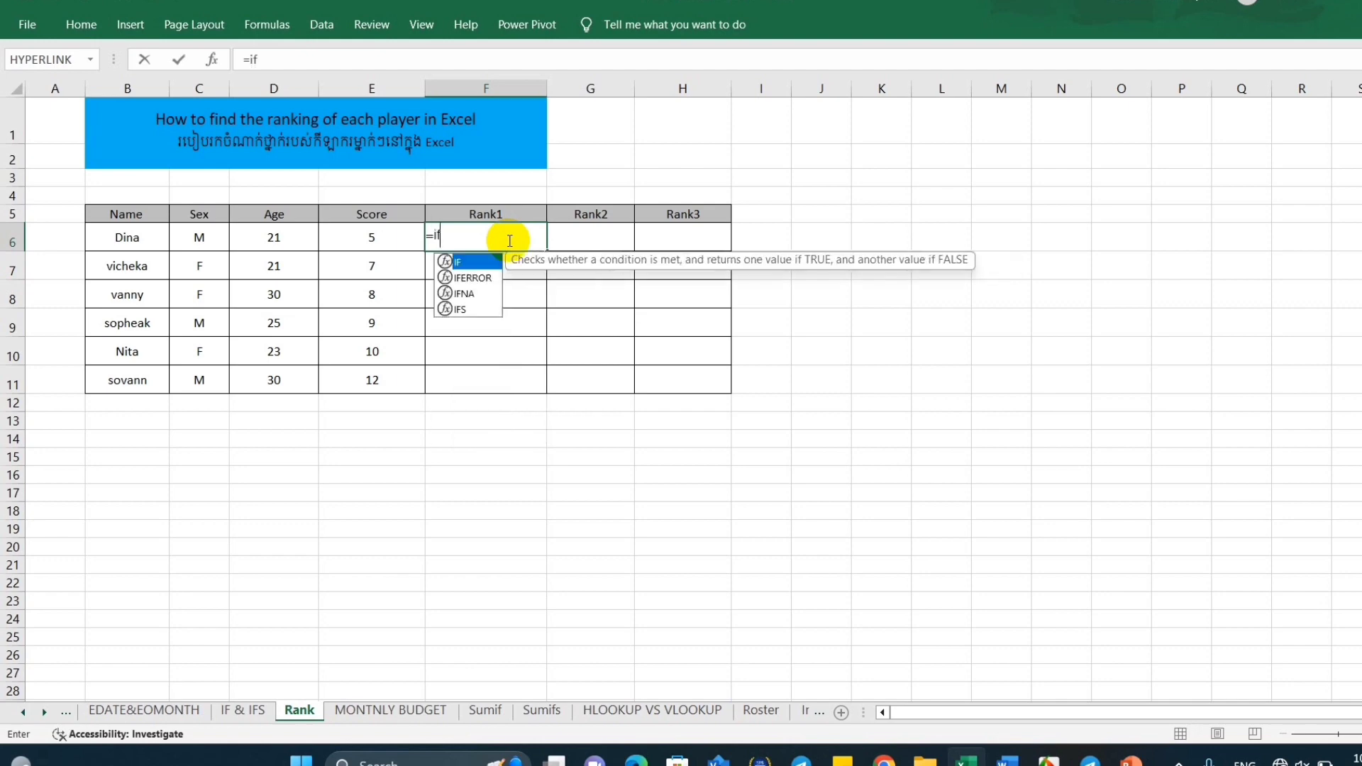
pyautogui.doubleClick(469, 262)
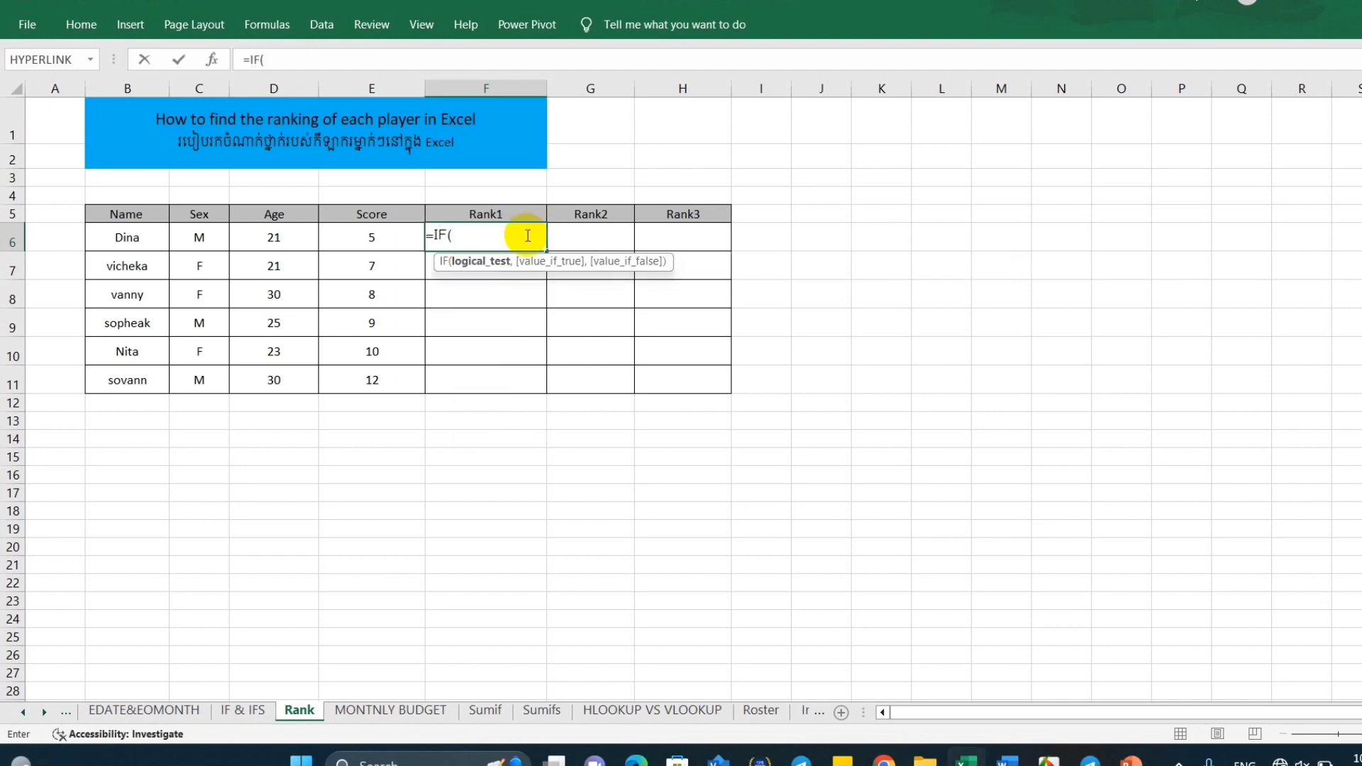
pyautogui.click(357, 244)
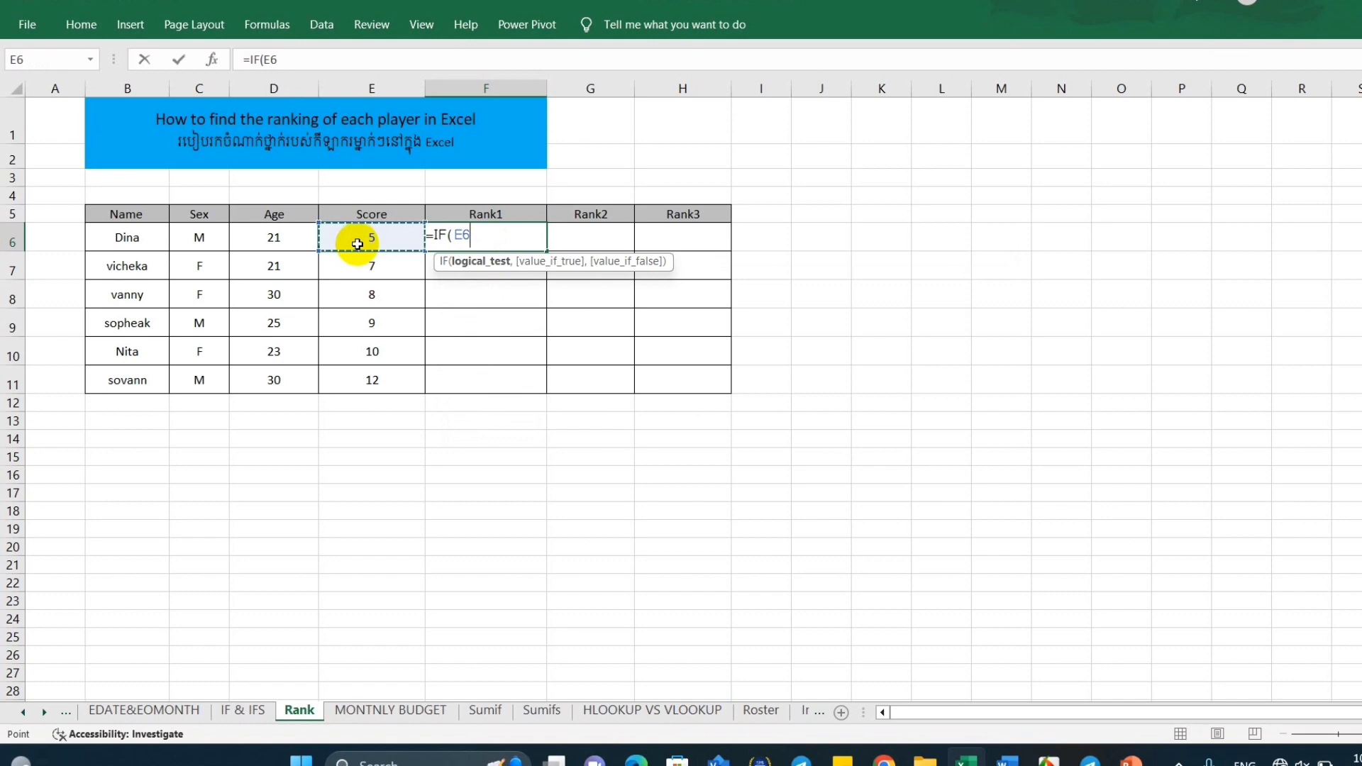
pyautogui.write('>')
pyautogui.write('12')
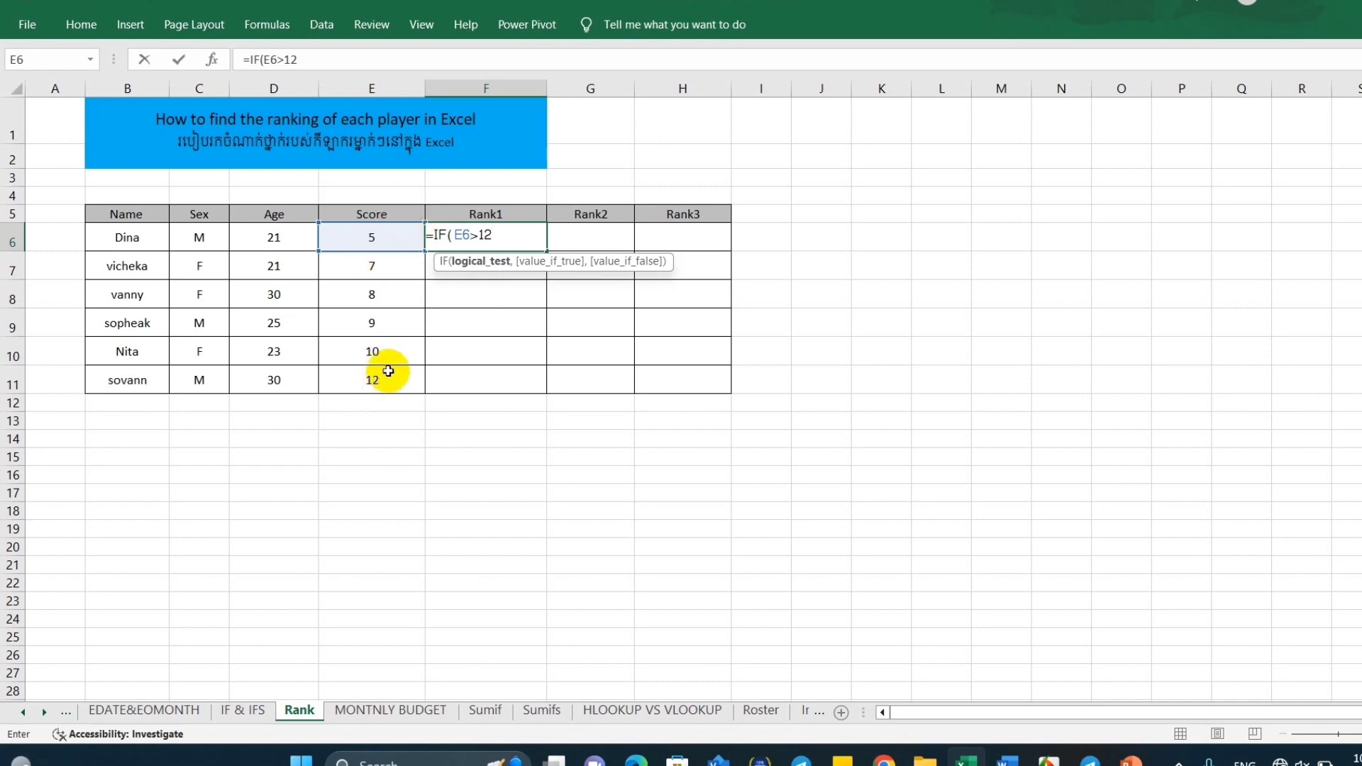
# Return "A" for that test and nest a second IF giving "B" for E6>=10.
pyautogui.write(',')
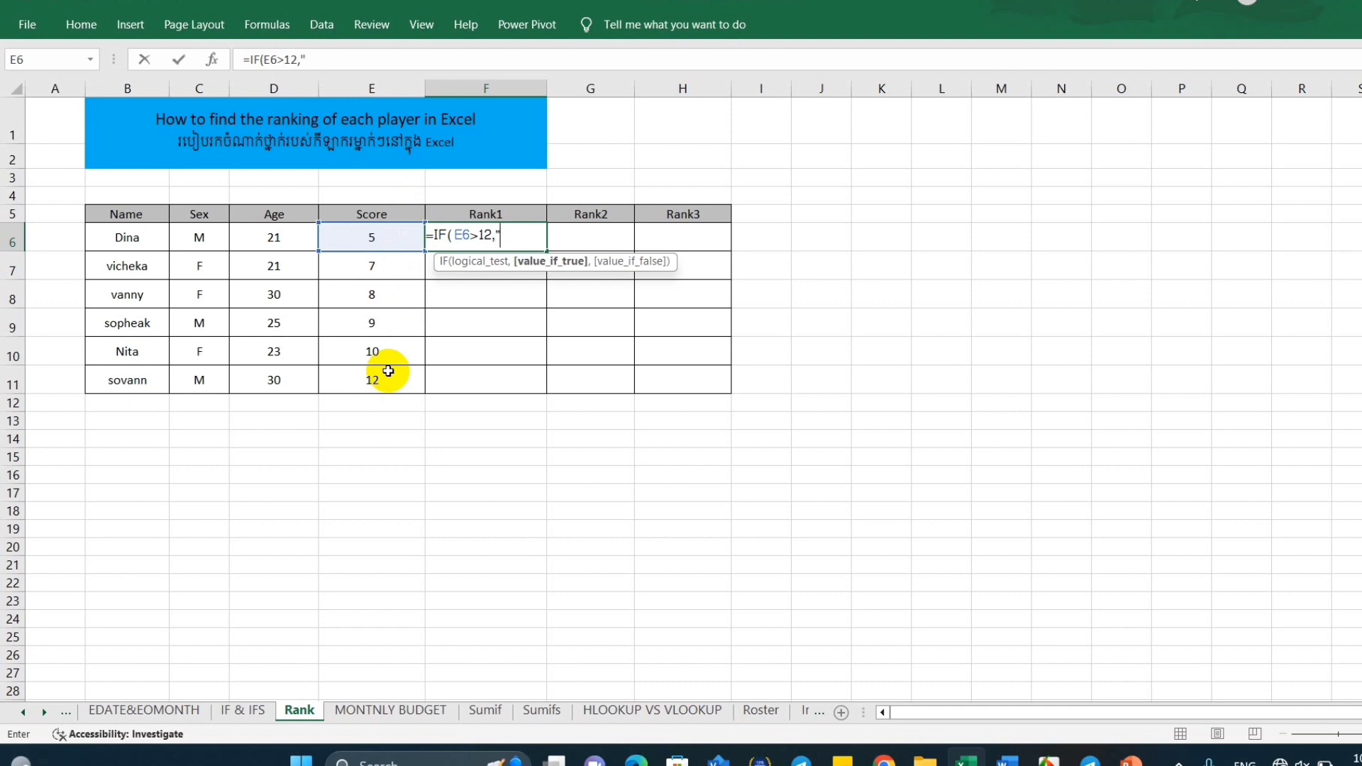
pyautogui.write('A"')
pyautogui.write(',')
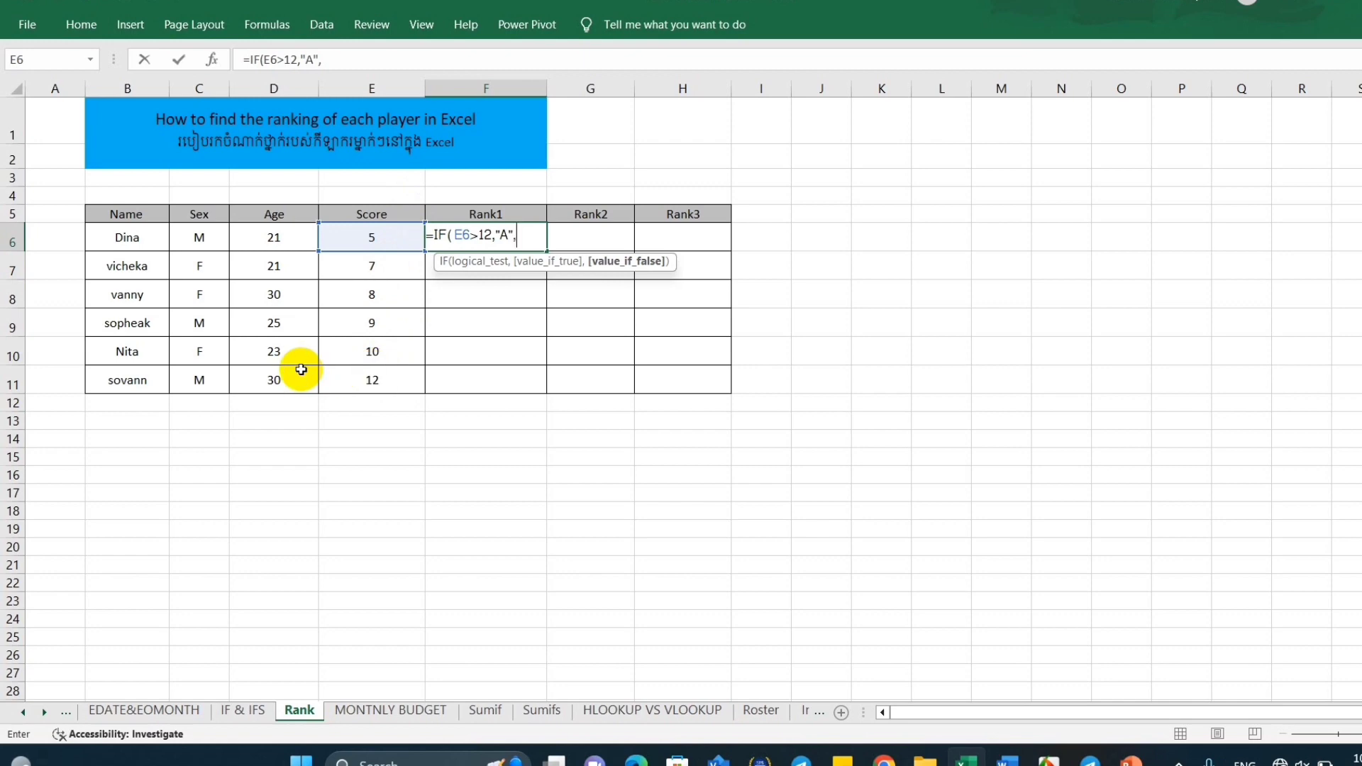
pyautogui.write('if')
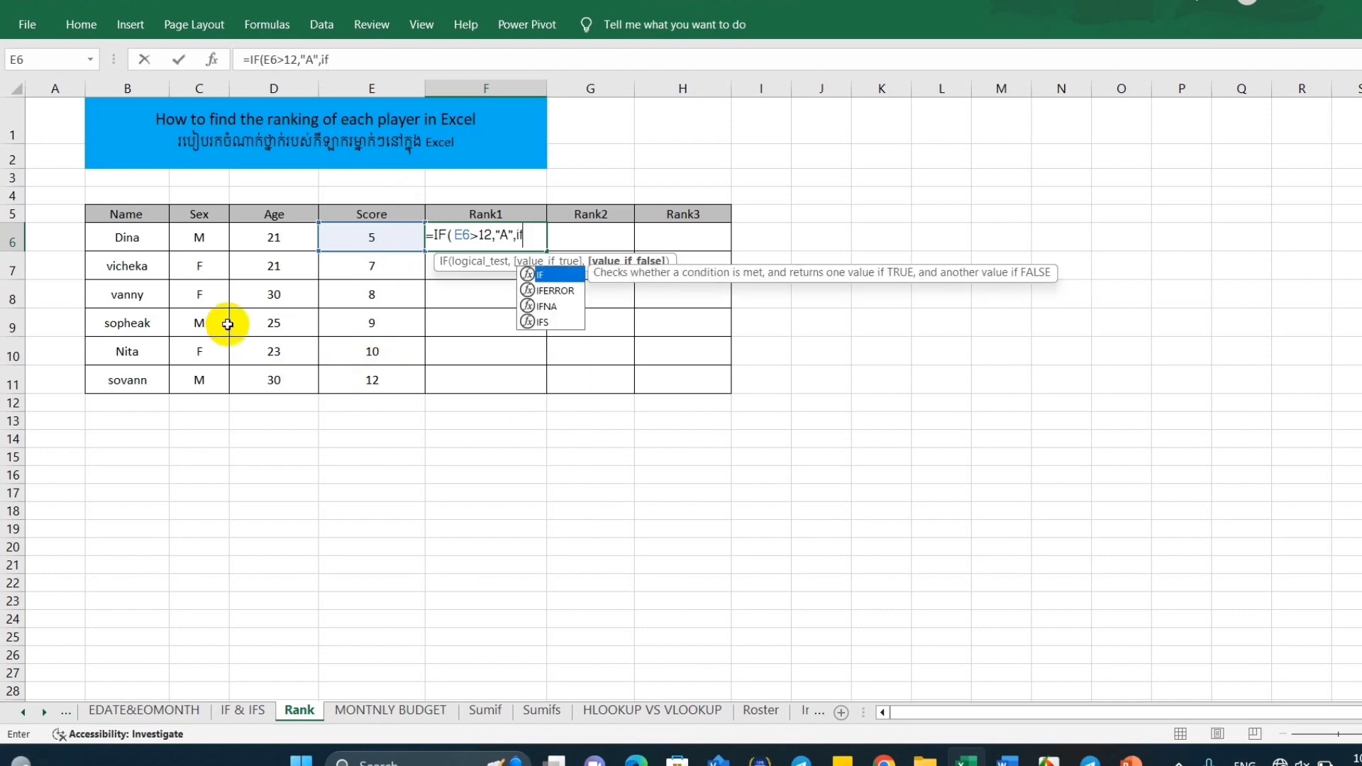
pyautogui.doubleClick(550, 276)
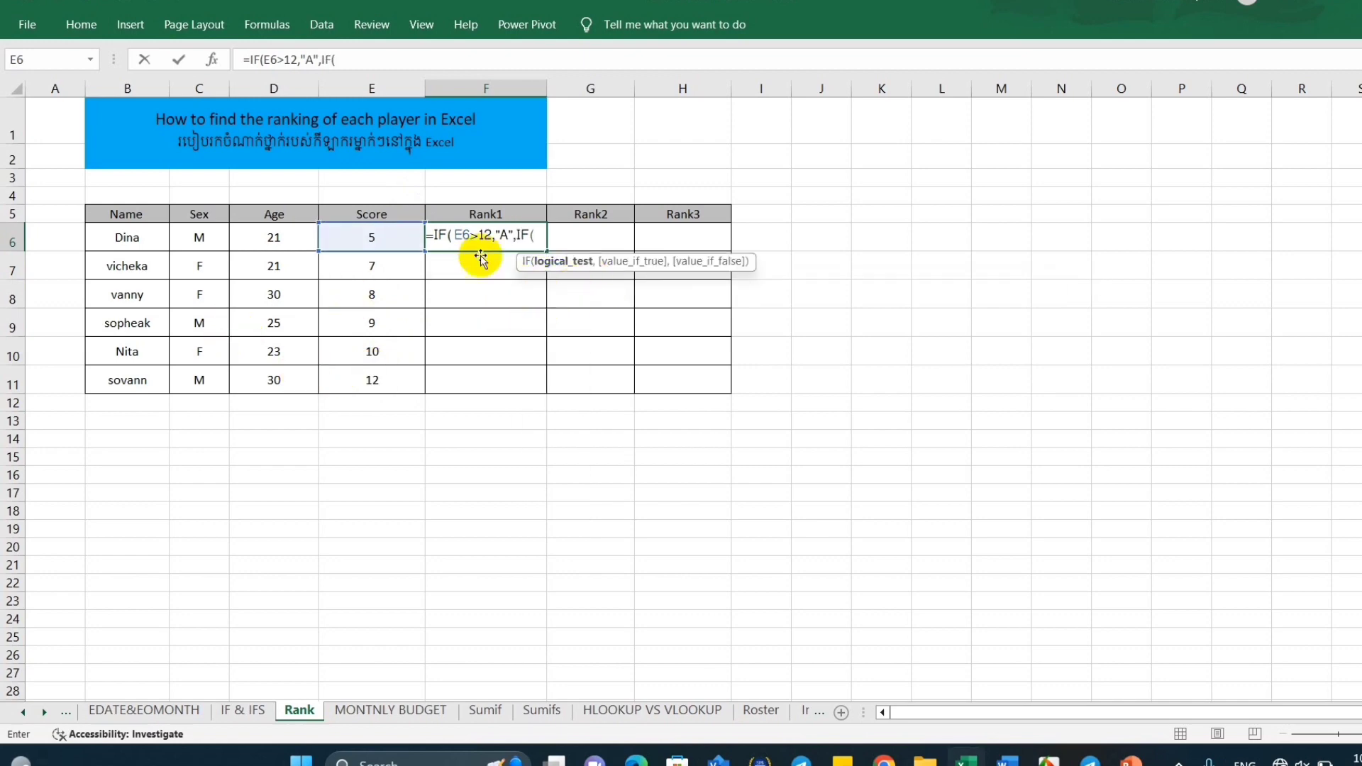
pyautogui.click(390, 238)
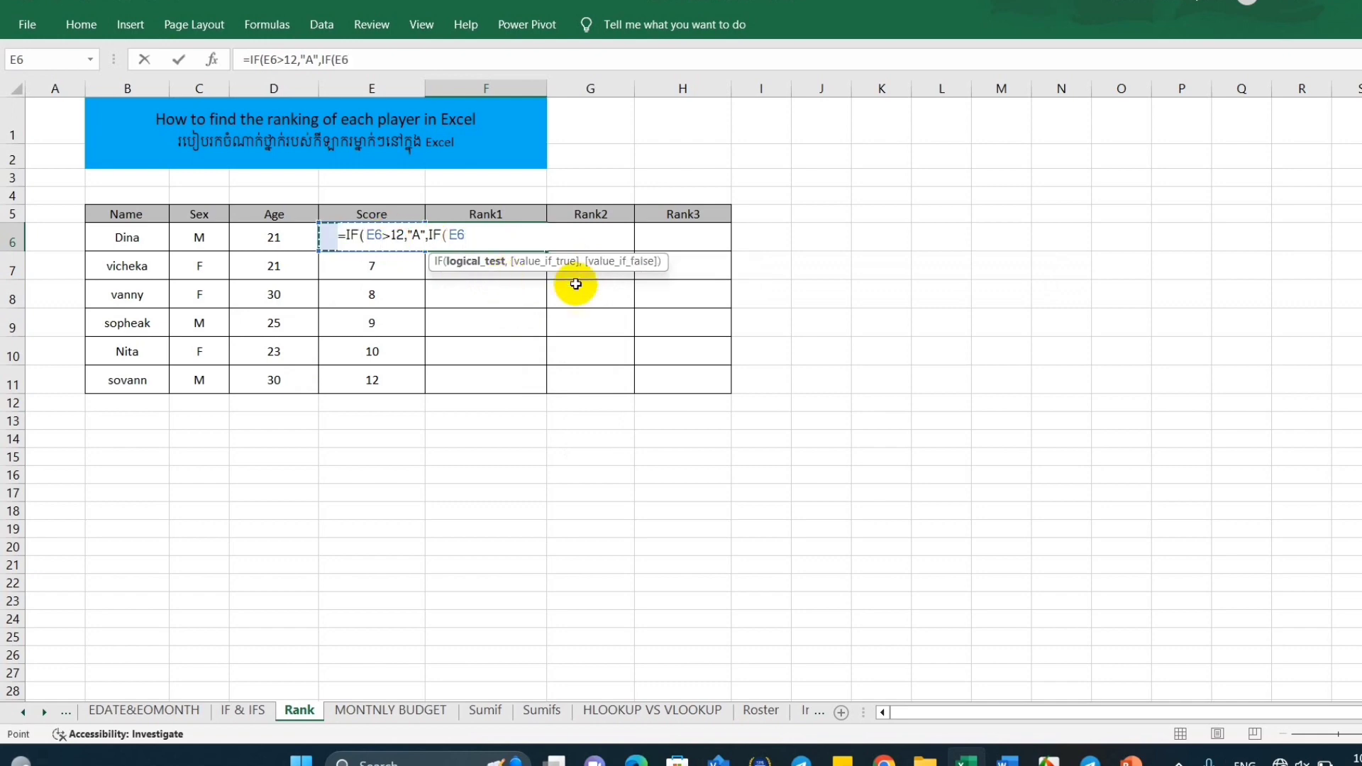
pyautogui.write('>=1')
pyautogui.write('0')
pyautogui.write(',"')
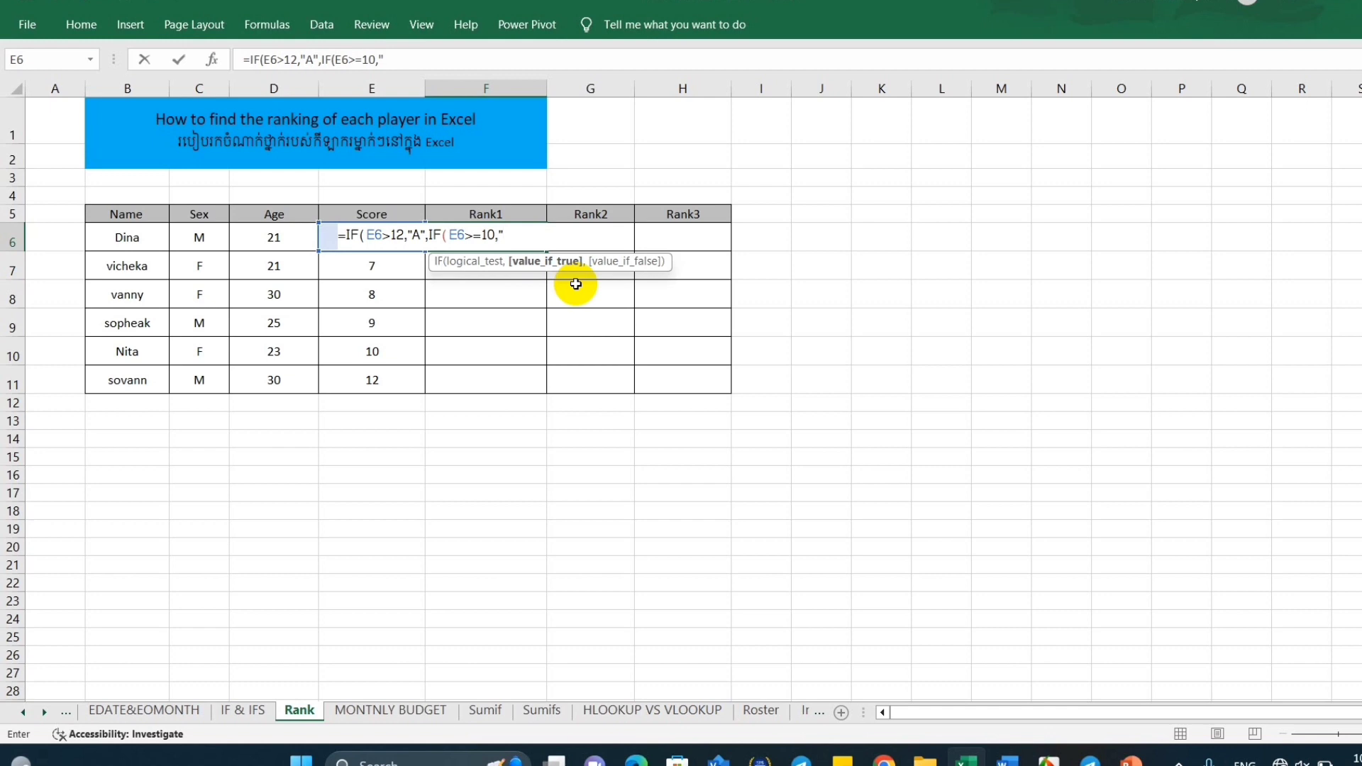
pyautogui.write('B')
pyautogui.write('",')
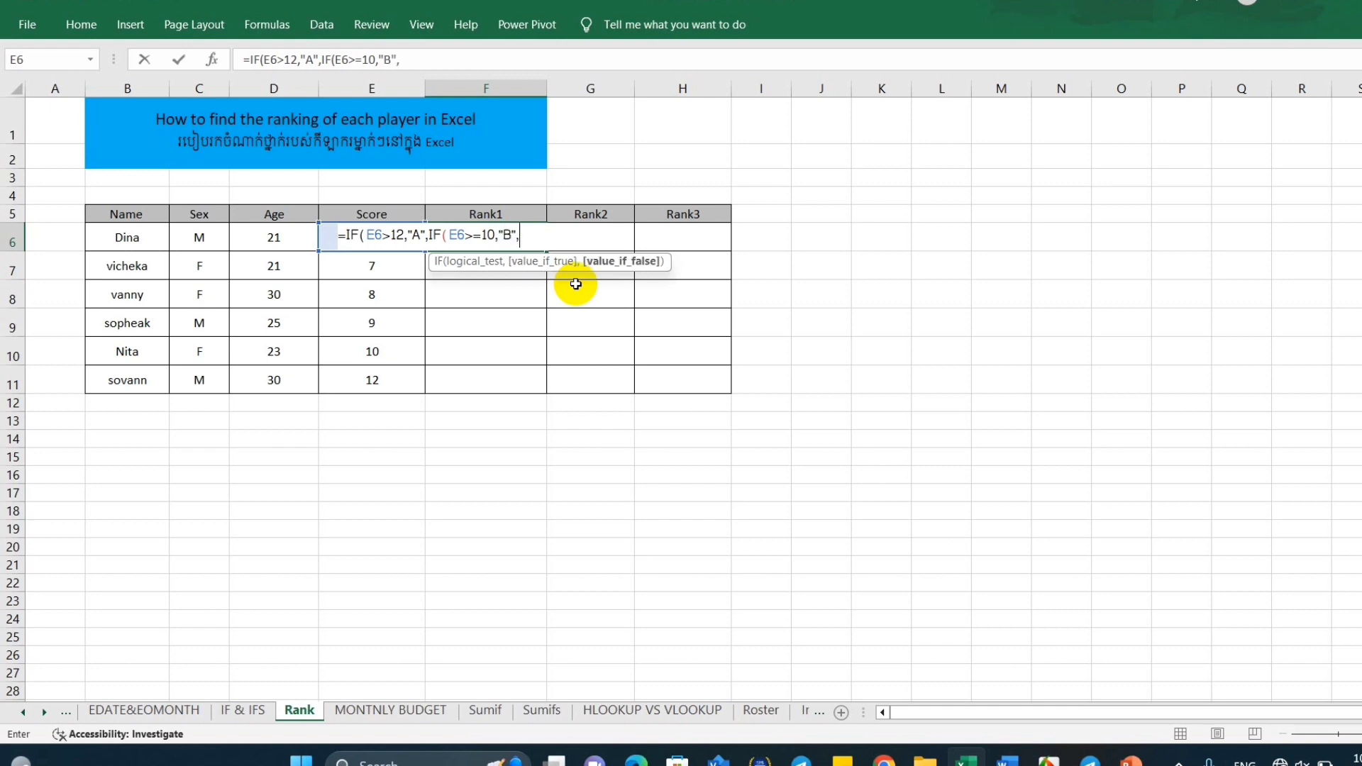
pyautogui.write('if')
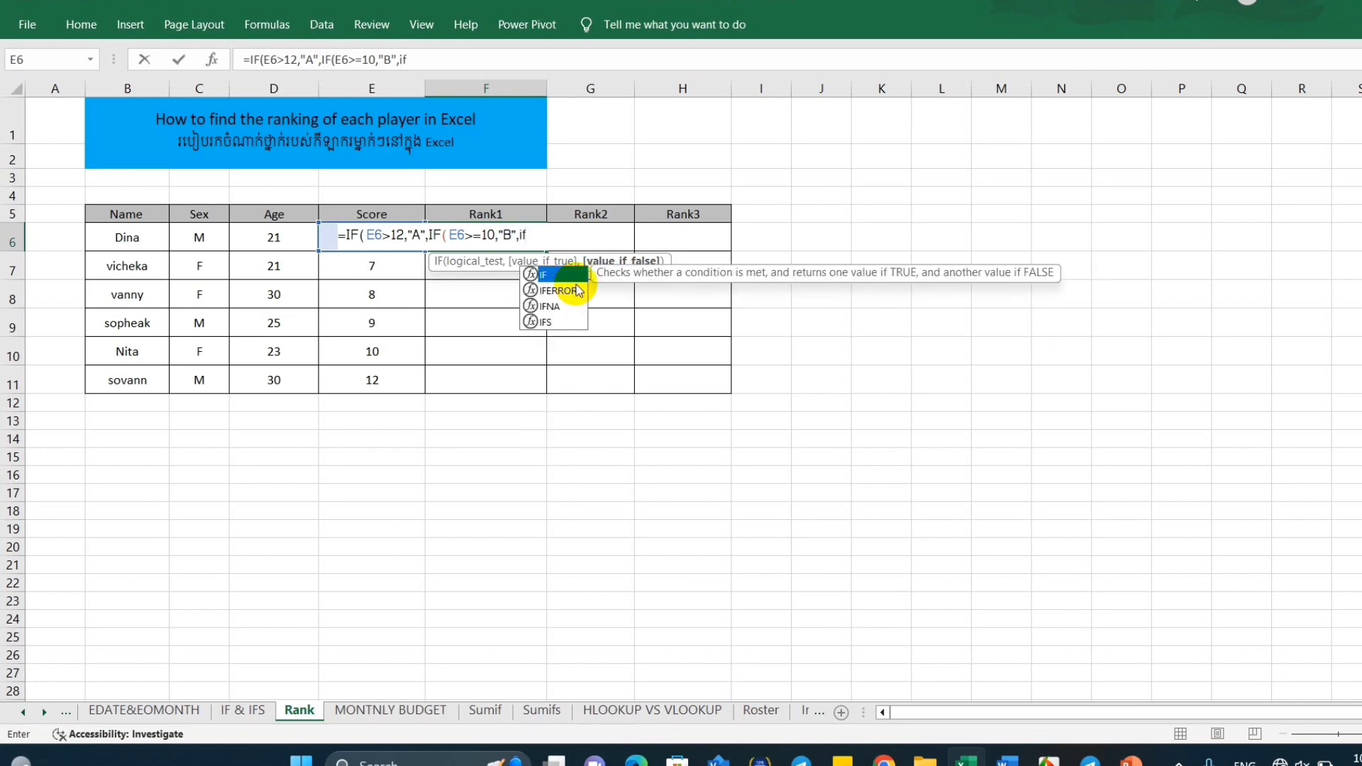
# Nest a third IF giving "C" for E6>=9 and start a fourth test on E6.
pyautogui.doubleClick(564, 275)
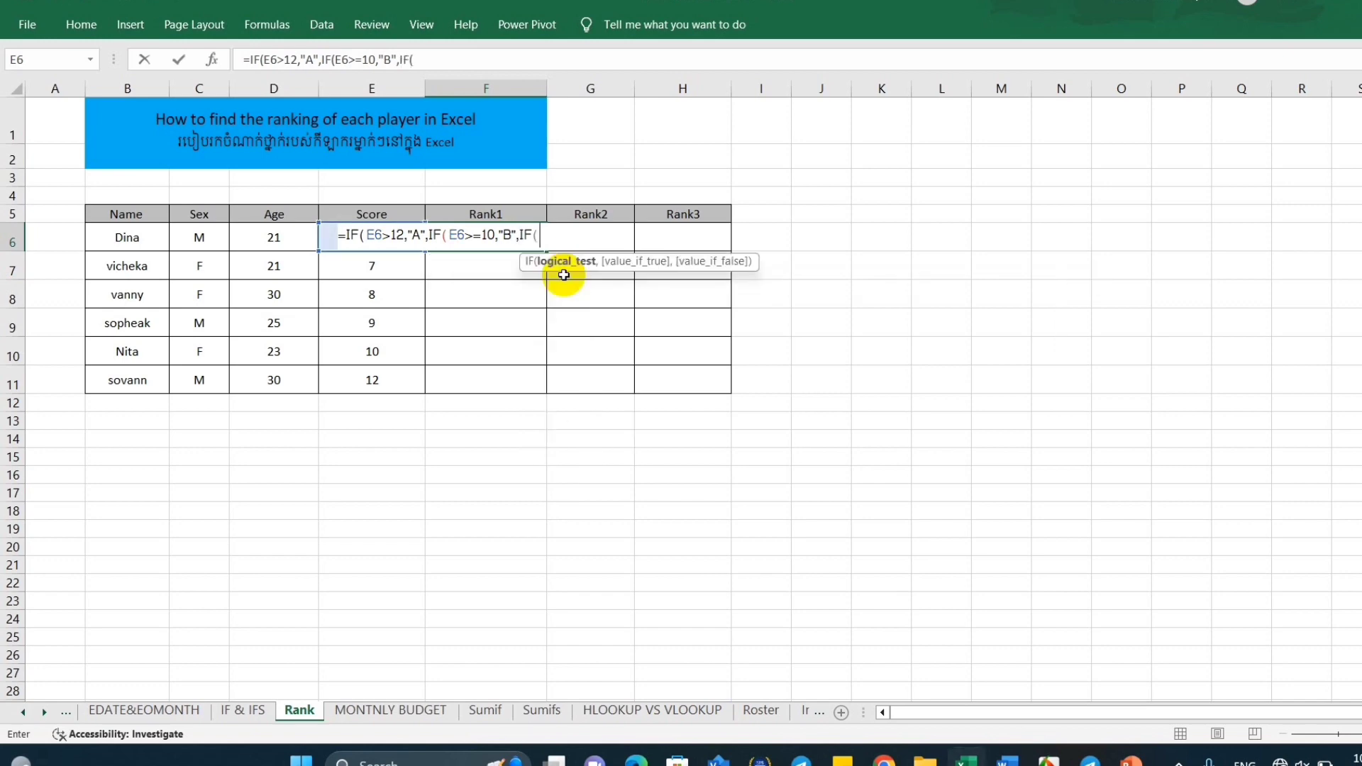
pyautogui.write('E6')
pyautogui.write('>=')
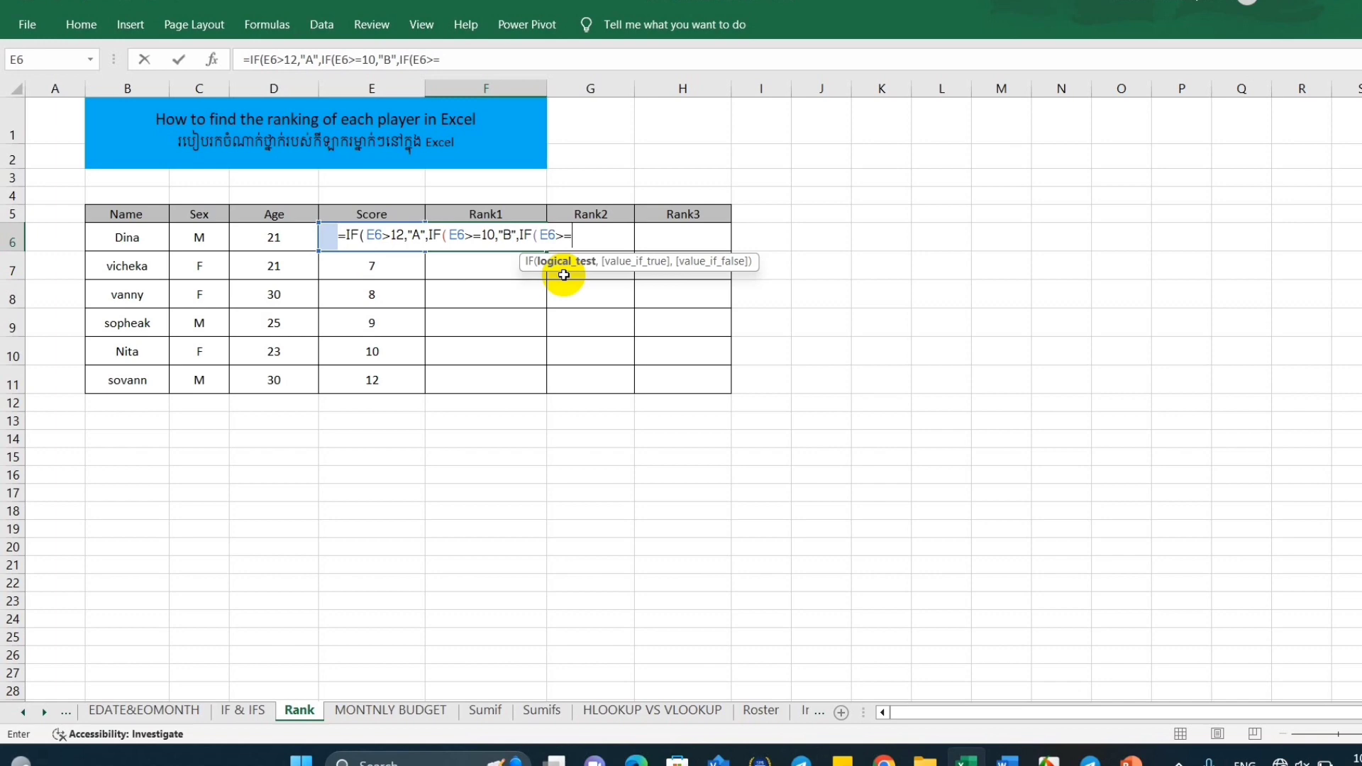
pyautogui.write('9')
pyautogui.write(',"')
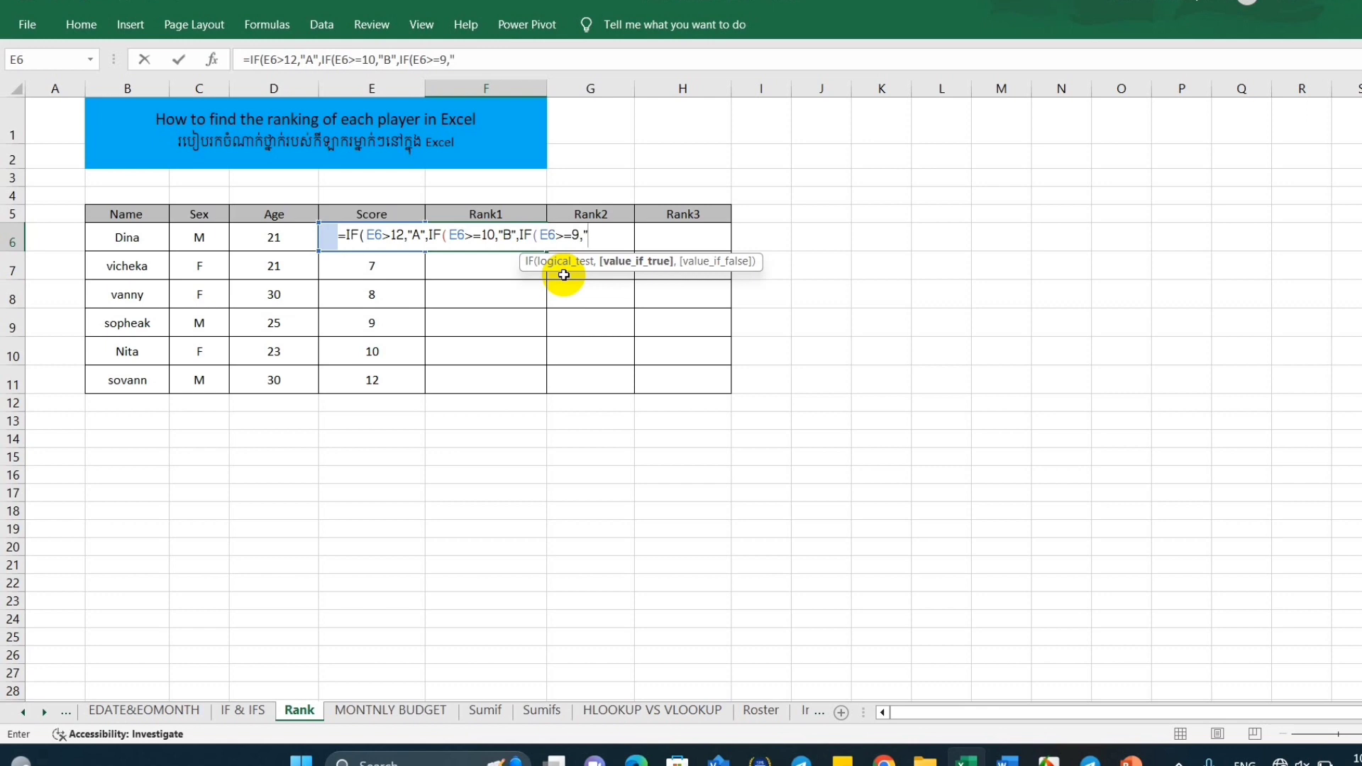
pyautogui.write('C')
pyautogui.write('"')
pyautogui.write(',if')
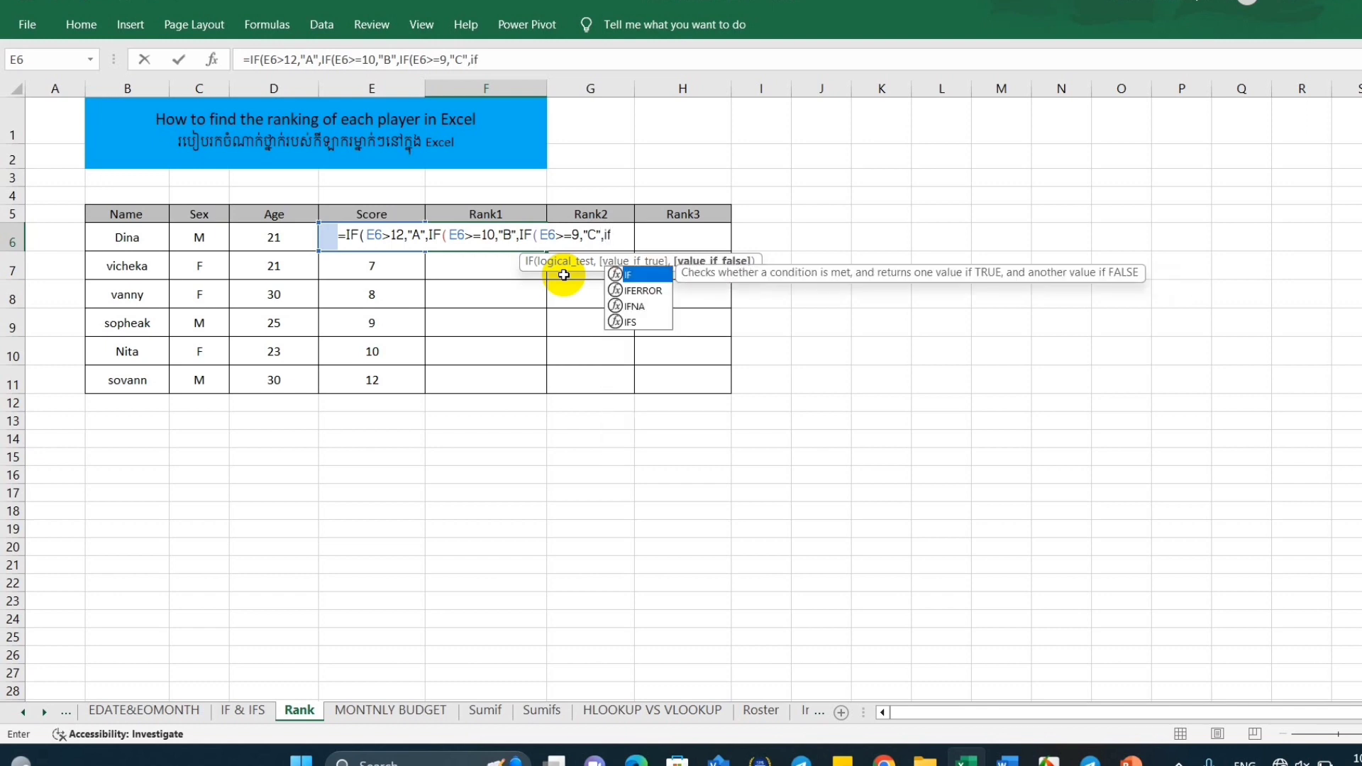
pyautogui.doubleClick(639, 276)
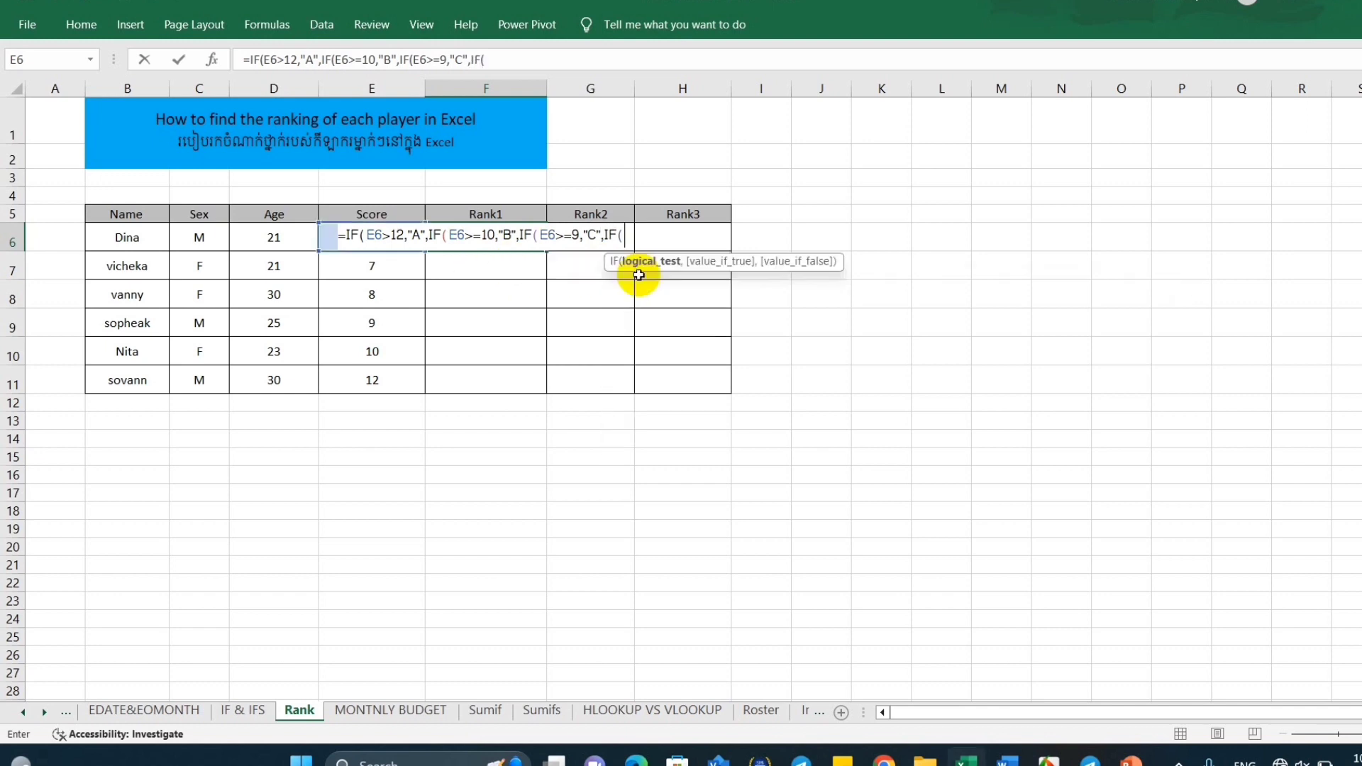
pyautogui.write('E')
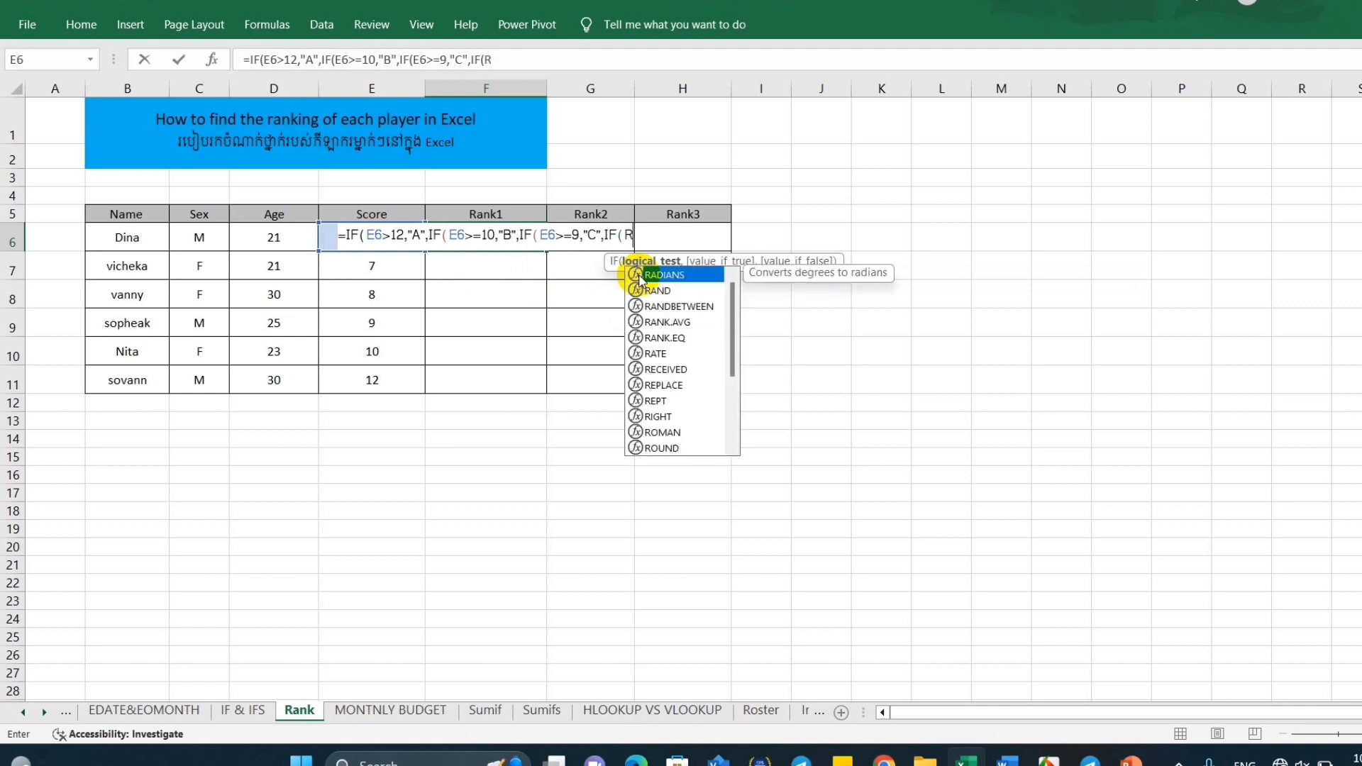
pyautogui.press('BackSpace')
pyautogui.write('E')
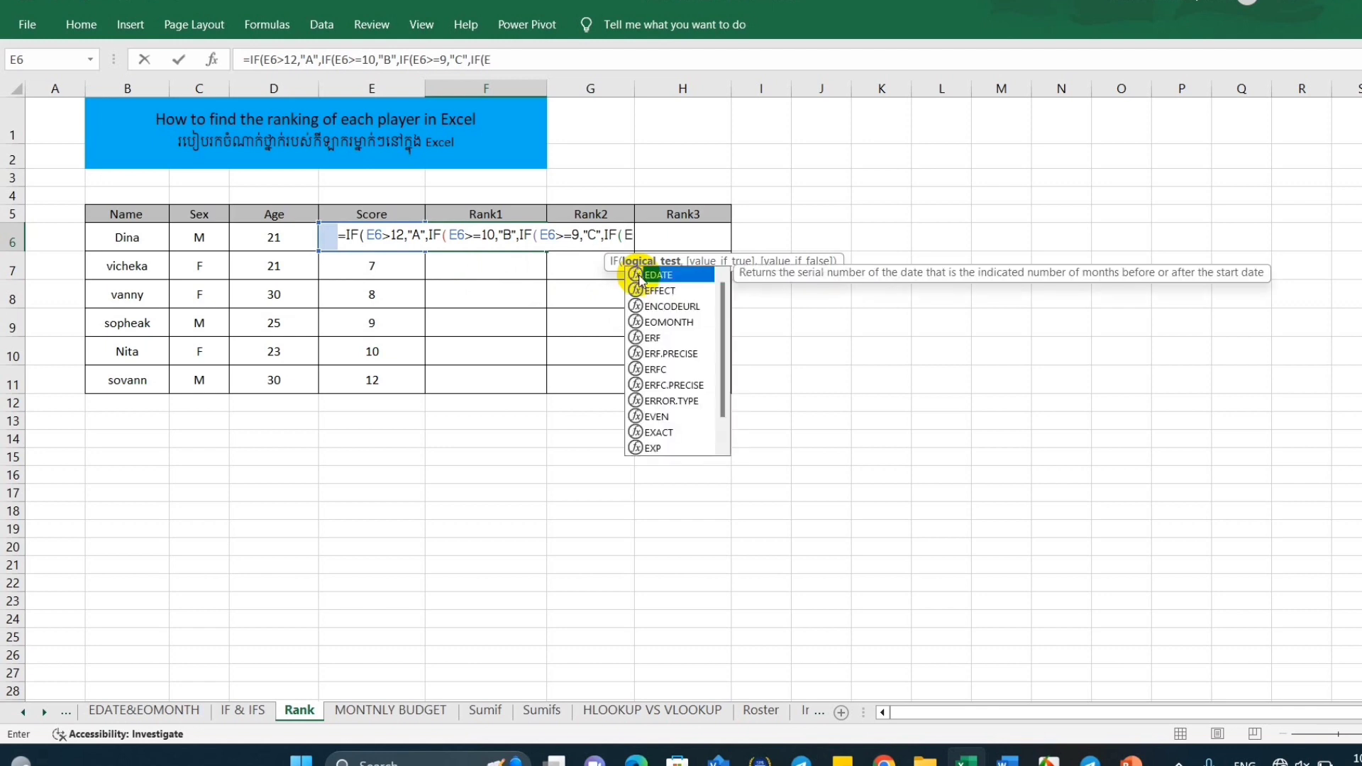
pyautogui.write('6')
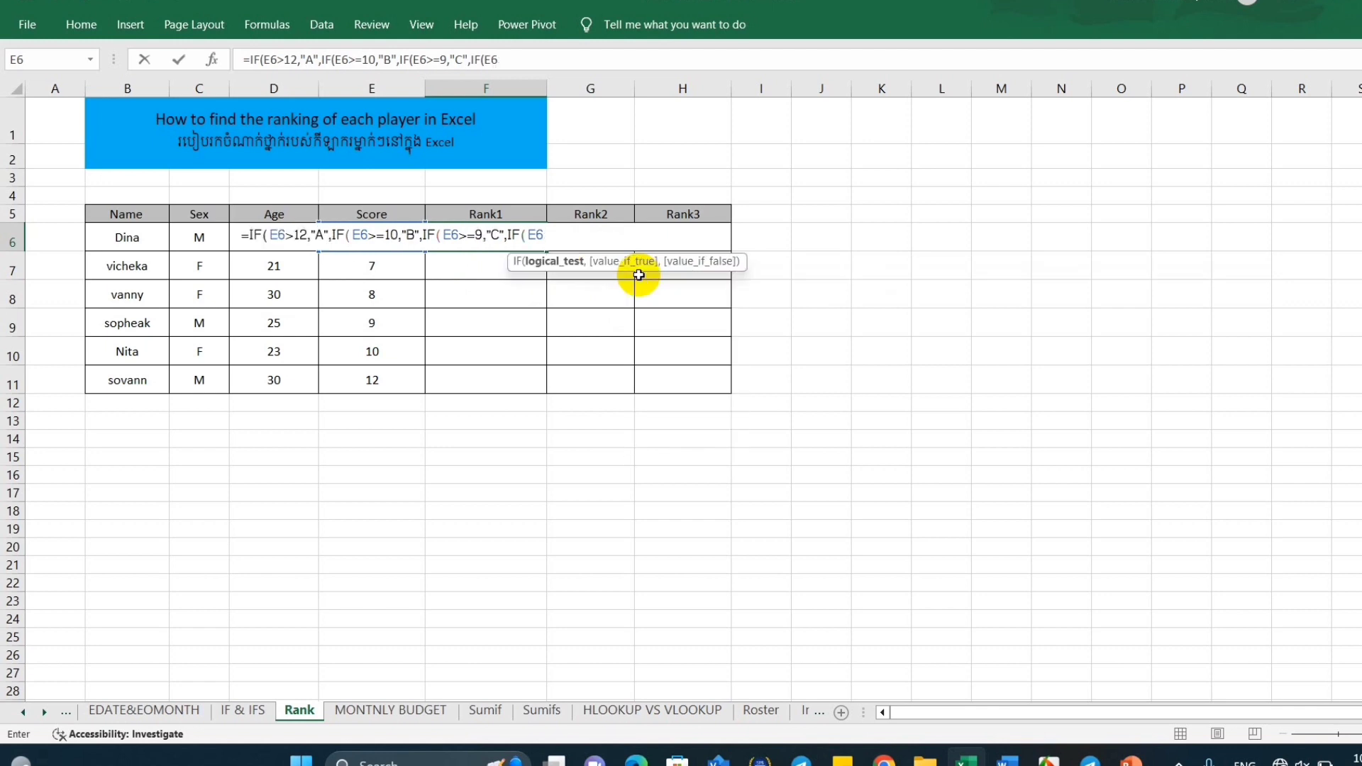
pyautogui.write('>')
pyautogui.write('=')
# Make the fourth test E6>=7 with result "D", correcting the mistyped 8.
pyautogui.write('8,')
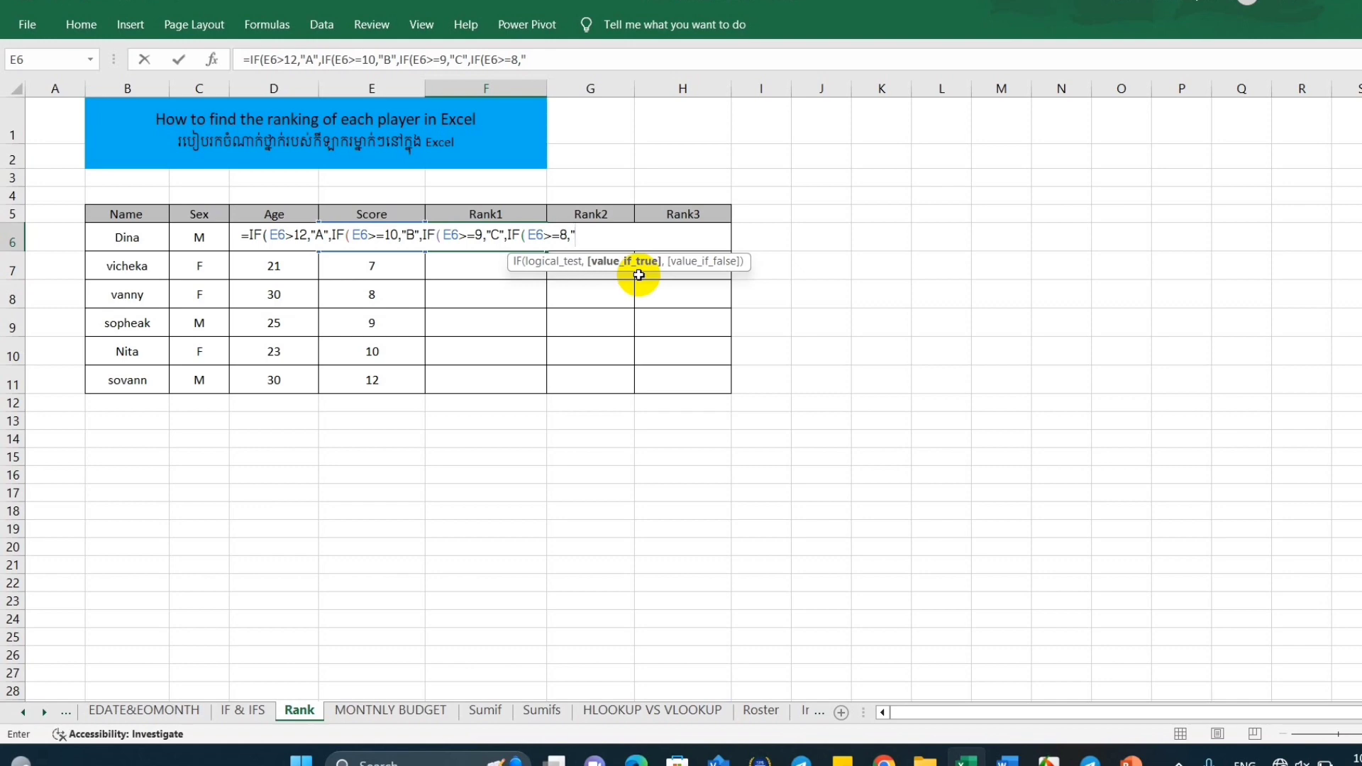
pyautogui.click(568, 234)
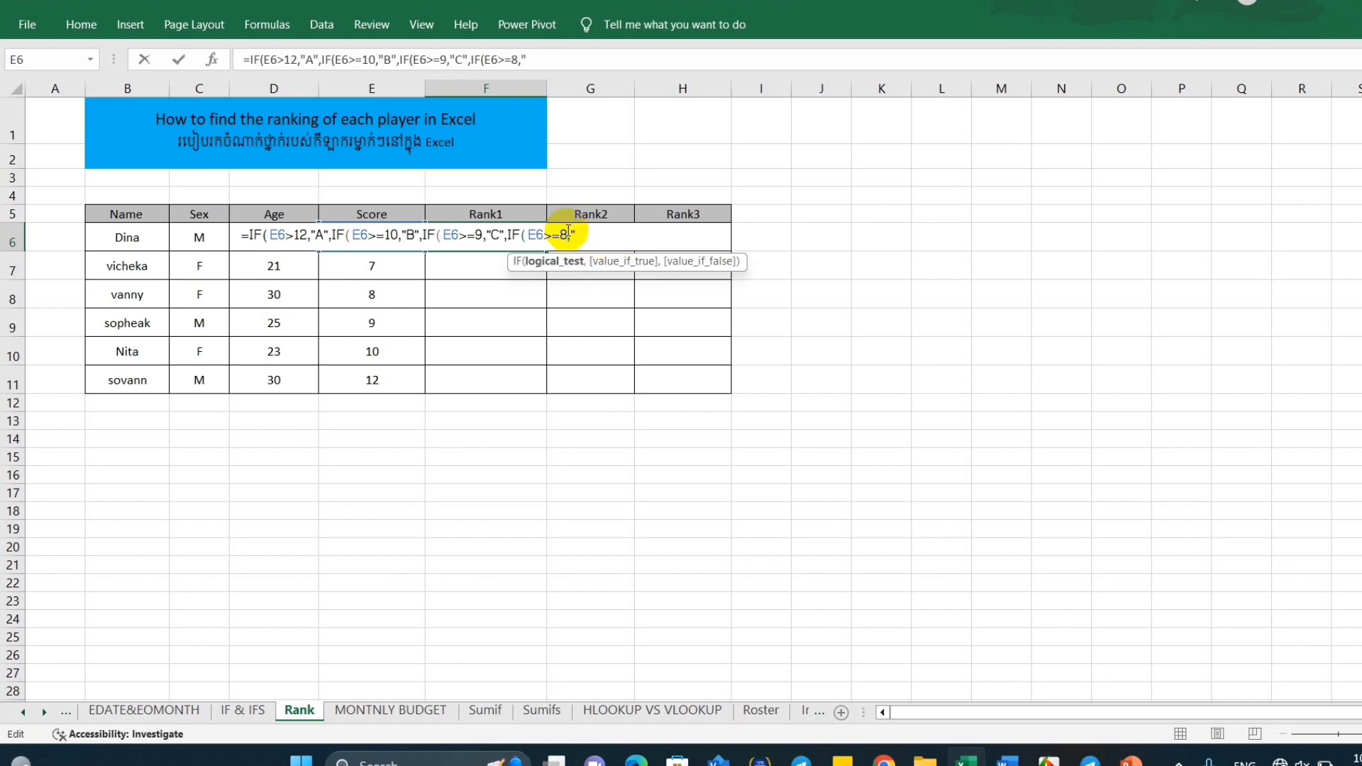
pyautogui.press('BackSpace')
pyautogui.write('7')
pyautogui.click(604, 239)
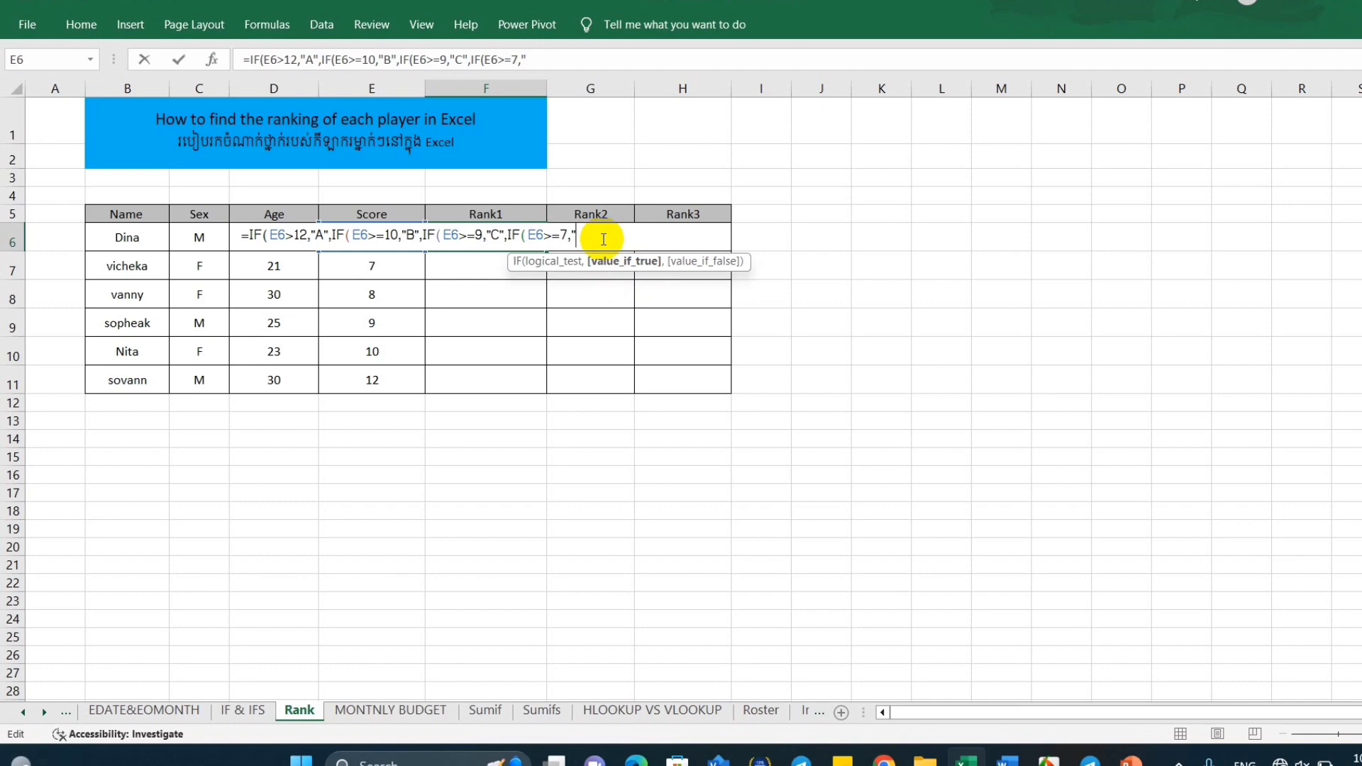
pyautogui.write('D"')
pyautogui.write(',')
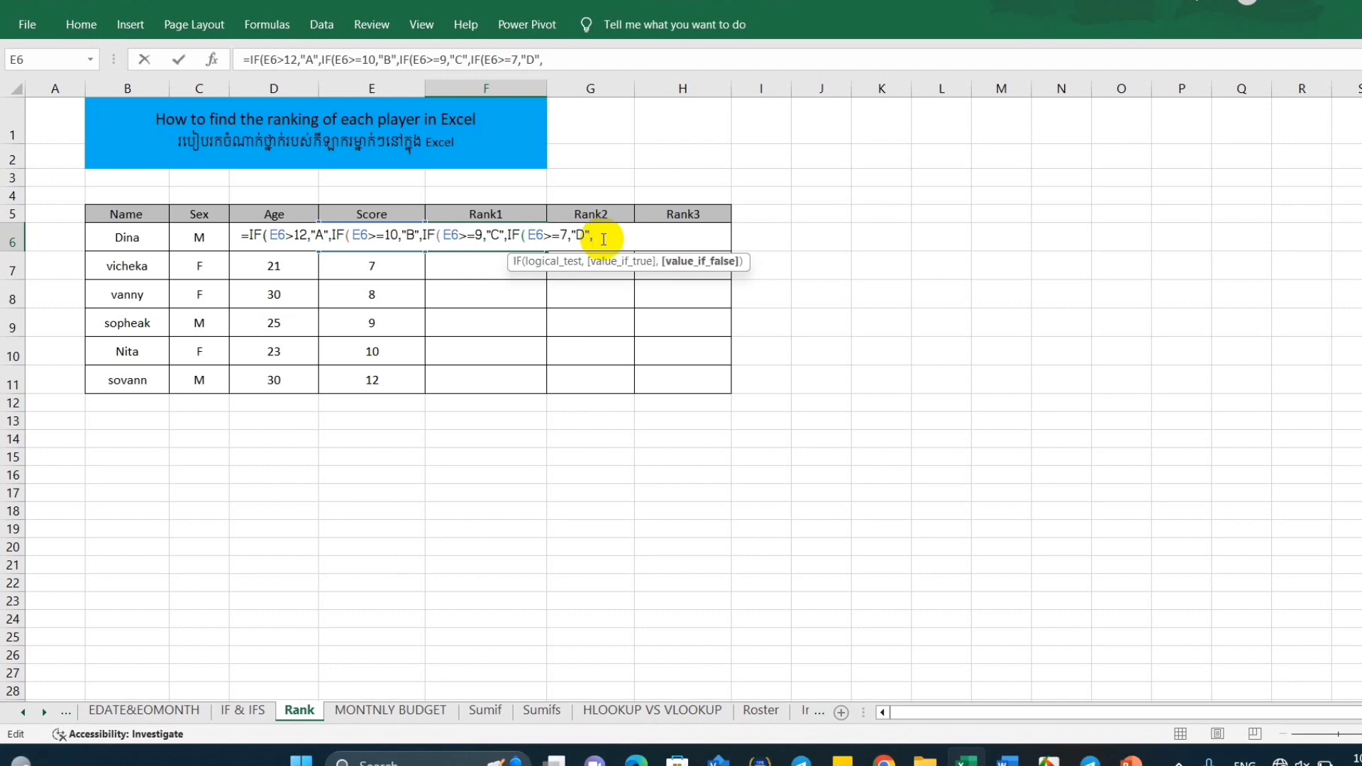
pyautogui.write('if')
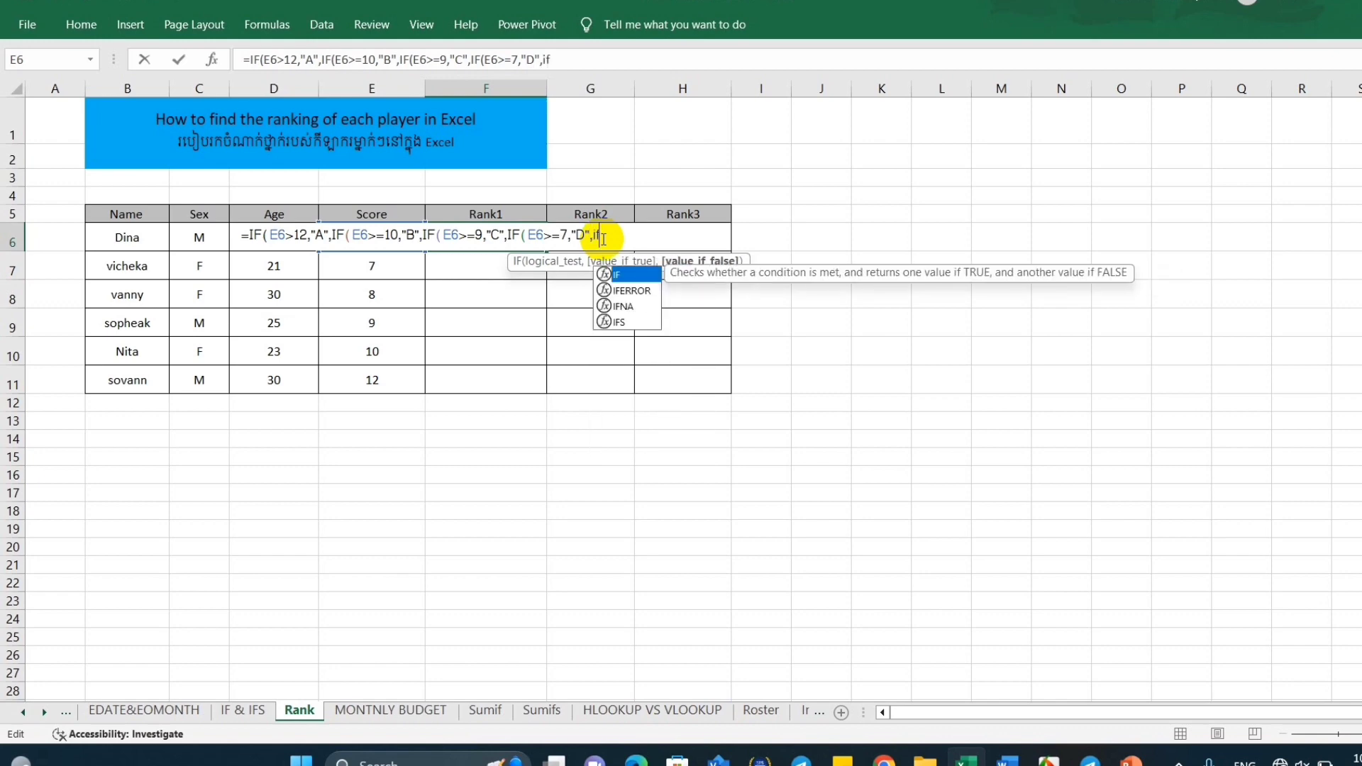
# Add a fifth tier returning "E" for E6>=5 and close all the nested parentheses.
pyautogui.doubleClick(614, 276)
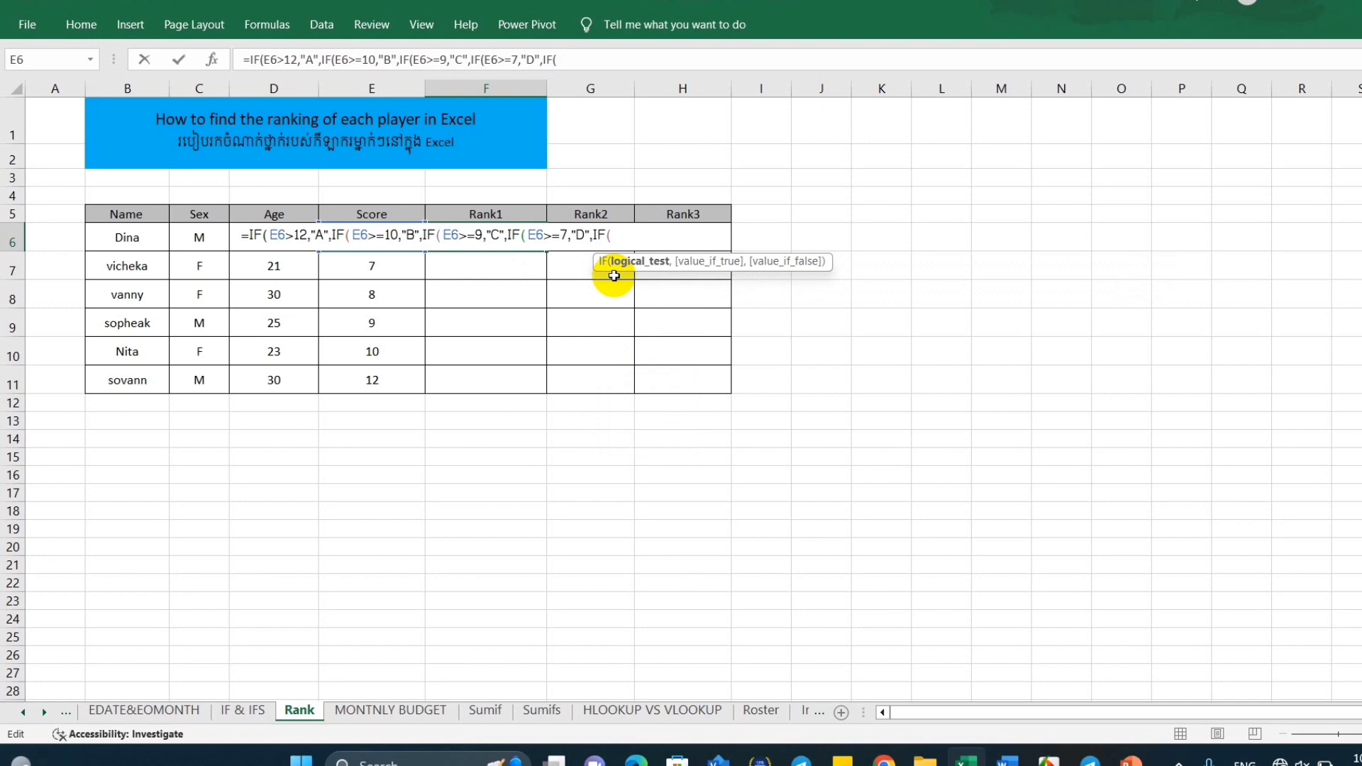
pyautogui.write('E')
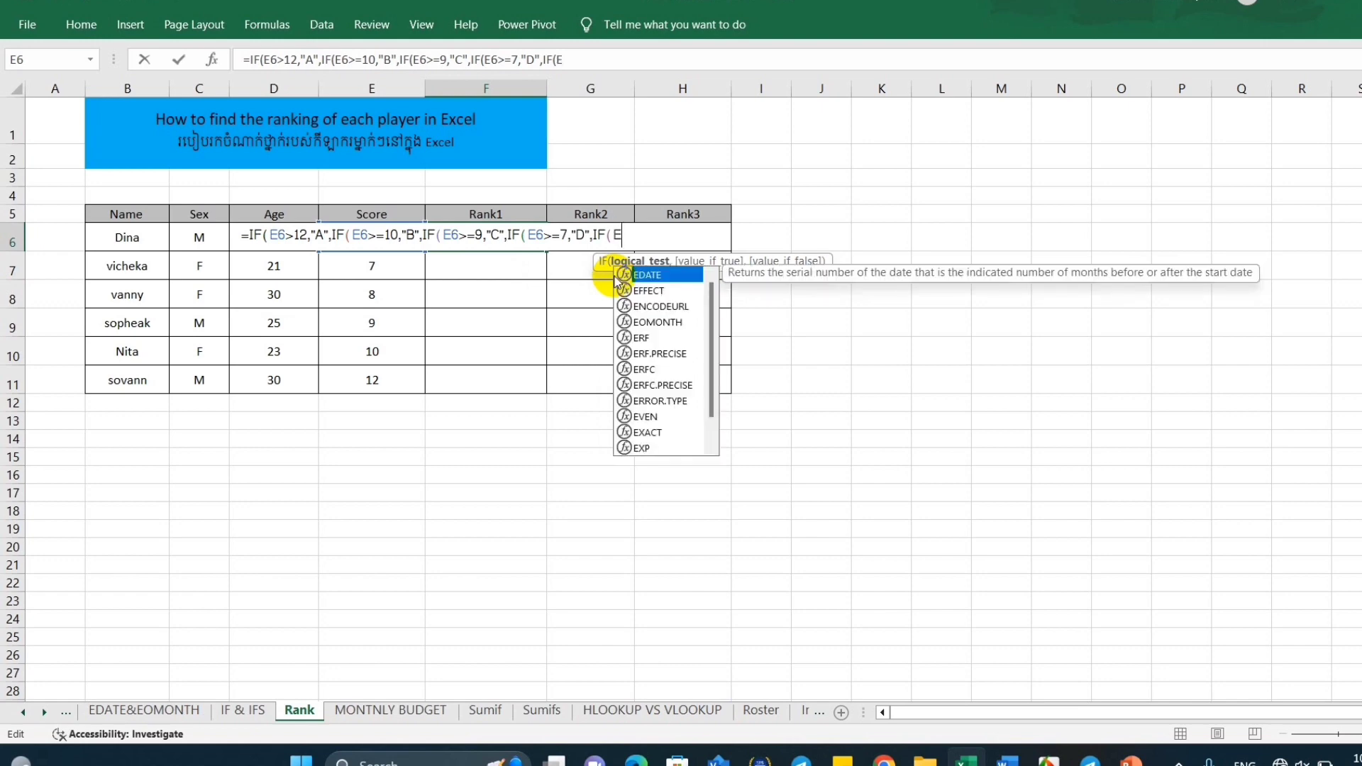
pyautogui.write('6')
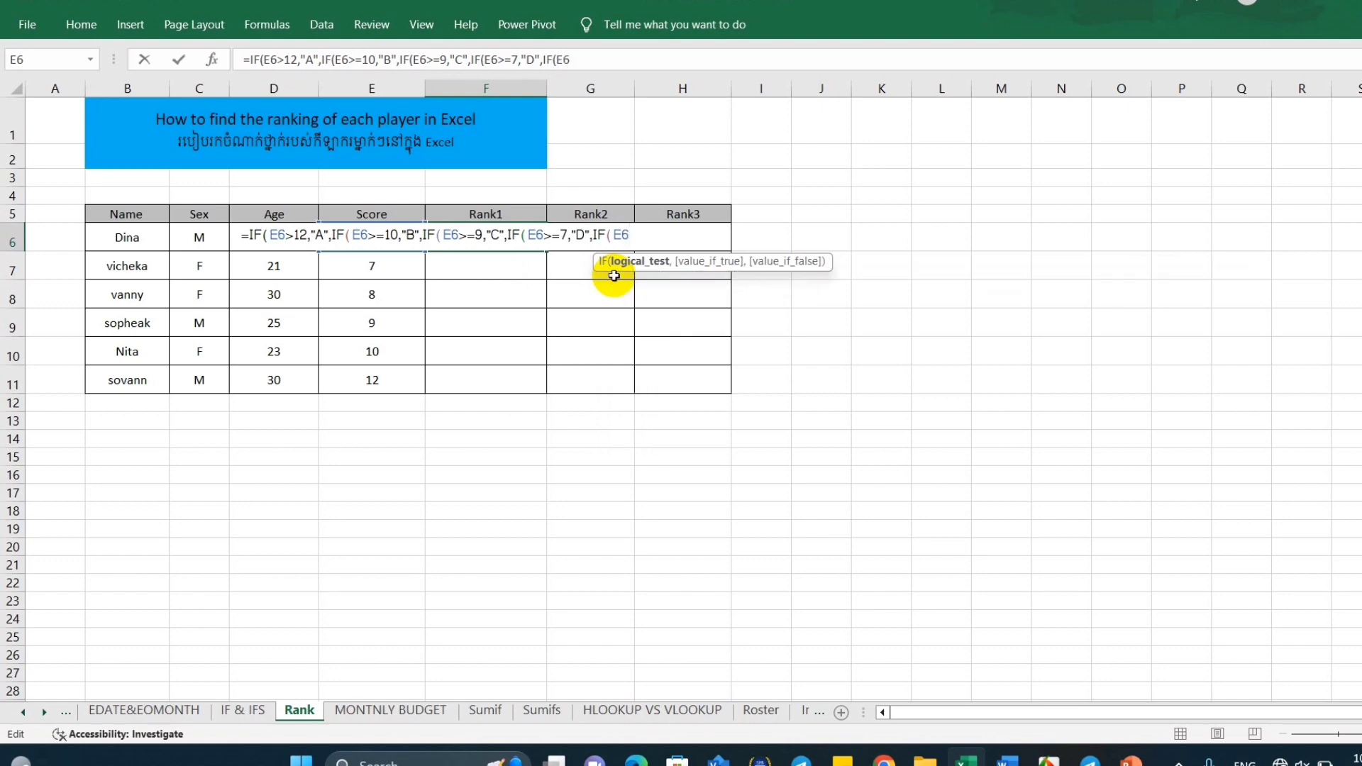
pyautogui.write('>')
pyautogui.write('-')
pyautogui.press('BackSpace')
pyautogui.write('=')
pyautogui.write('5')
pyautogui.write(',"')
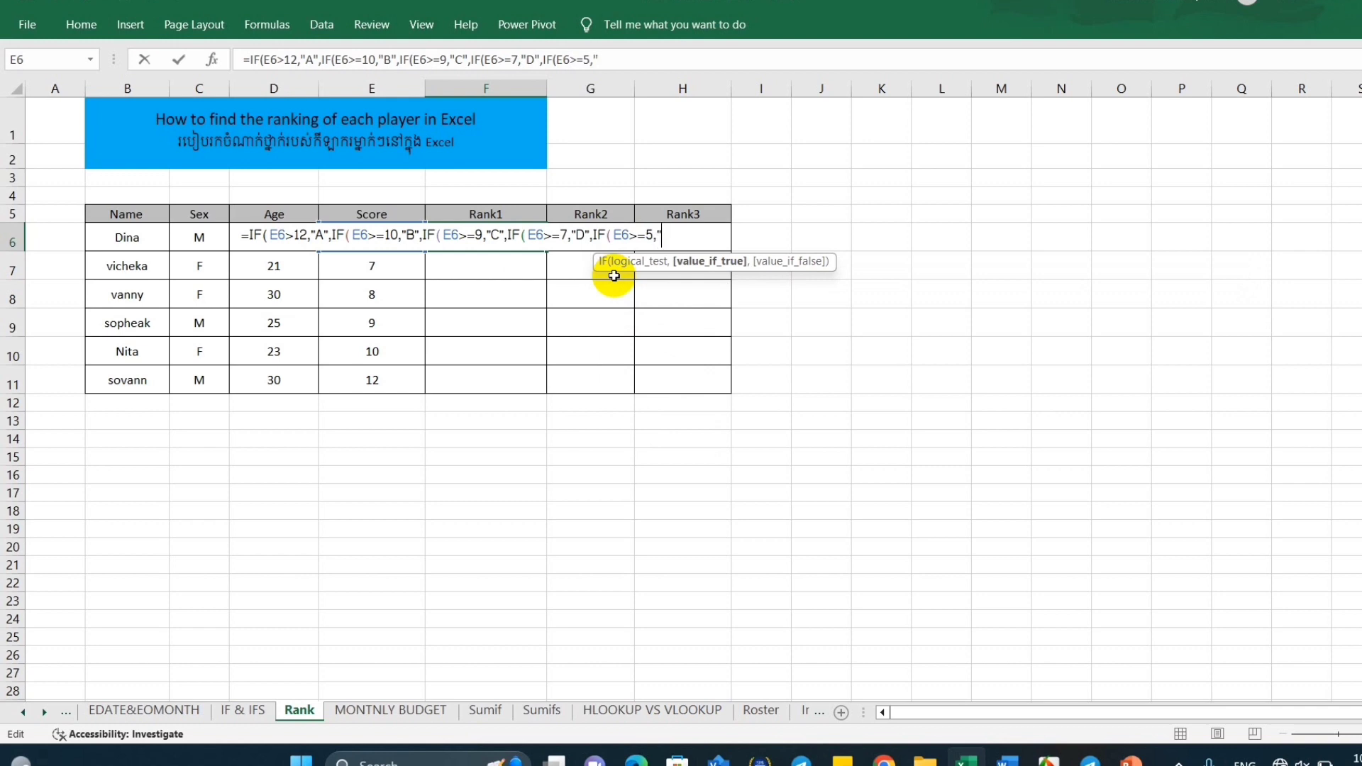
pyautogui.write('E')
pyautogui.write('"')
pyautogui.write(')')
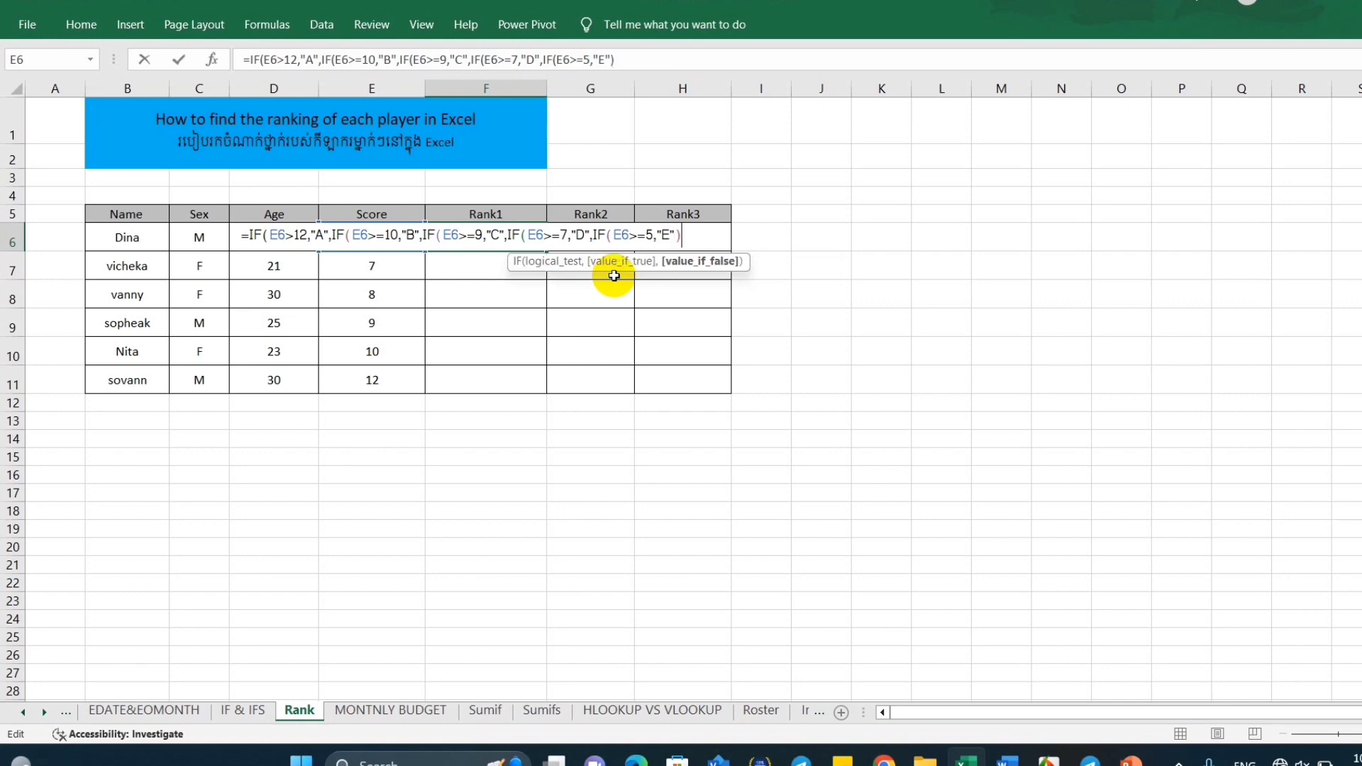
pyautogui.write(')))')
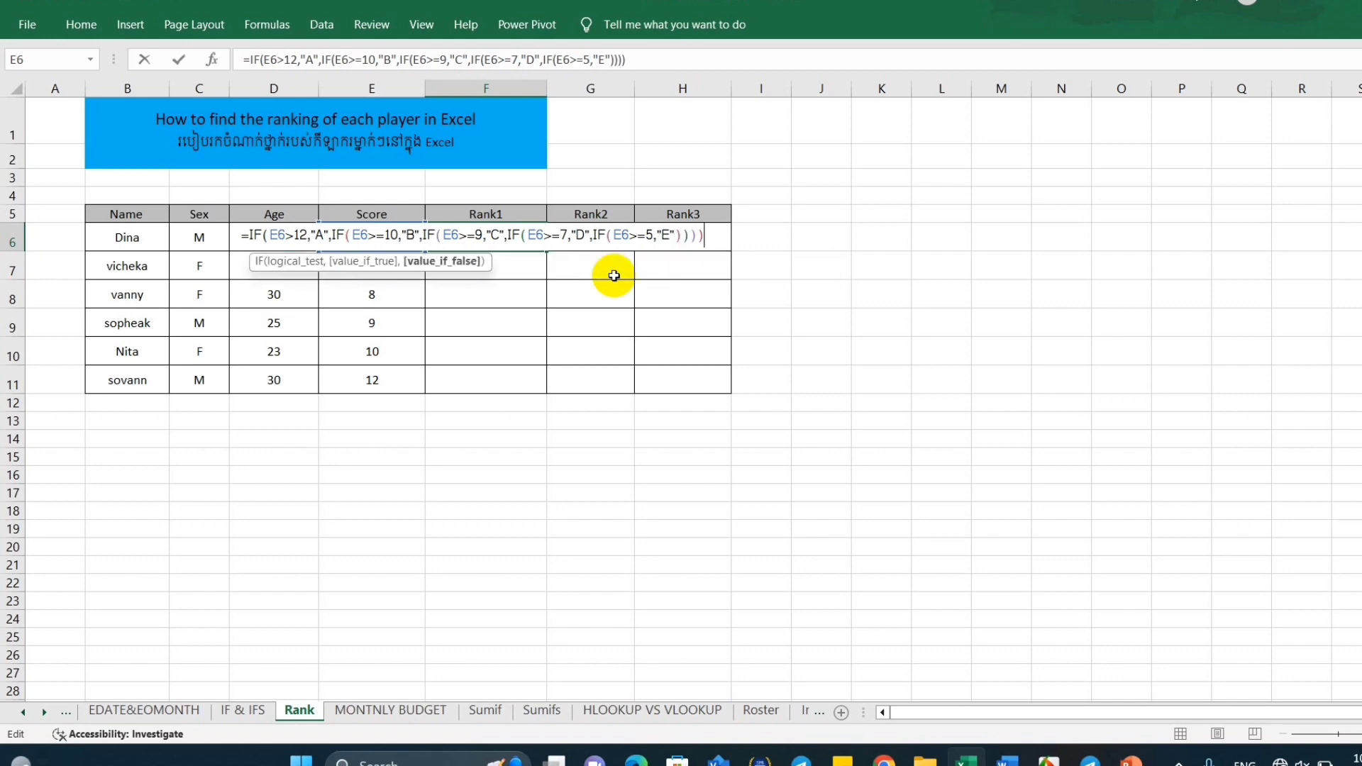
pyautogui.write(')')
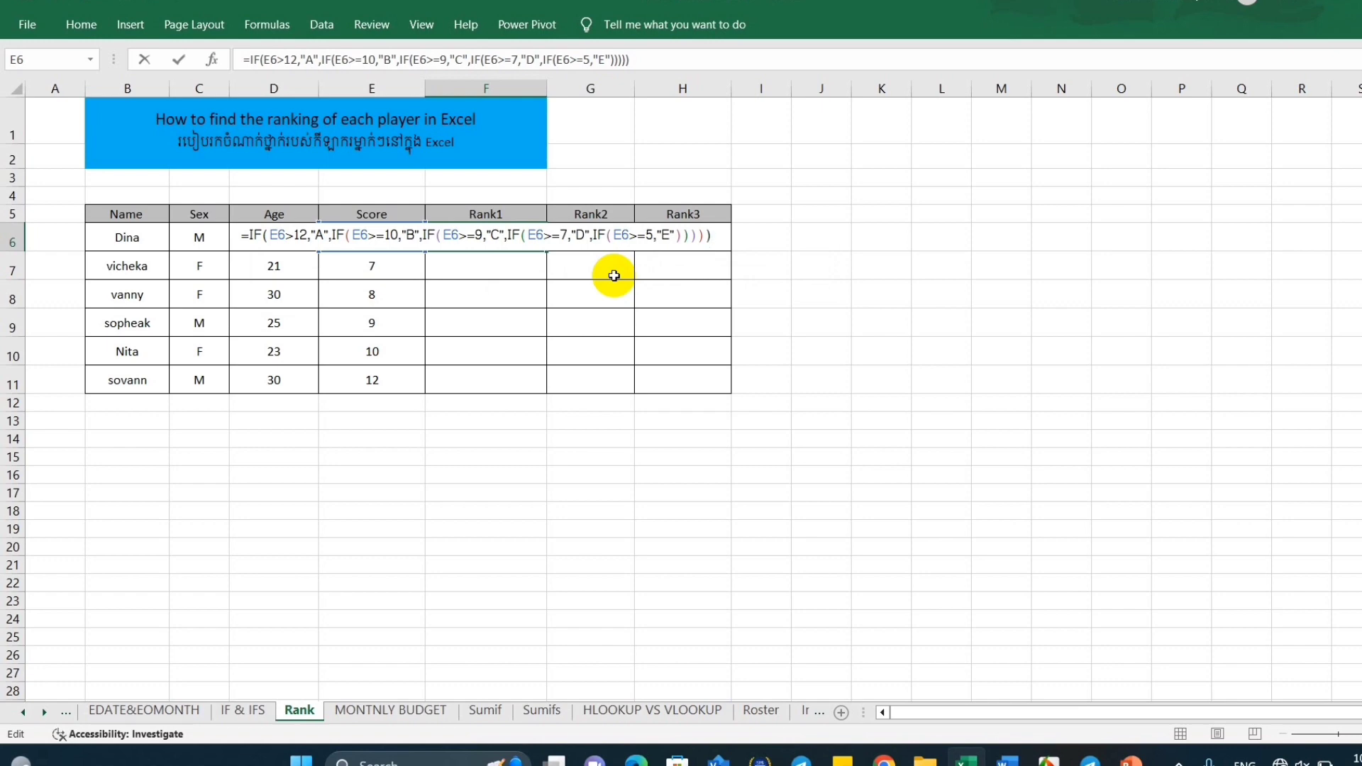
# Change the first test to E6>=12 and confirm the Rank1 formula in F6.
pyautogui.click(293, 236)
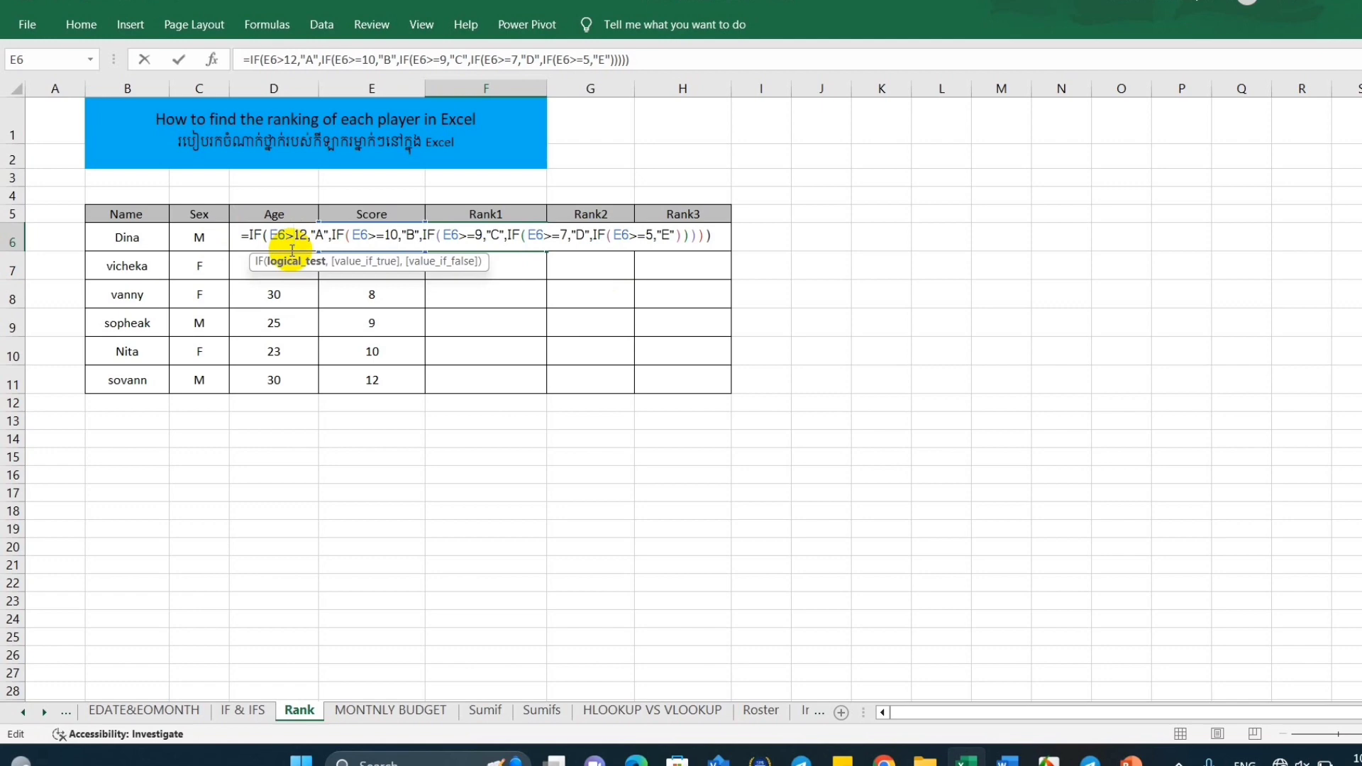
pyautogui.write('=')
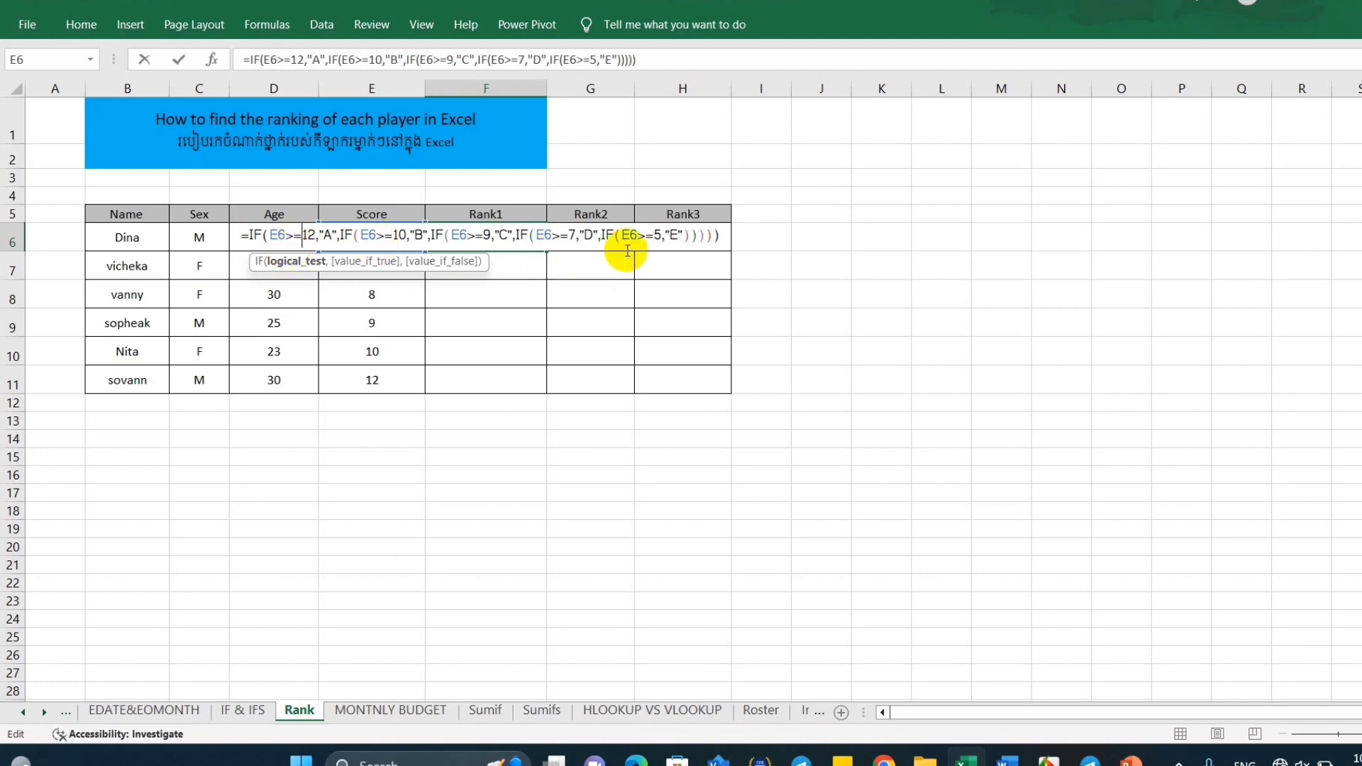
pyautogui.click(663, 61)
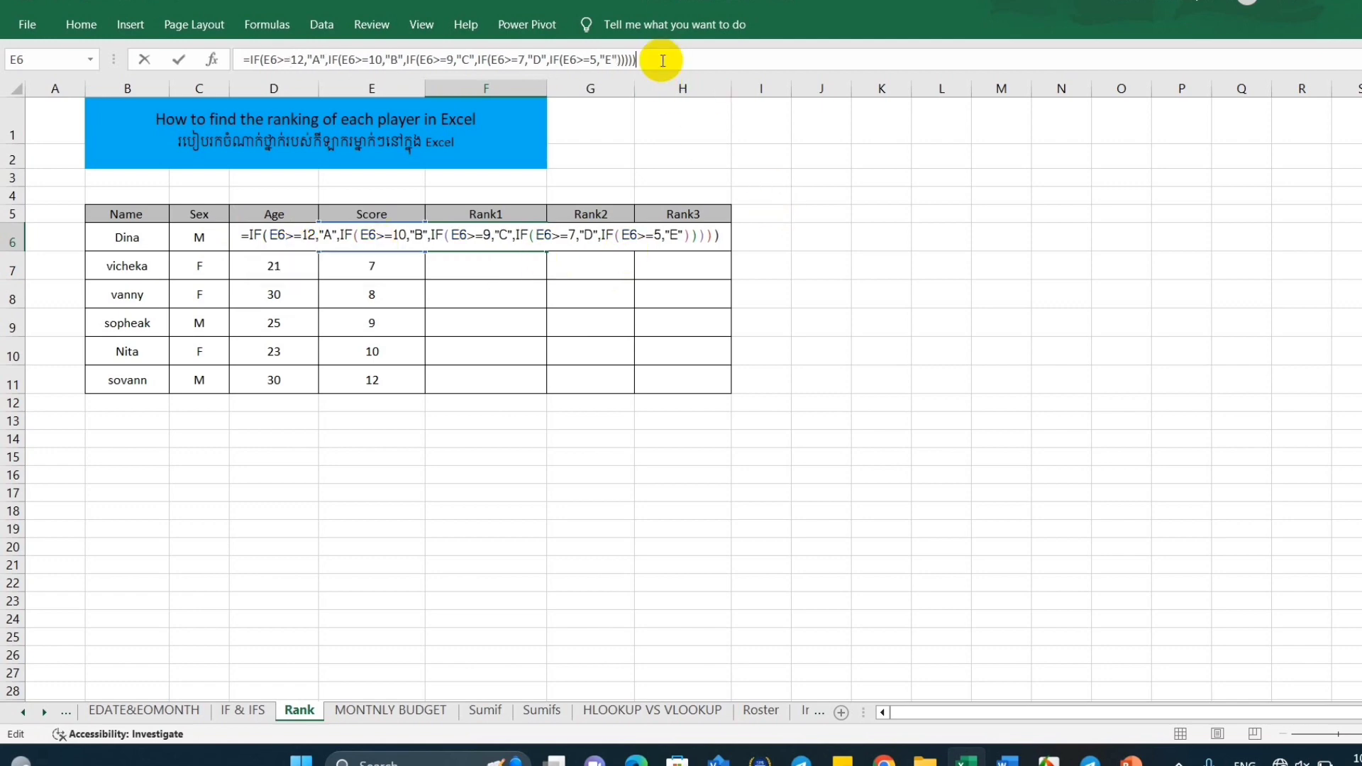
pyautogui.press('Return')
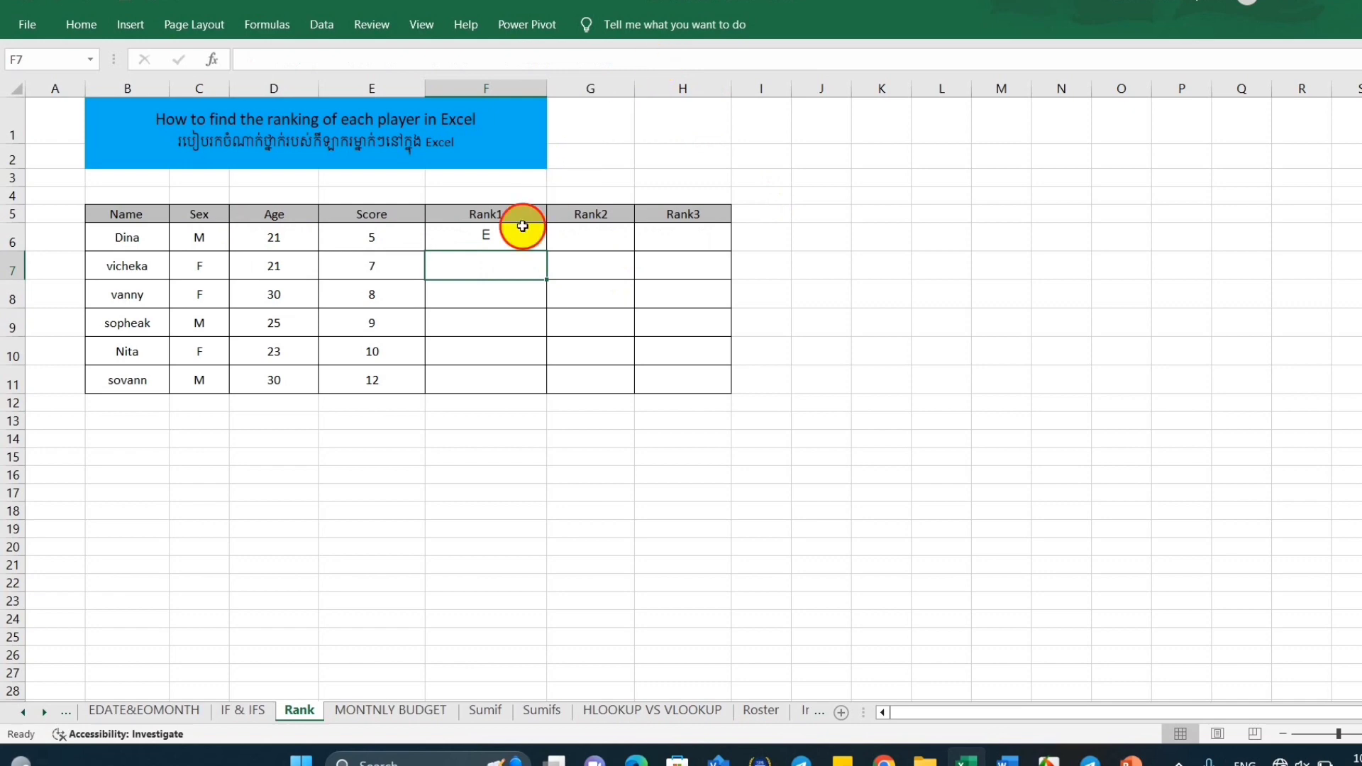
# Fill the Rank1 formula down to F11 and verify the formula in F11.
pyautogui.click(520, 231)
pyautogui.moveTo(544, 254); pyautogui.dragTo(543, 390)
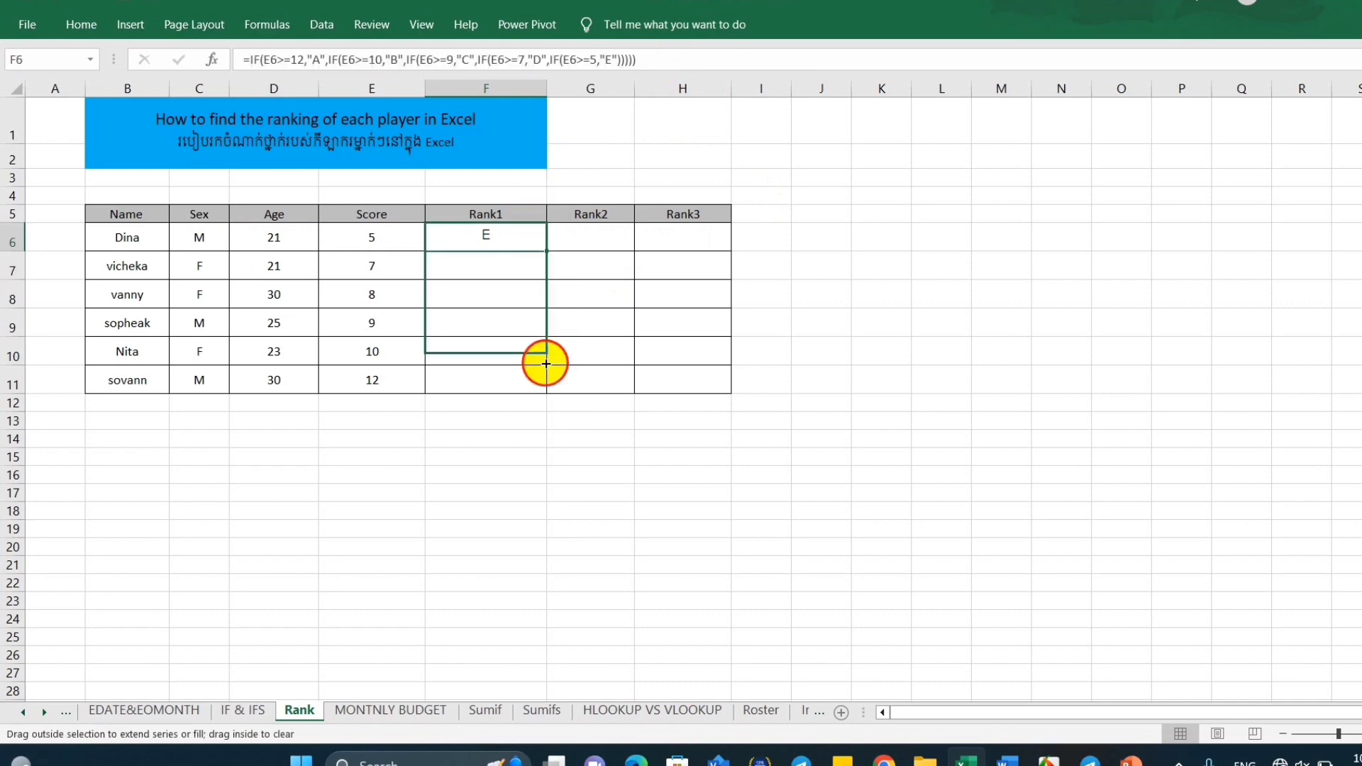
pyautogui.click(832, 326)
pyautogui.doubleClick(509, 378)
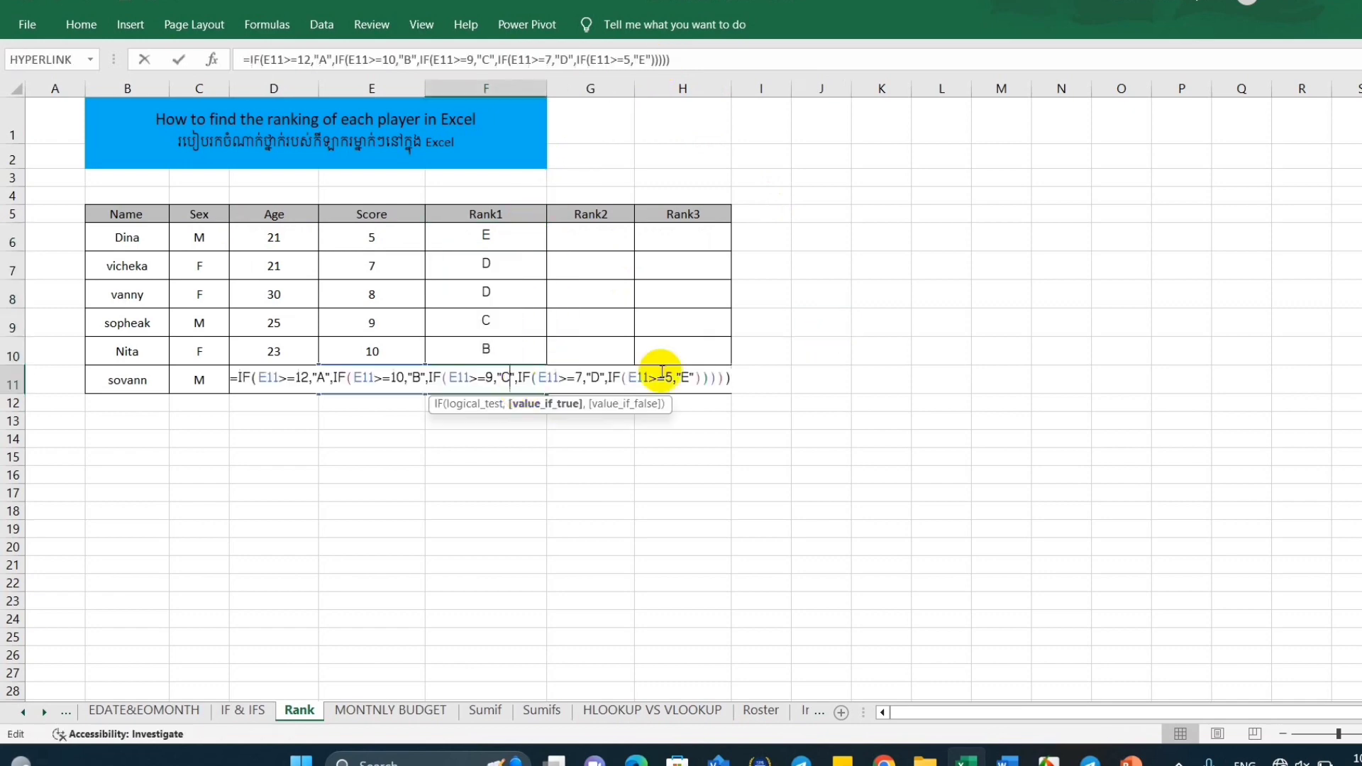
pyautogui.click(714, 57)
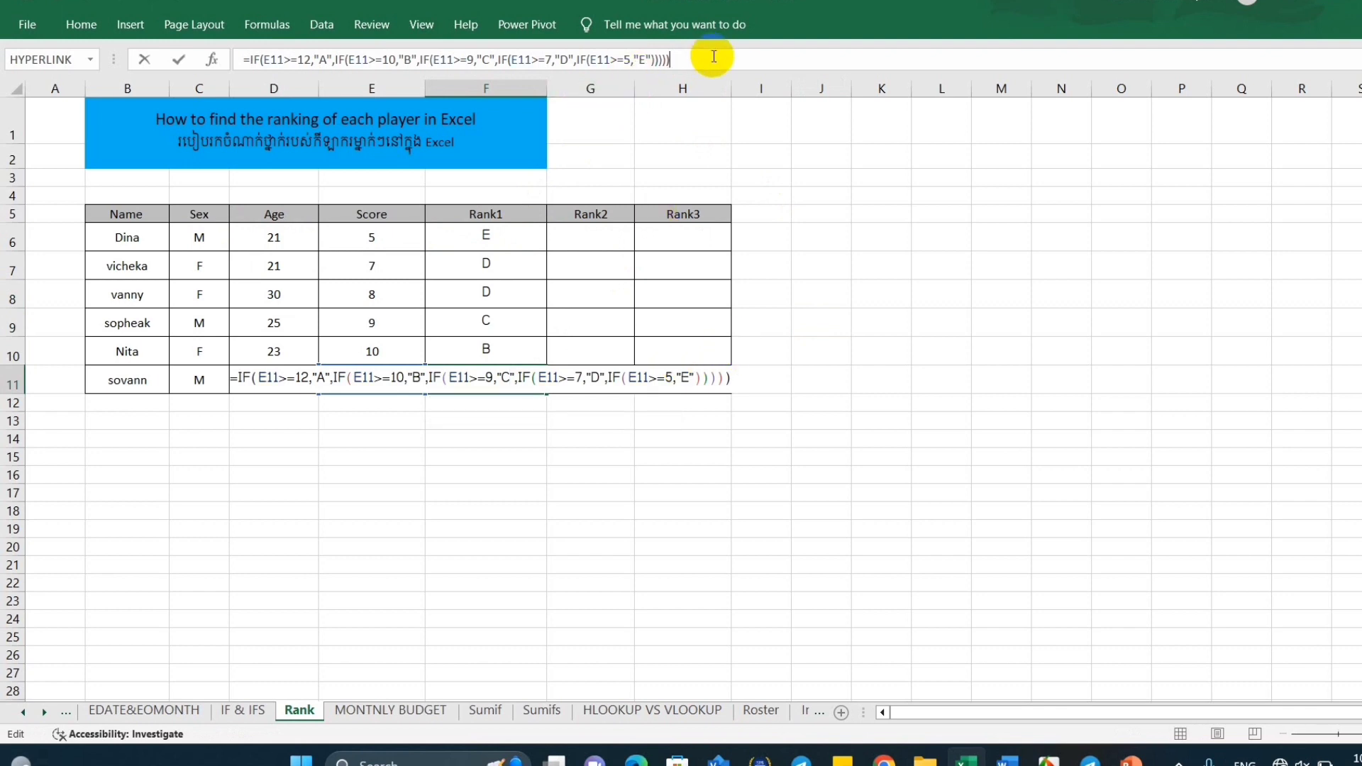
pyautogui.press('Return')
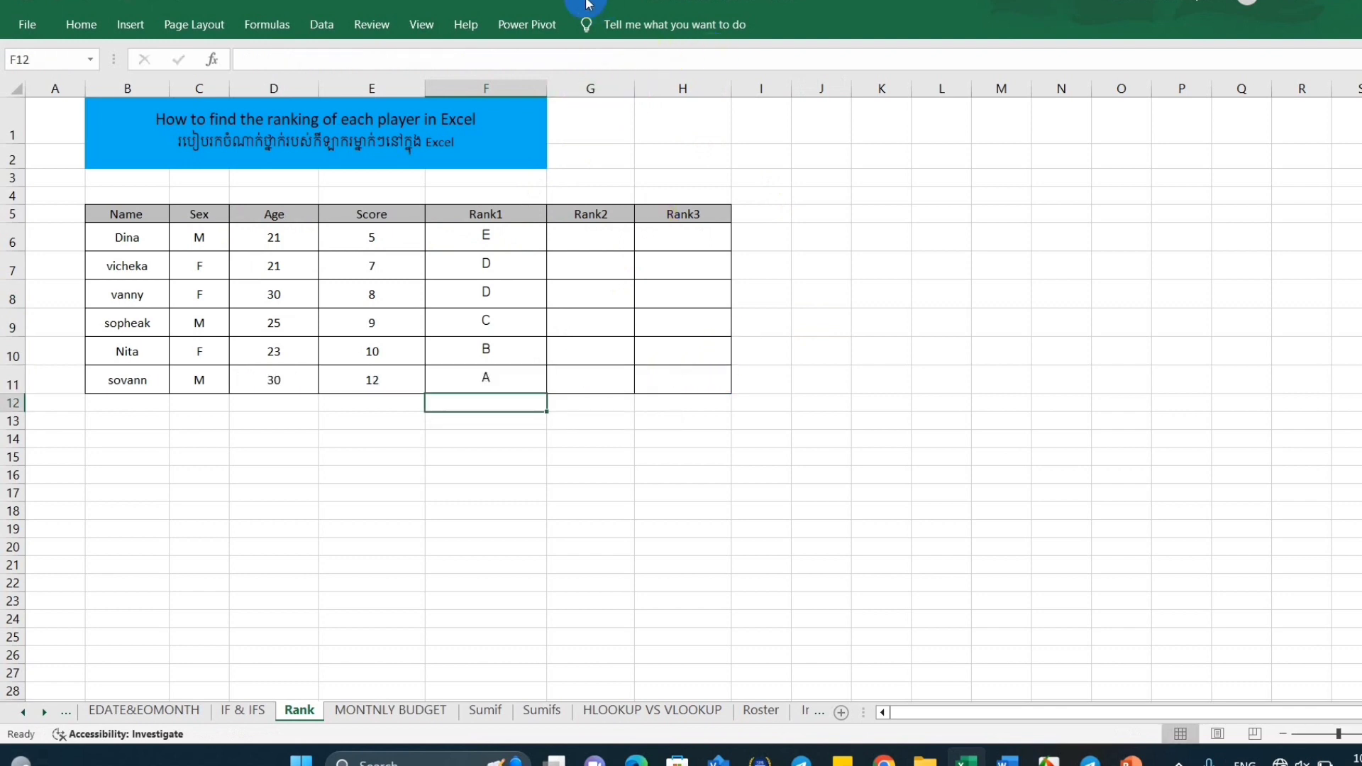
pyautogui.click(568, 216)
pyautogui.click(536, 230)
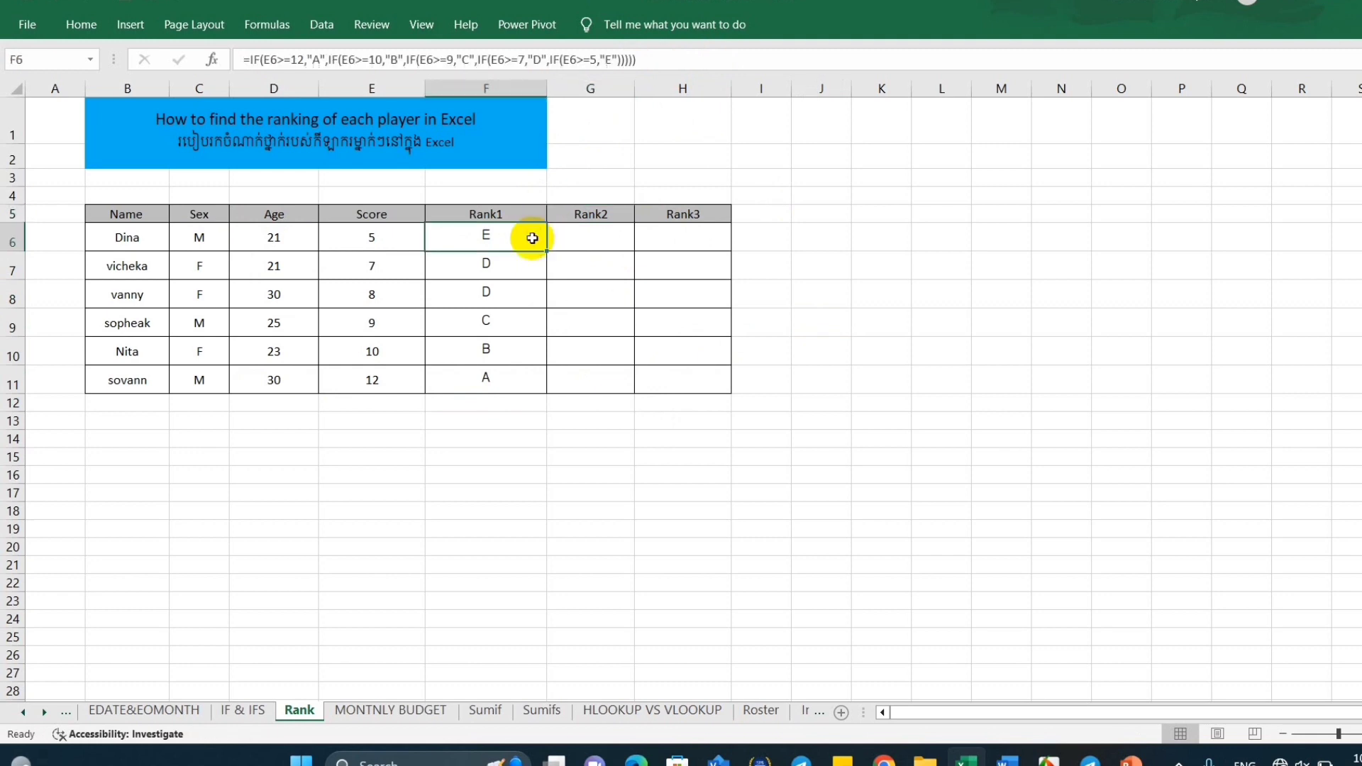
# Copy the grade formula into G6 and change its first two results to "1" and "2".
pyautogui.moveTo(549, 252); pyautogui.dragTo(600, 251)
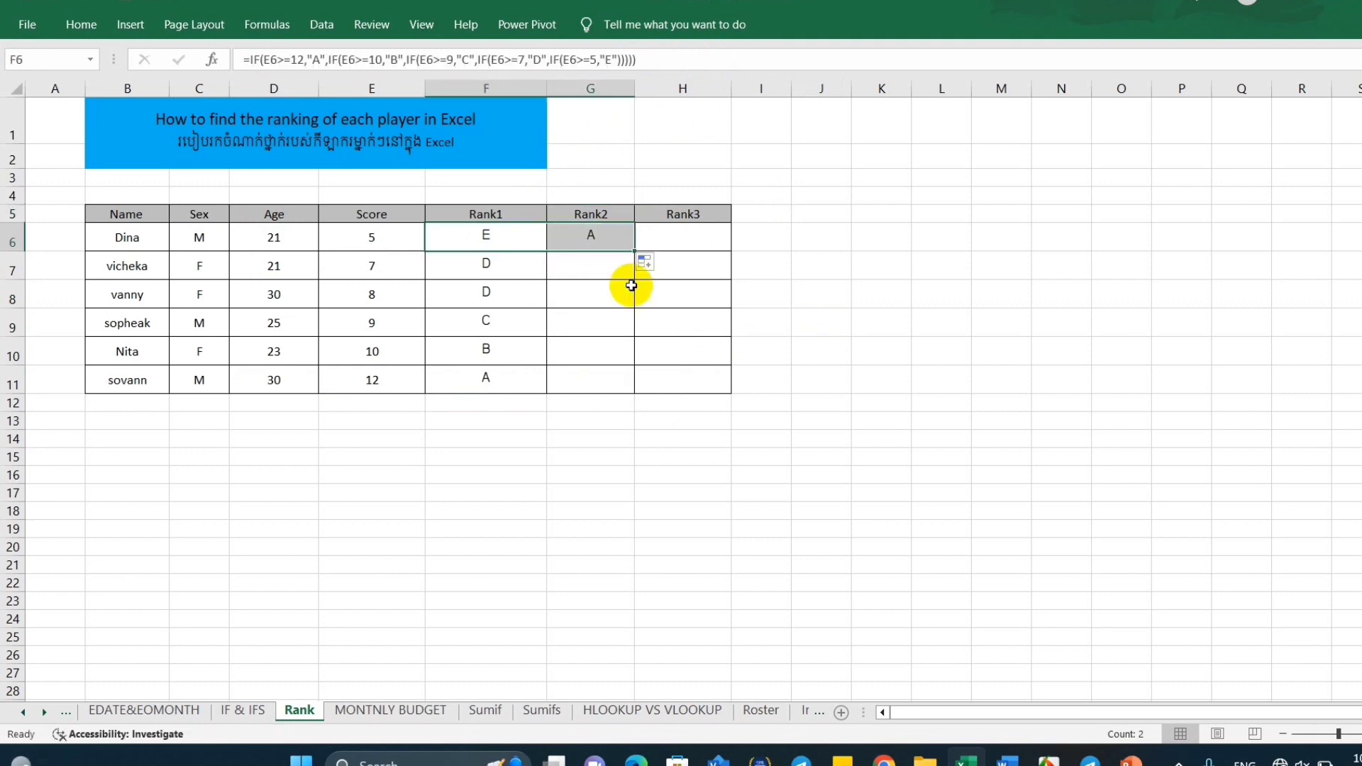
pyautogui.click(607, 236)
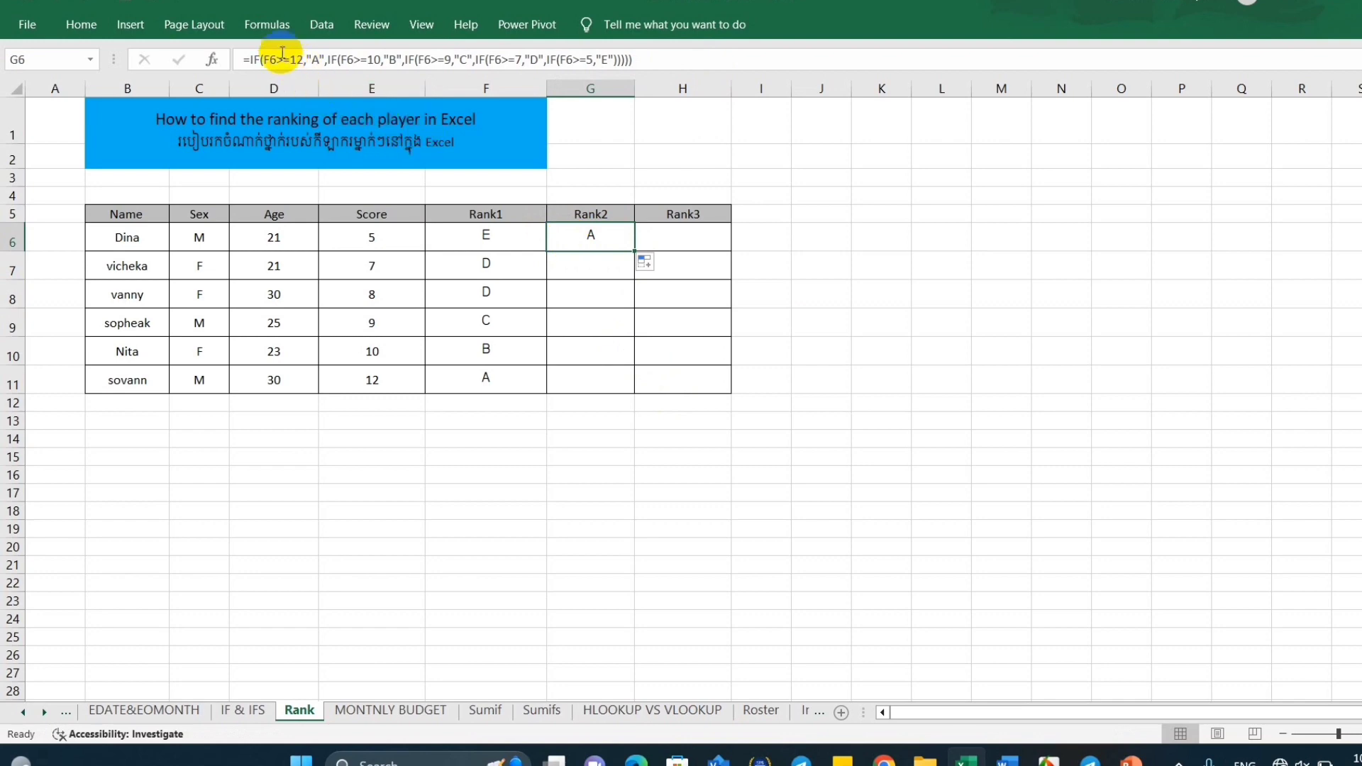
pyautogui.click(324, 59)
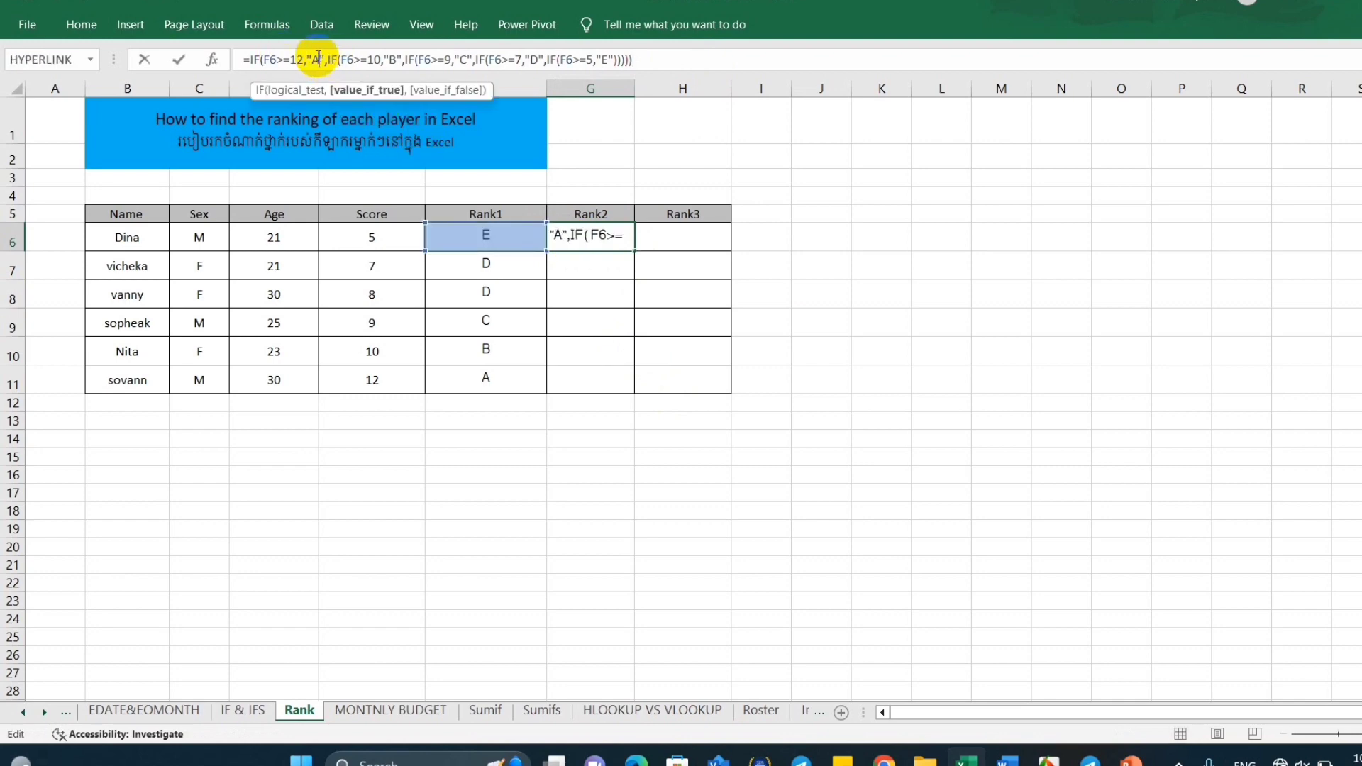
pyautogui.press('BackSpace')
pyautogui.write('1')
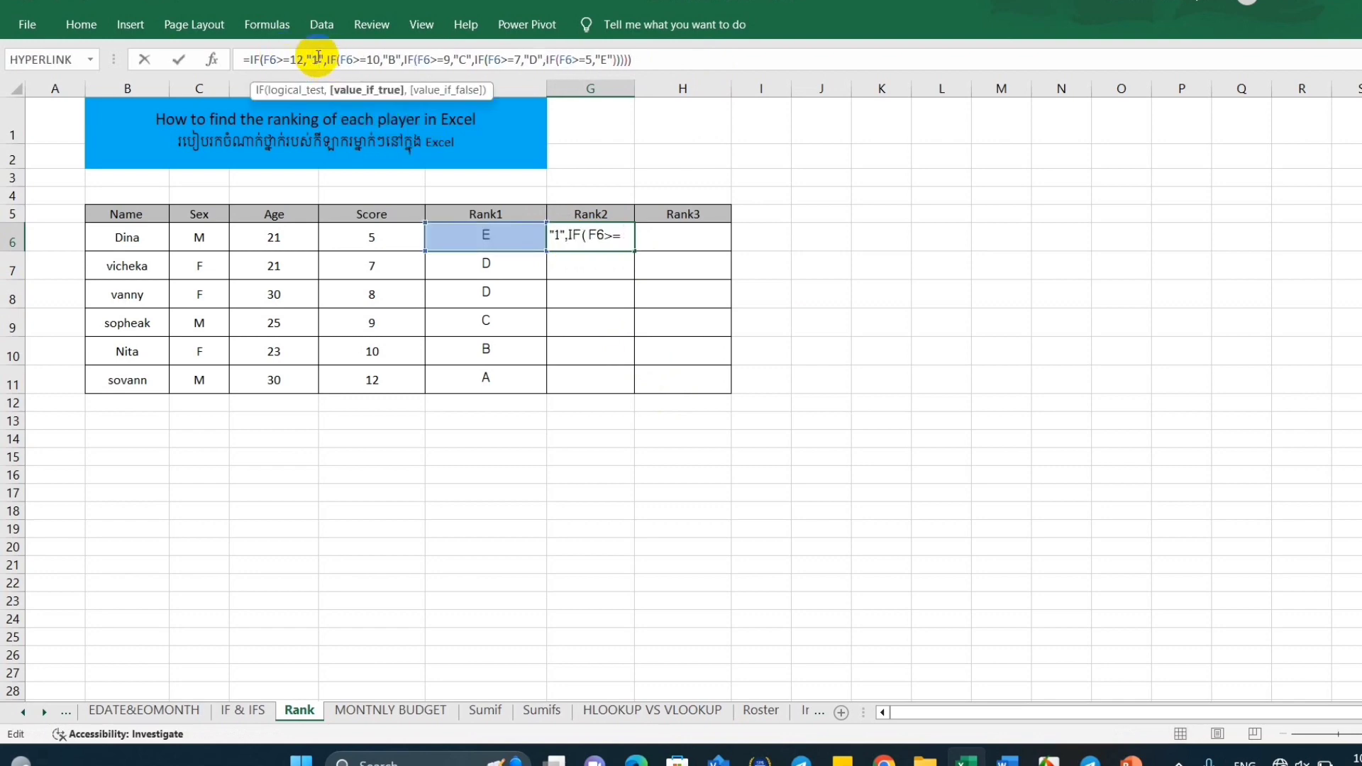
pyautogui.click(397, 60)
pyautogui.press('BackSpace')
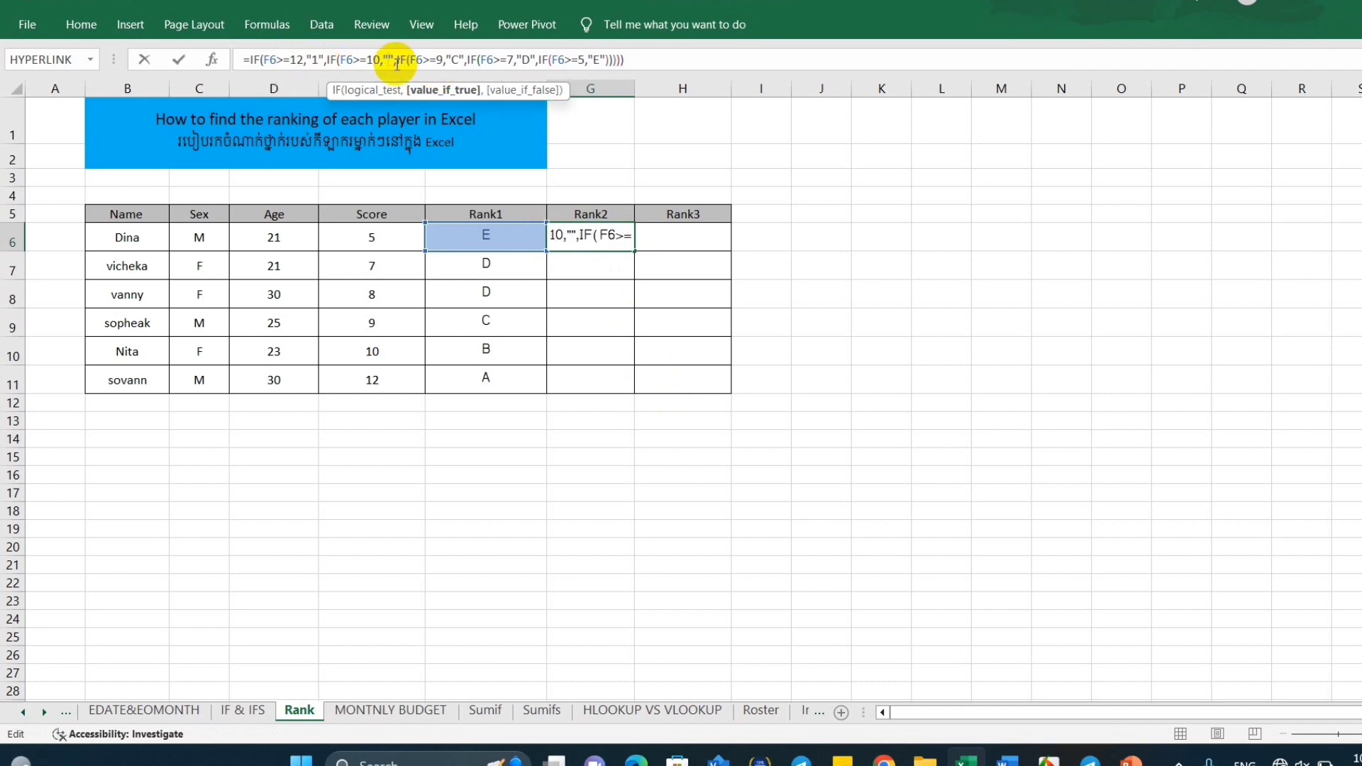
pyautogui.write('1')
pyautogui.press('BackSpace')
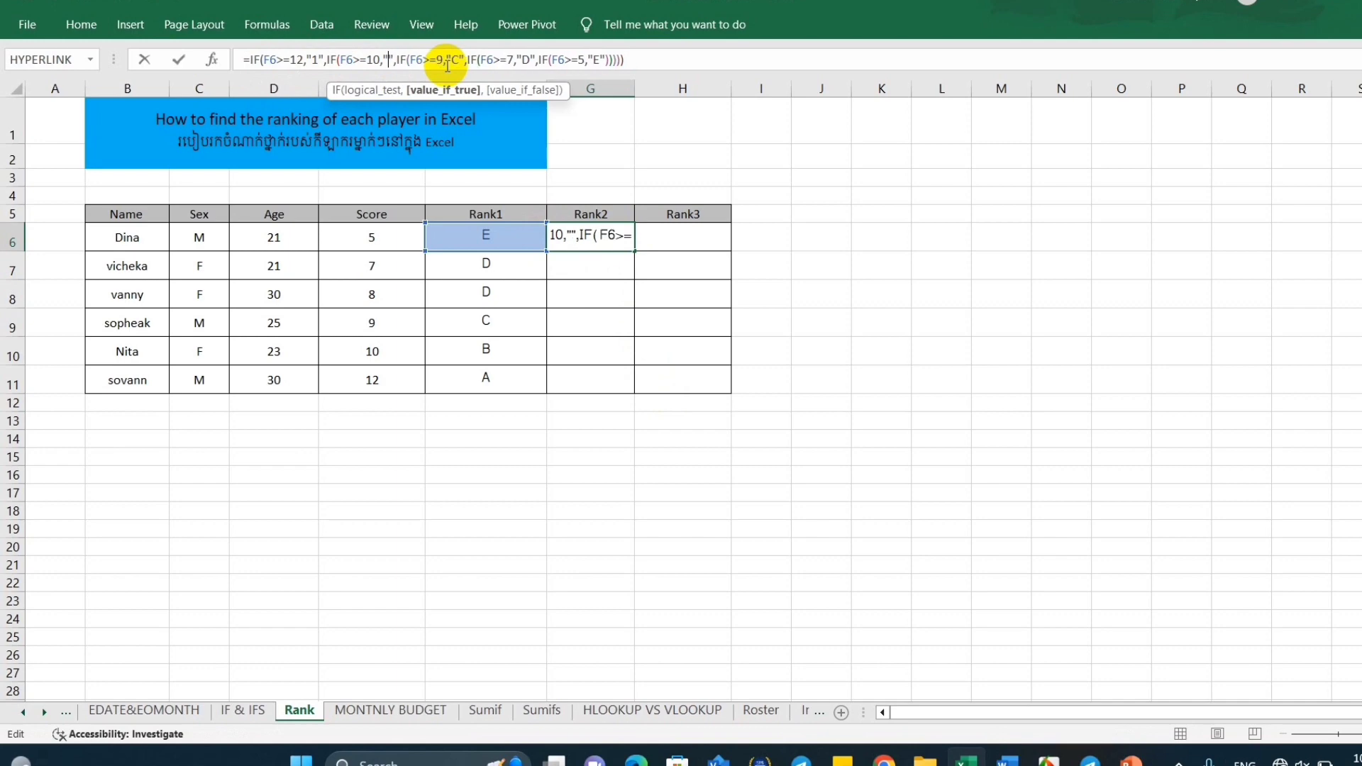
pyautogui.write('2')
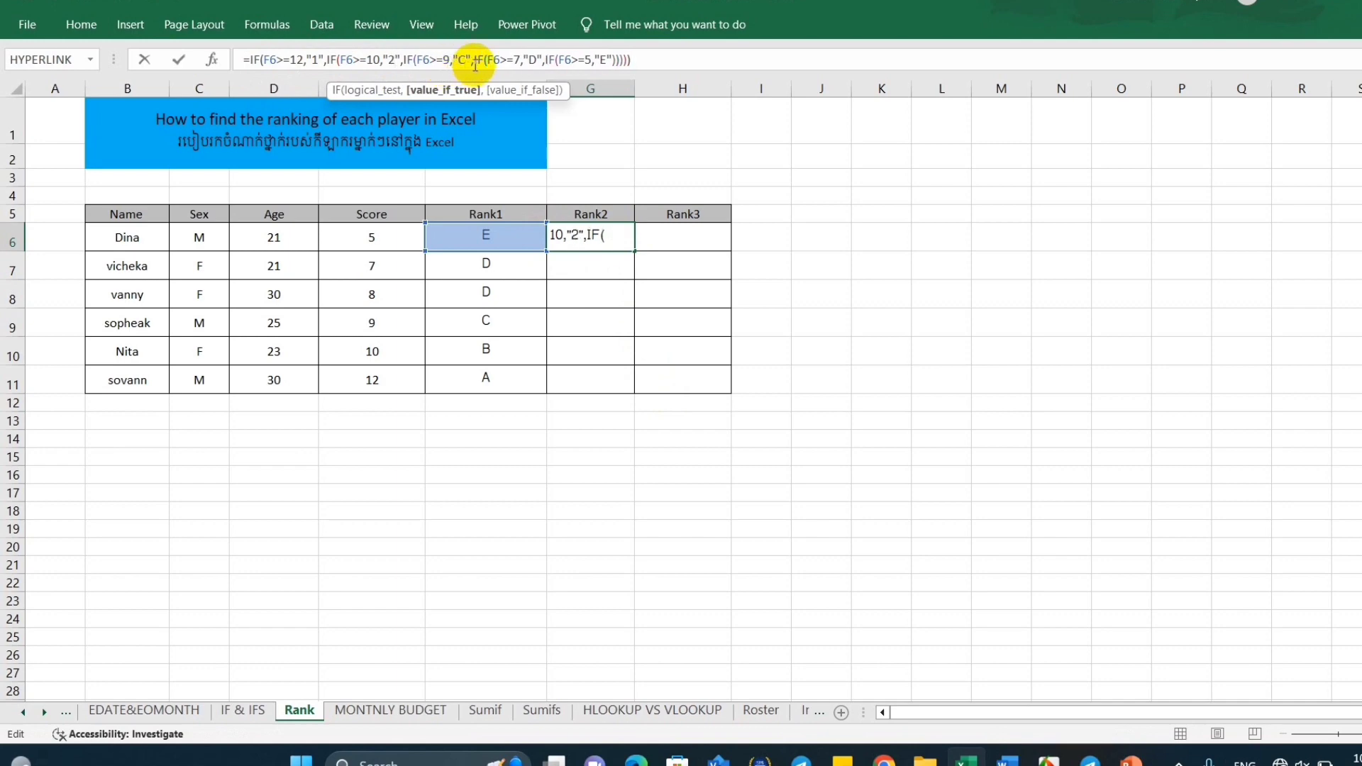
# Replace the remaining results C, D and E with "3", "4" and "5".
pyautogui.click(467, 60)
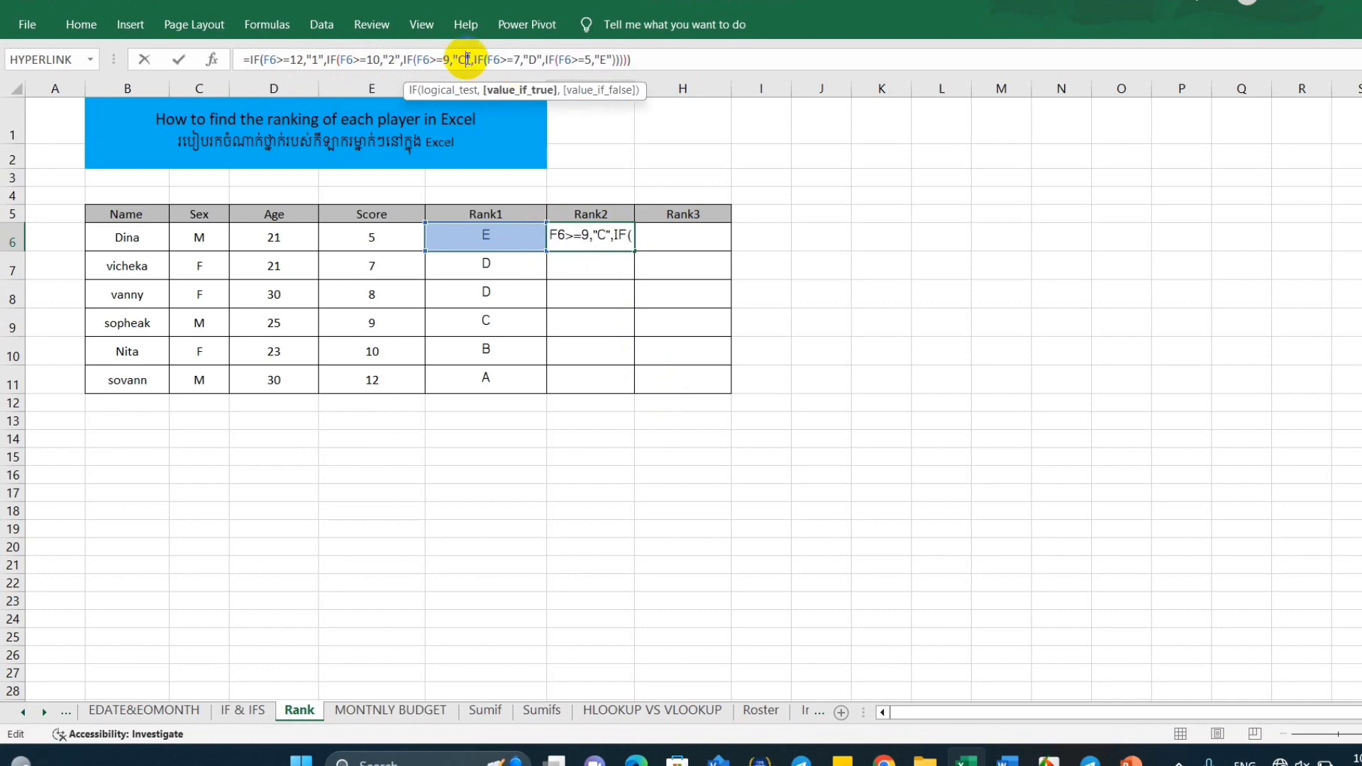
pyautogui.press('BackSpace')
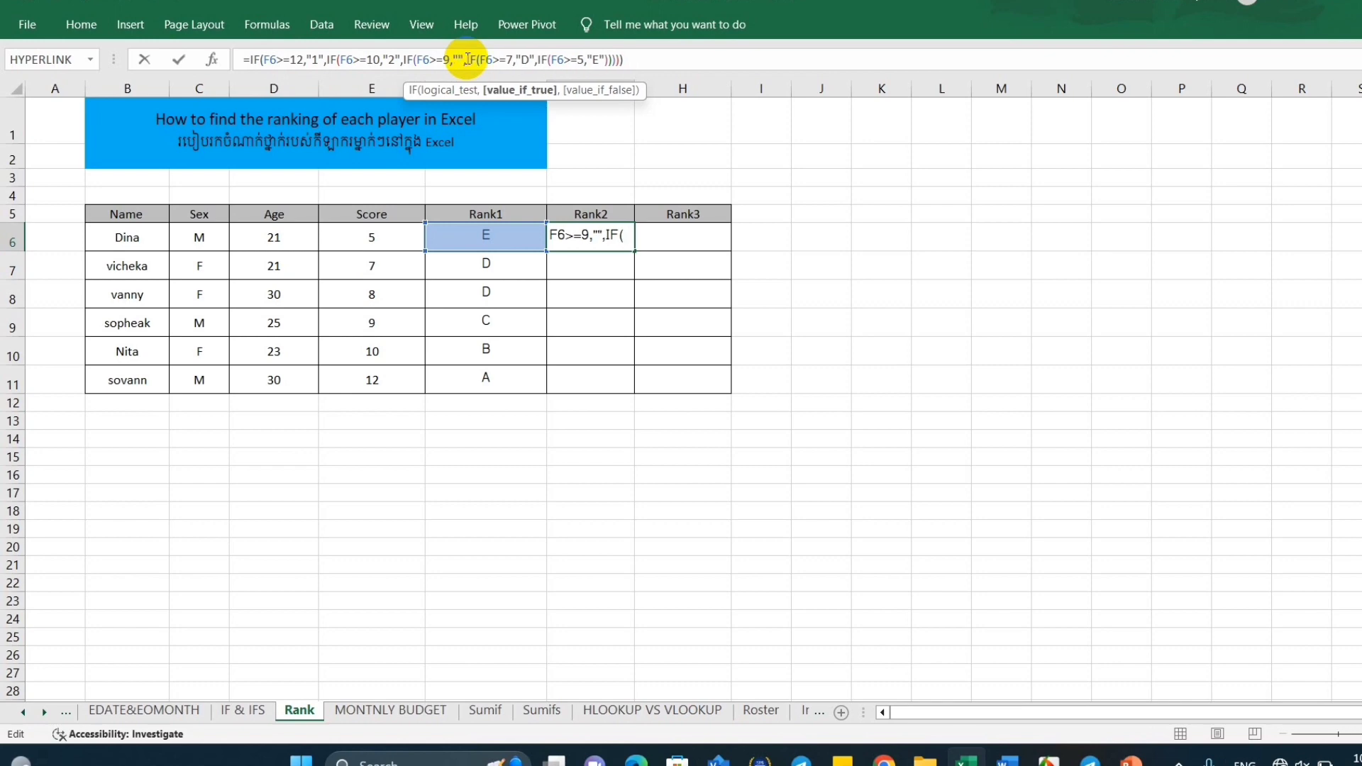
pyautogui.write('3')
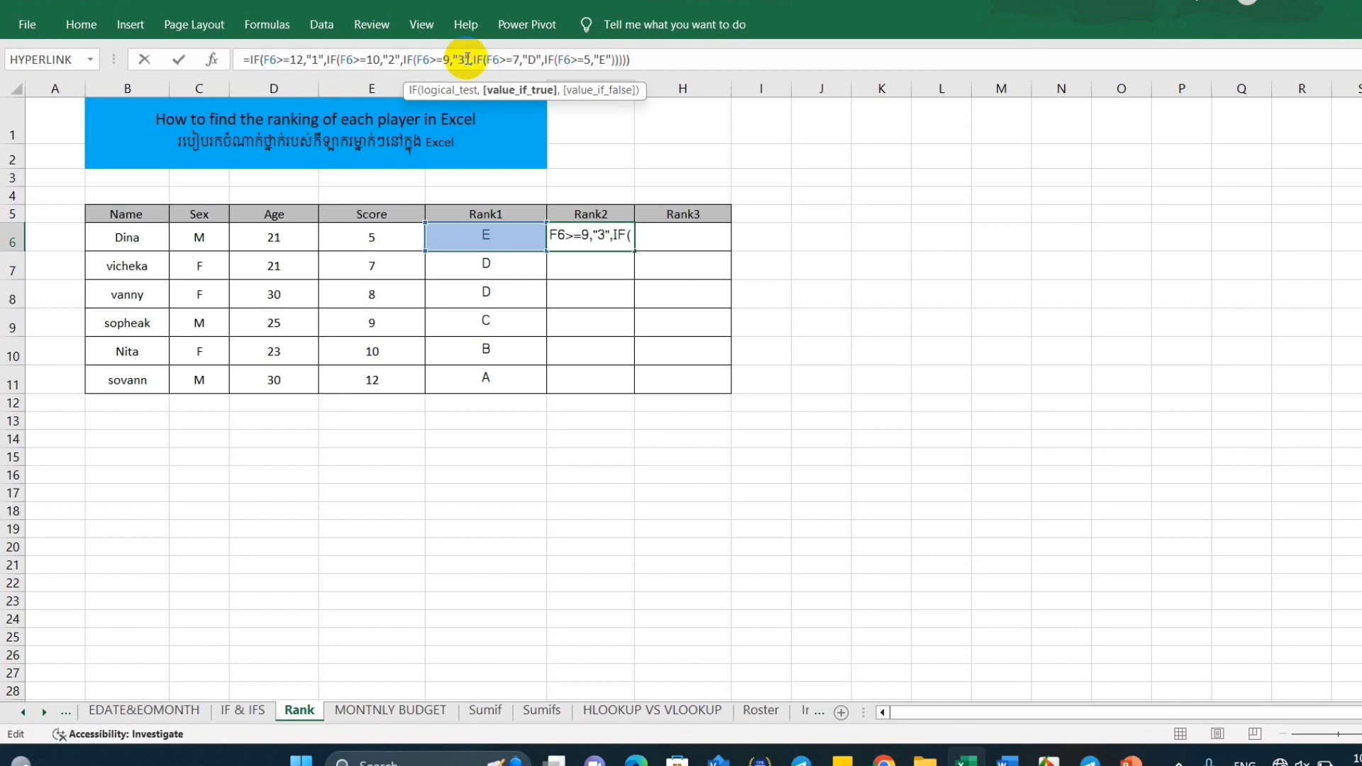
pyautogui.click(535, 59)
pyautogui.press('BackSpace')
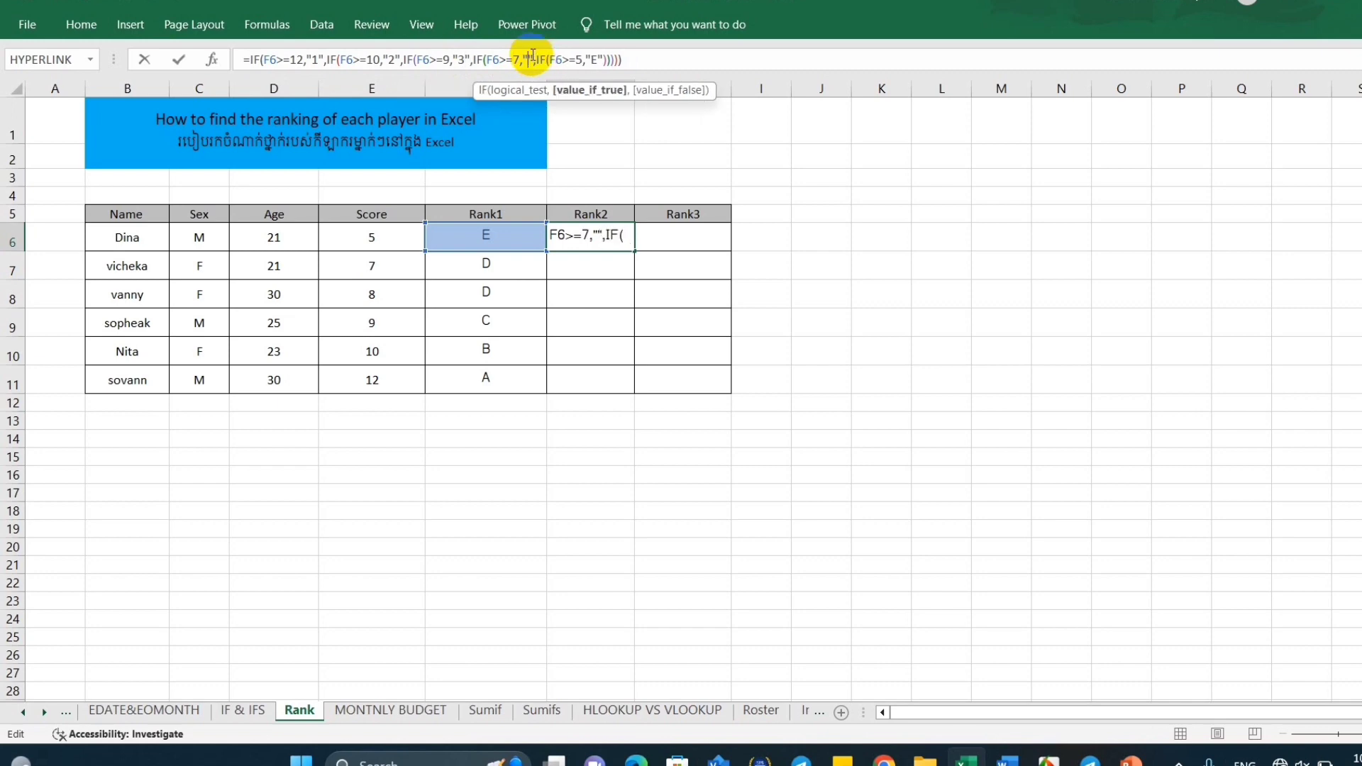
pyautogui.write('4')
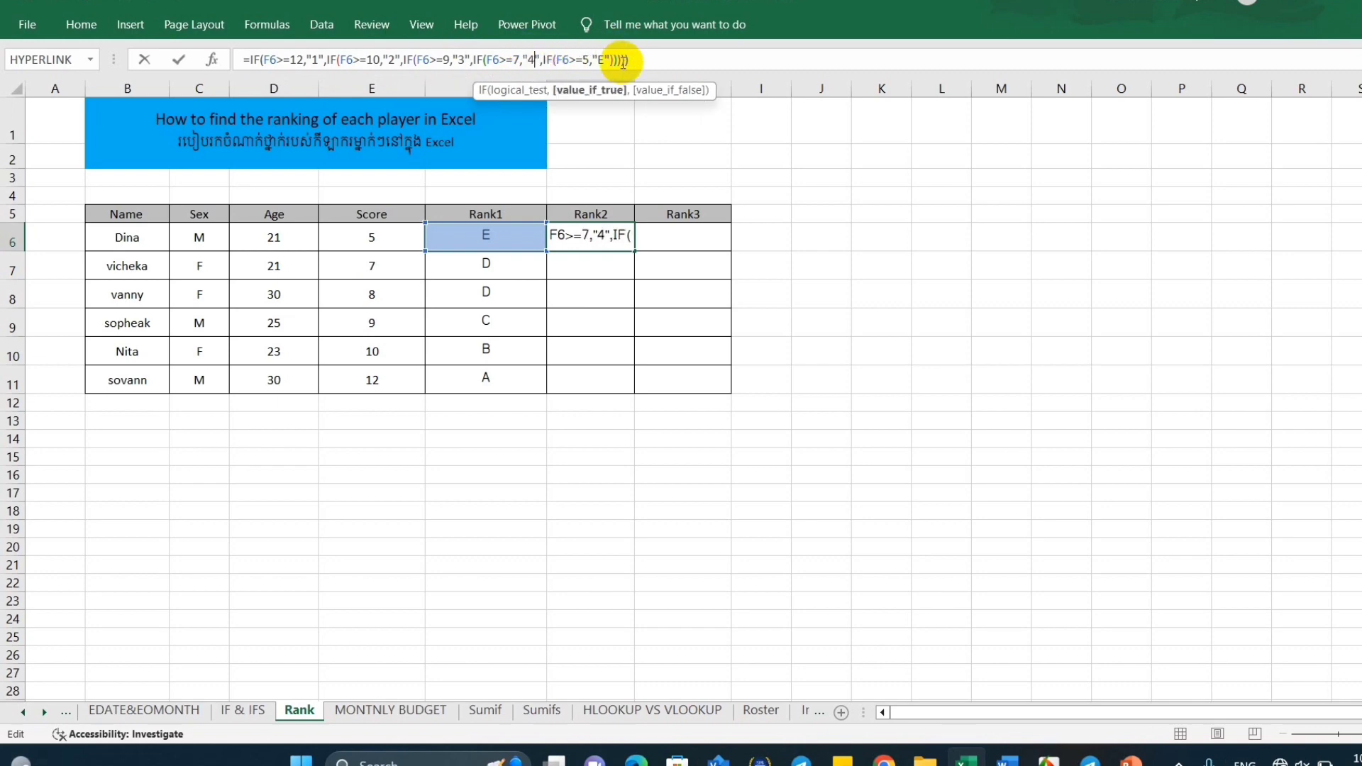
pyautogui.click(603, 60)
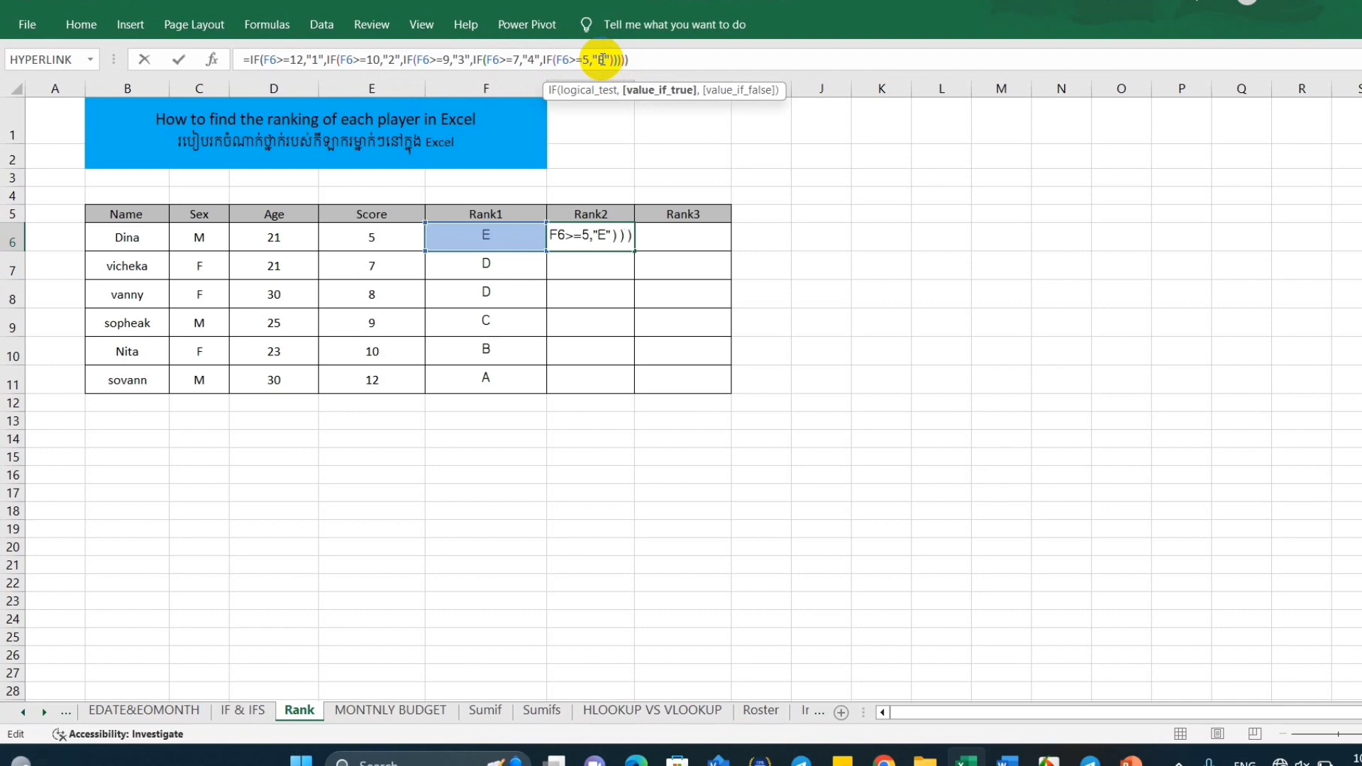
pyautogui.press('BackSpace')
pyautogui.write('5')
pyautogui.click(276, 61)
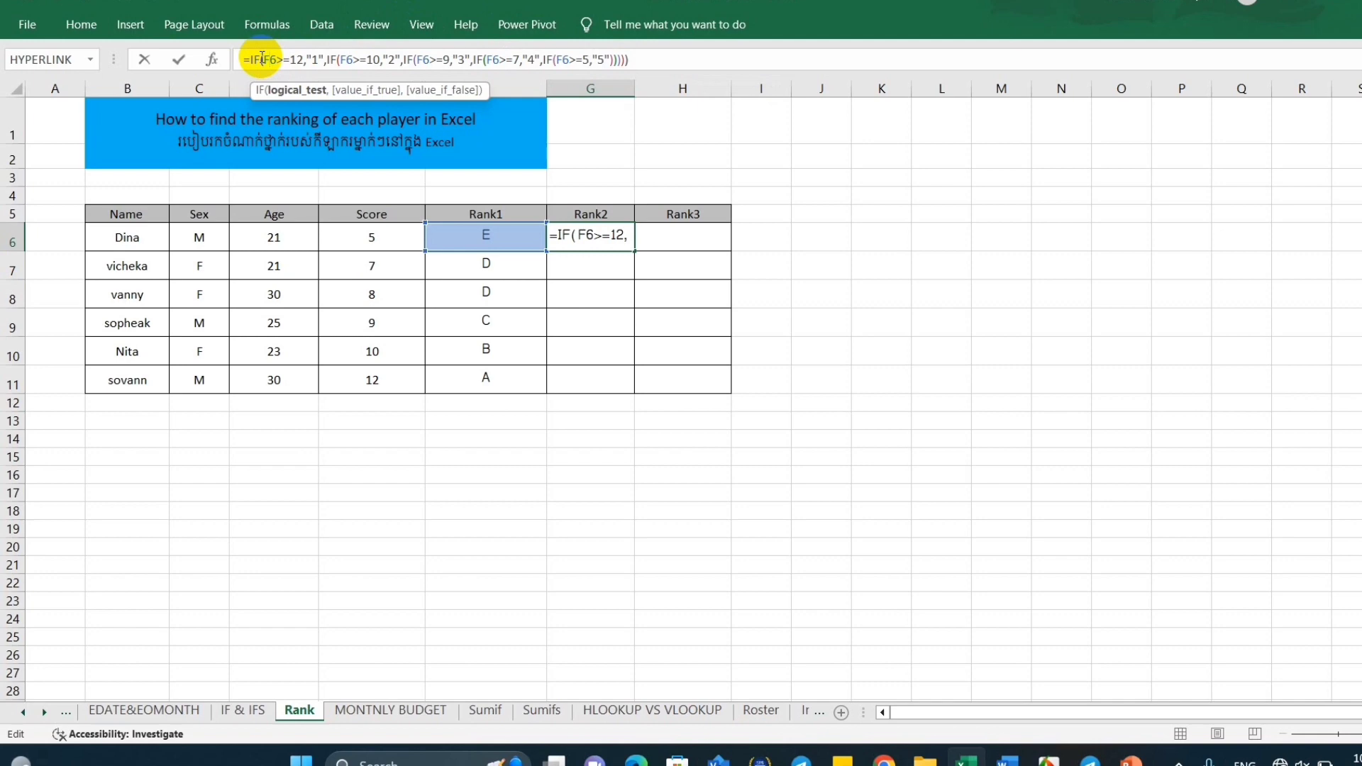
# Change the first three tests in G6 to reference E6 instead of F6.
pyautogui.press('BackSpace')
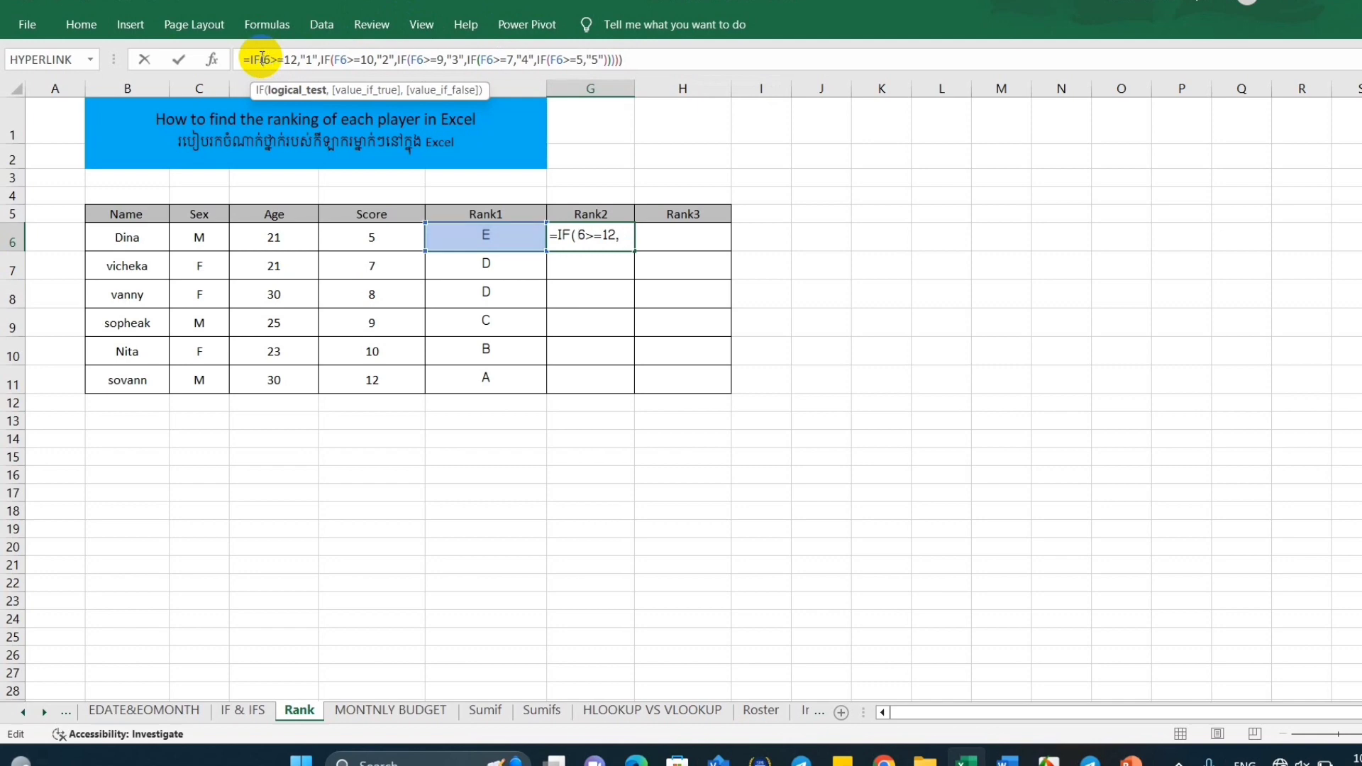
pyautogui.write('E')
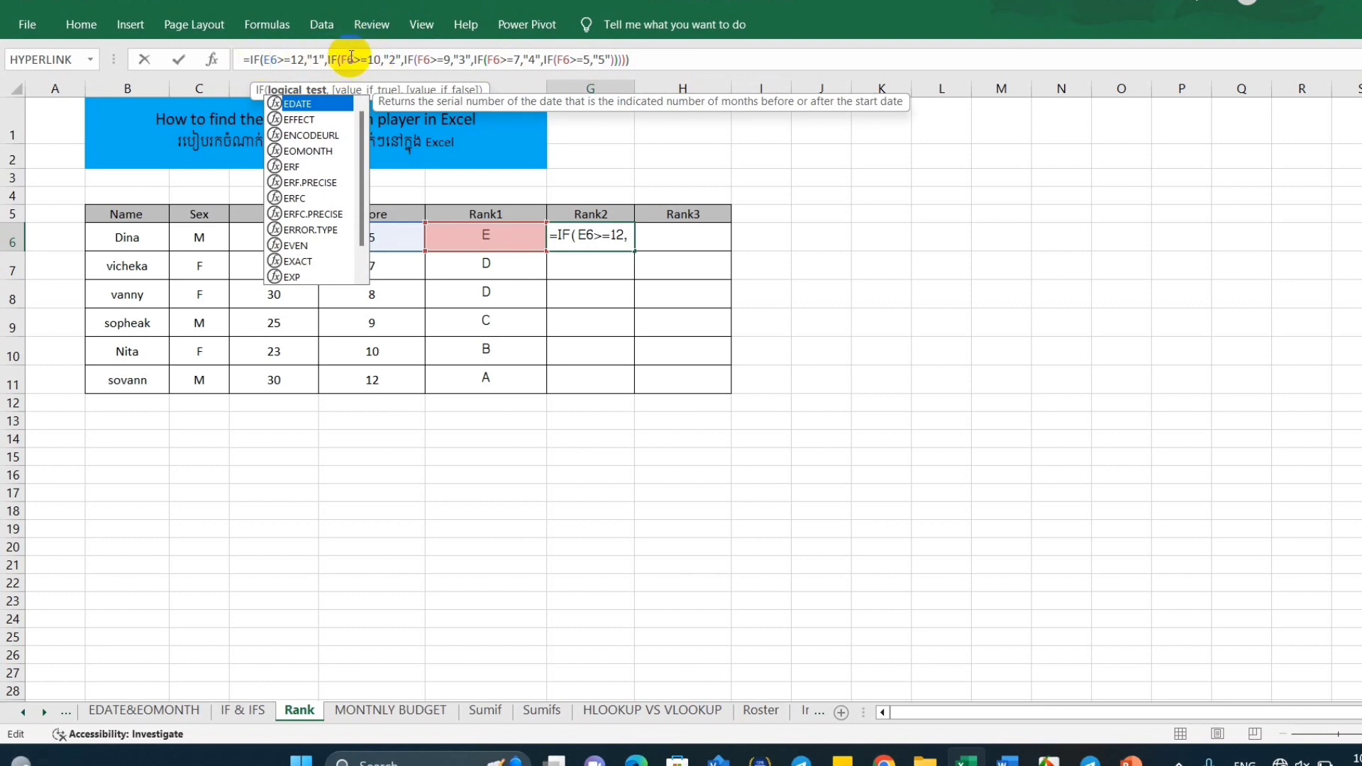
pyautogui.click(349, 59)
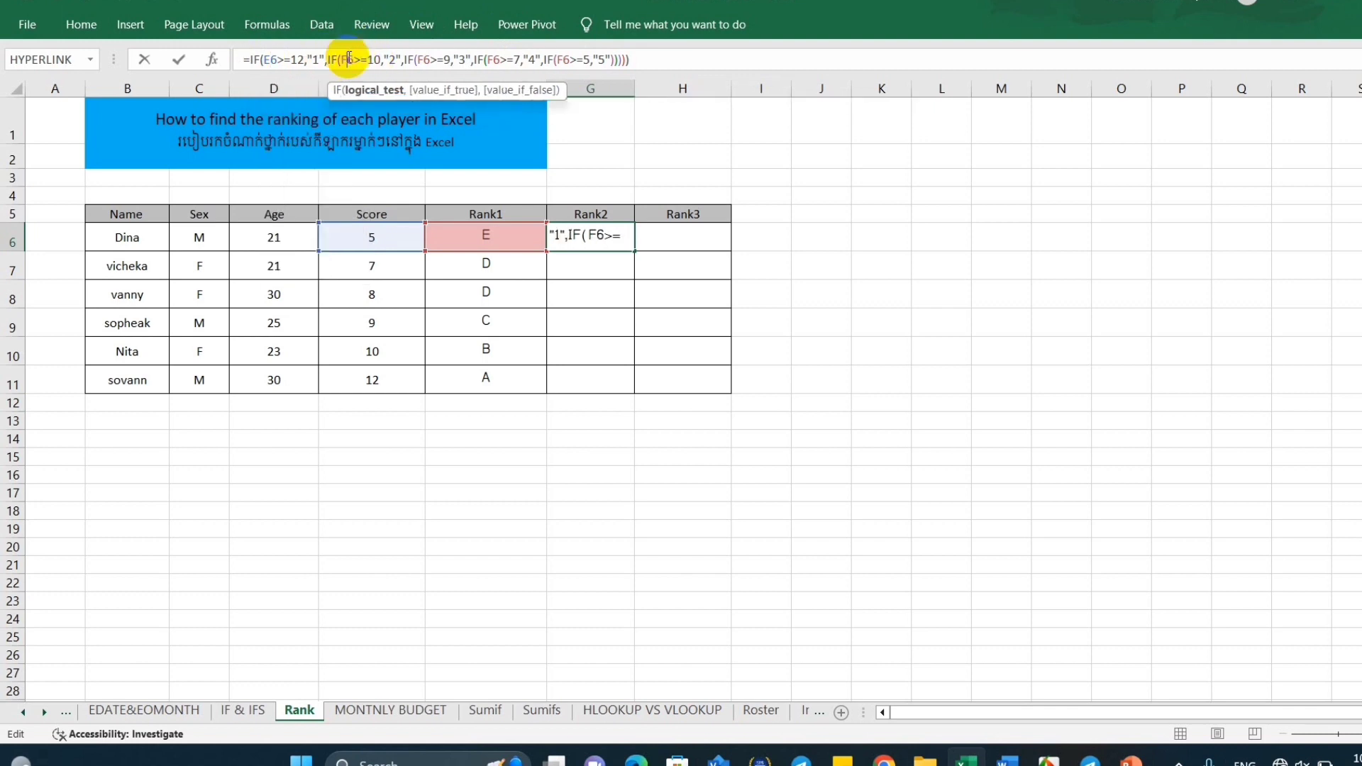
pyautogui.press('BackSpace')
pyautogui.write('E')
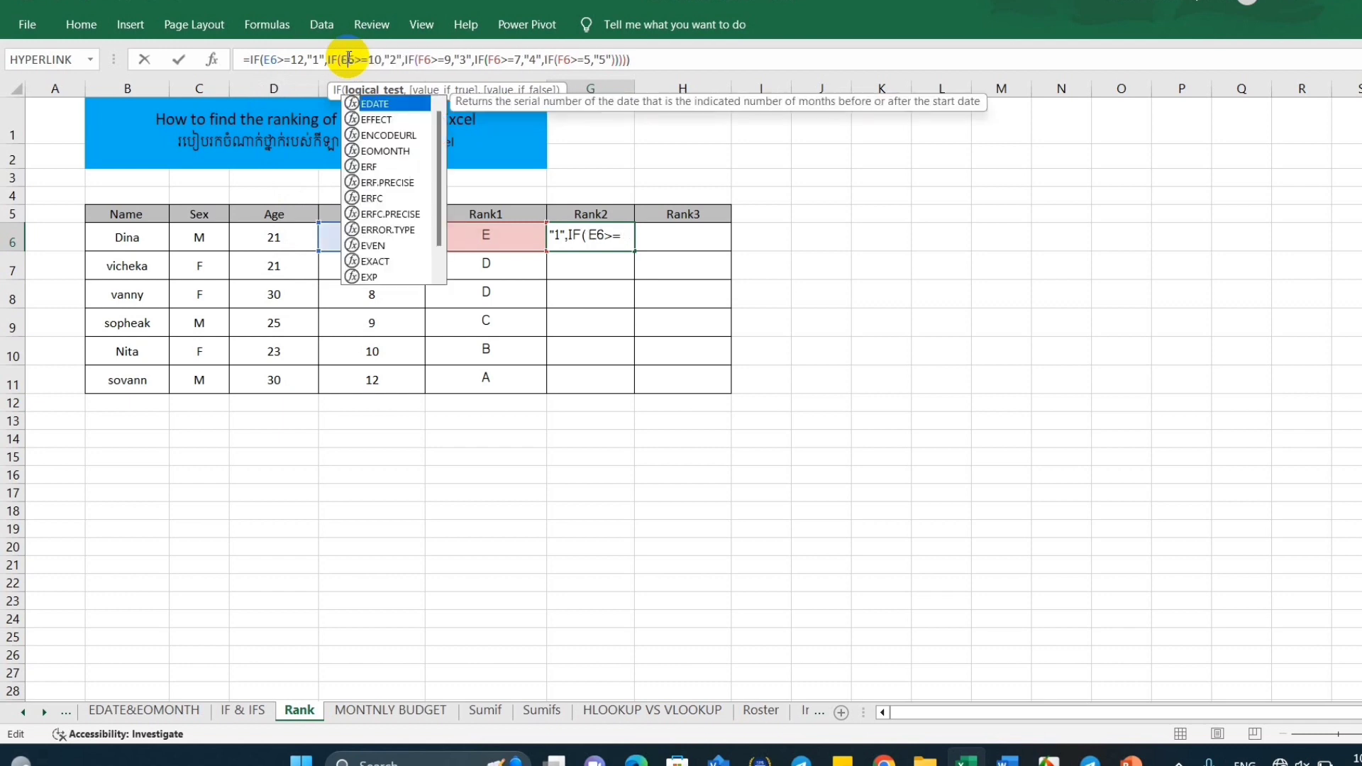
pyautogui.click(427, 58)
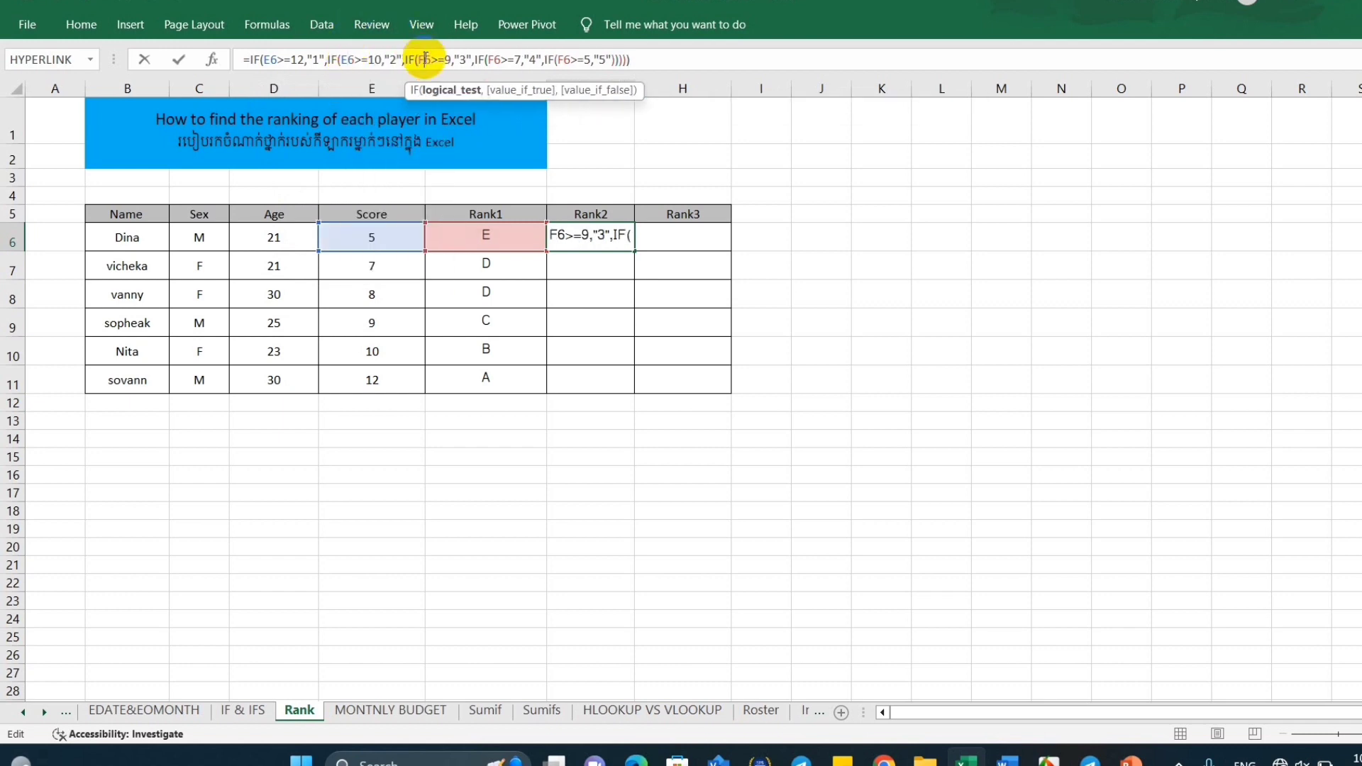
pyautogui.write('E')
pyautogui.press('BackSpace')
pyautogui.press('BackSpace')
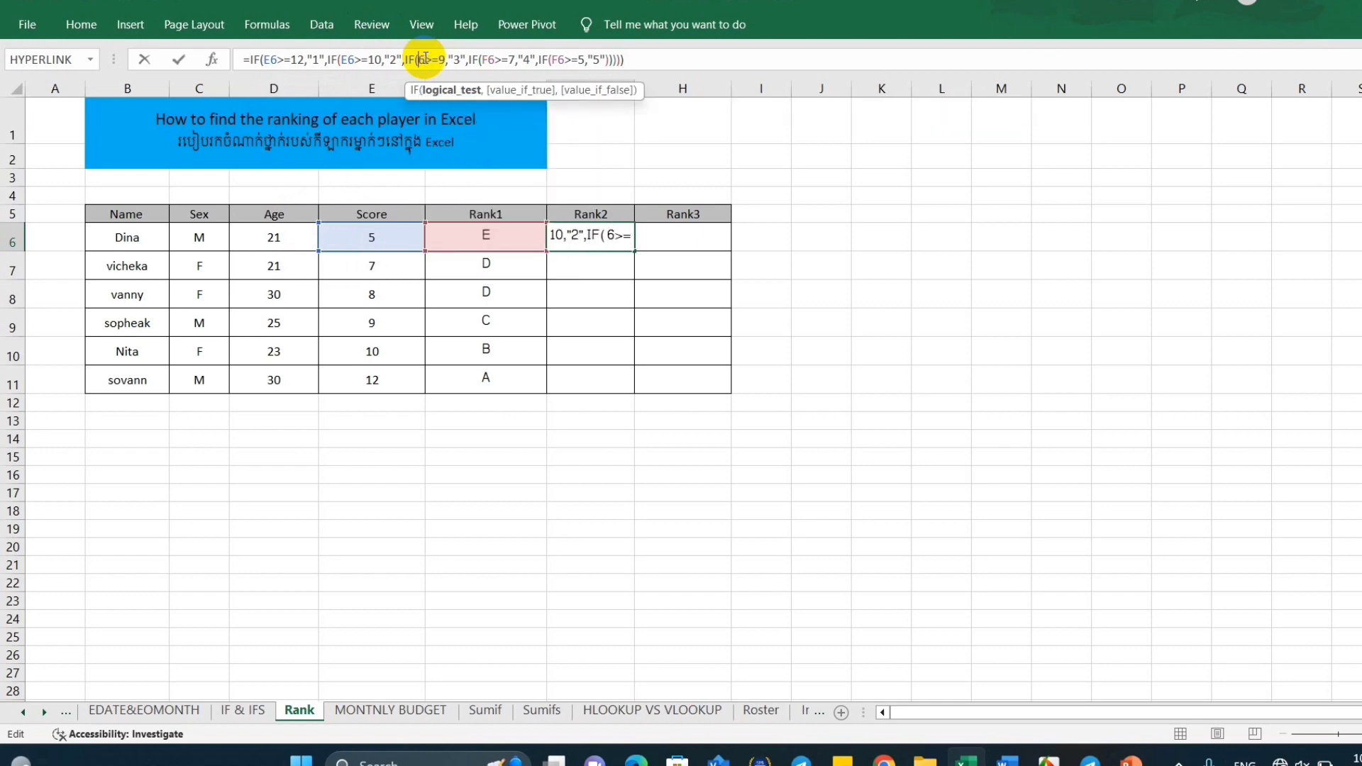
pyautogui.write('E')
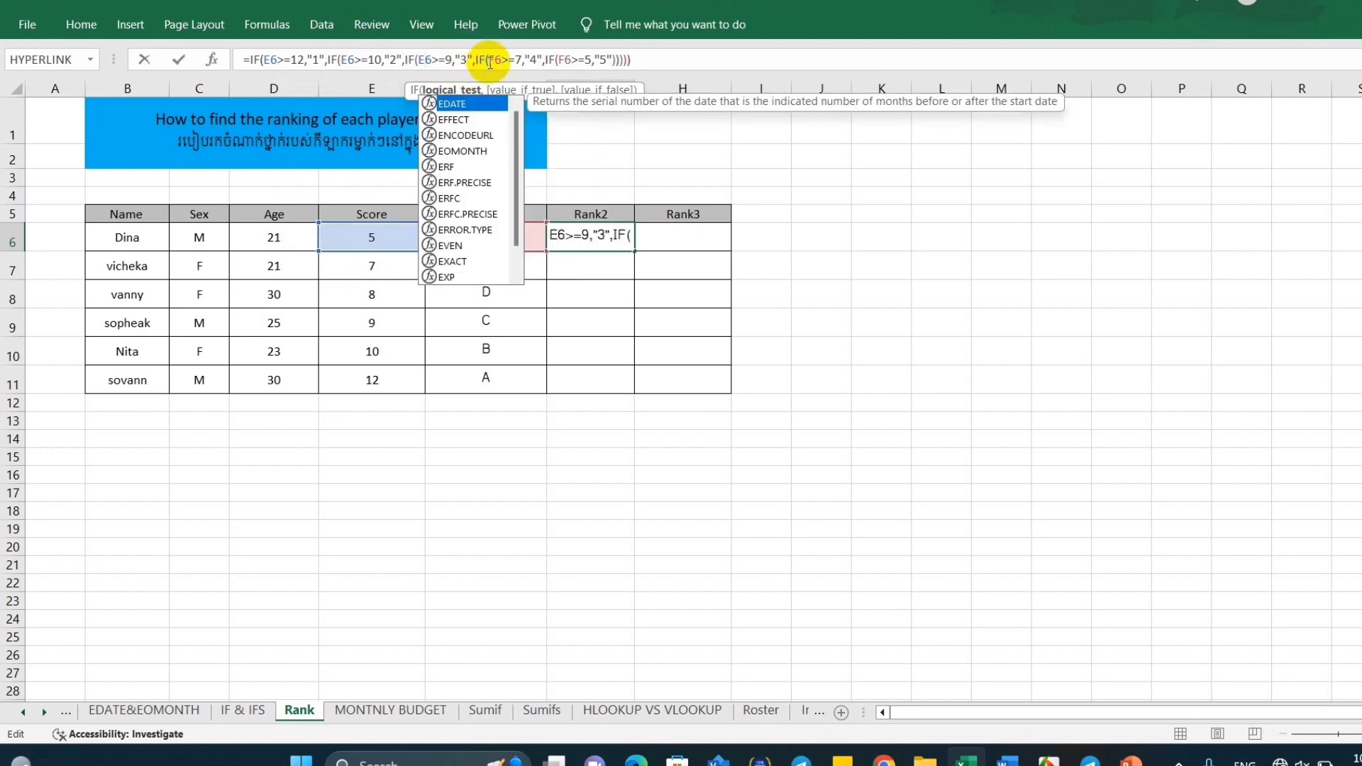
# Switch the fourth and fifth tests to E6 as well and confirm the Rank2 formula.
pyautogui.click(485, 61)
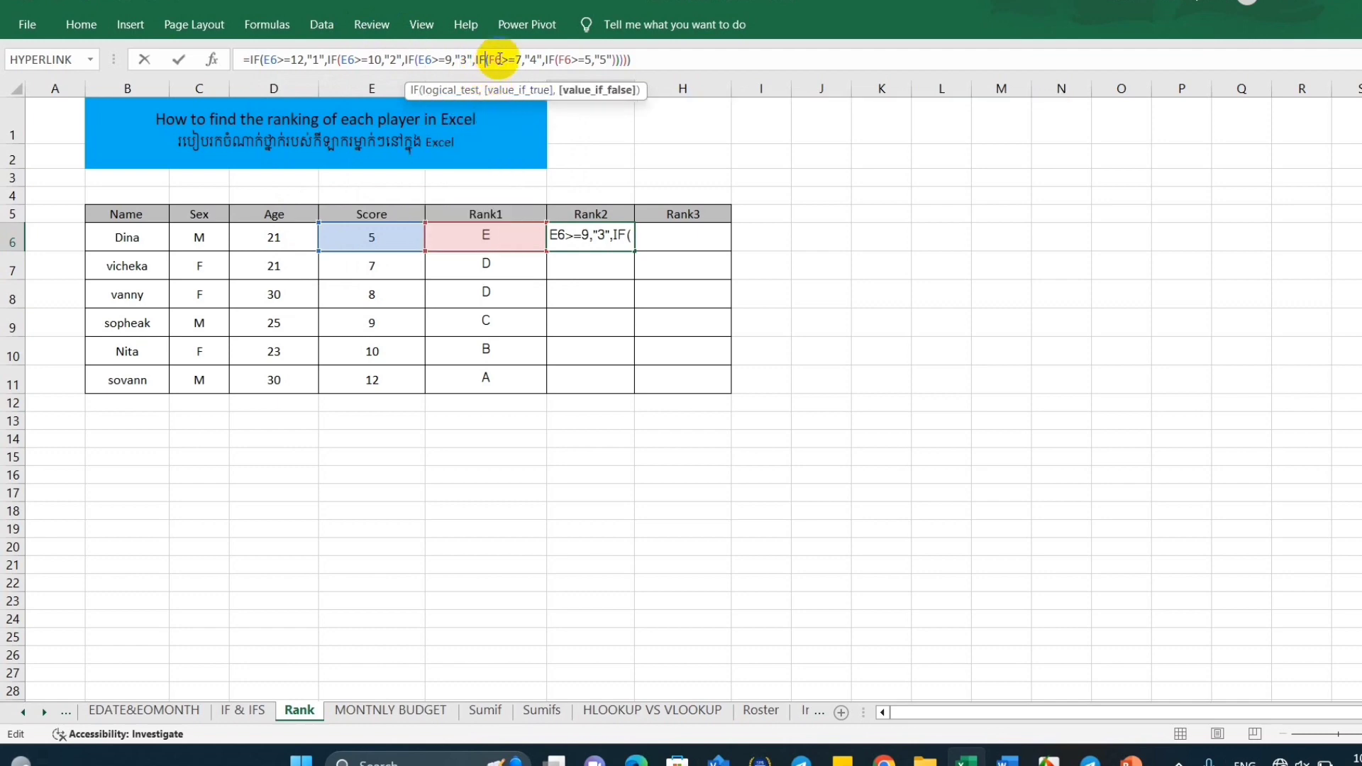
pyautogui.click(496, 59)
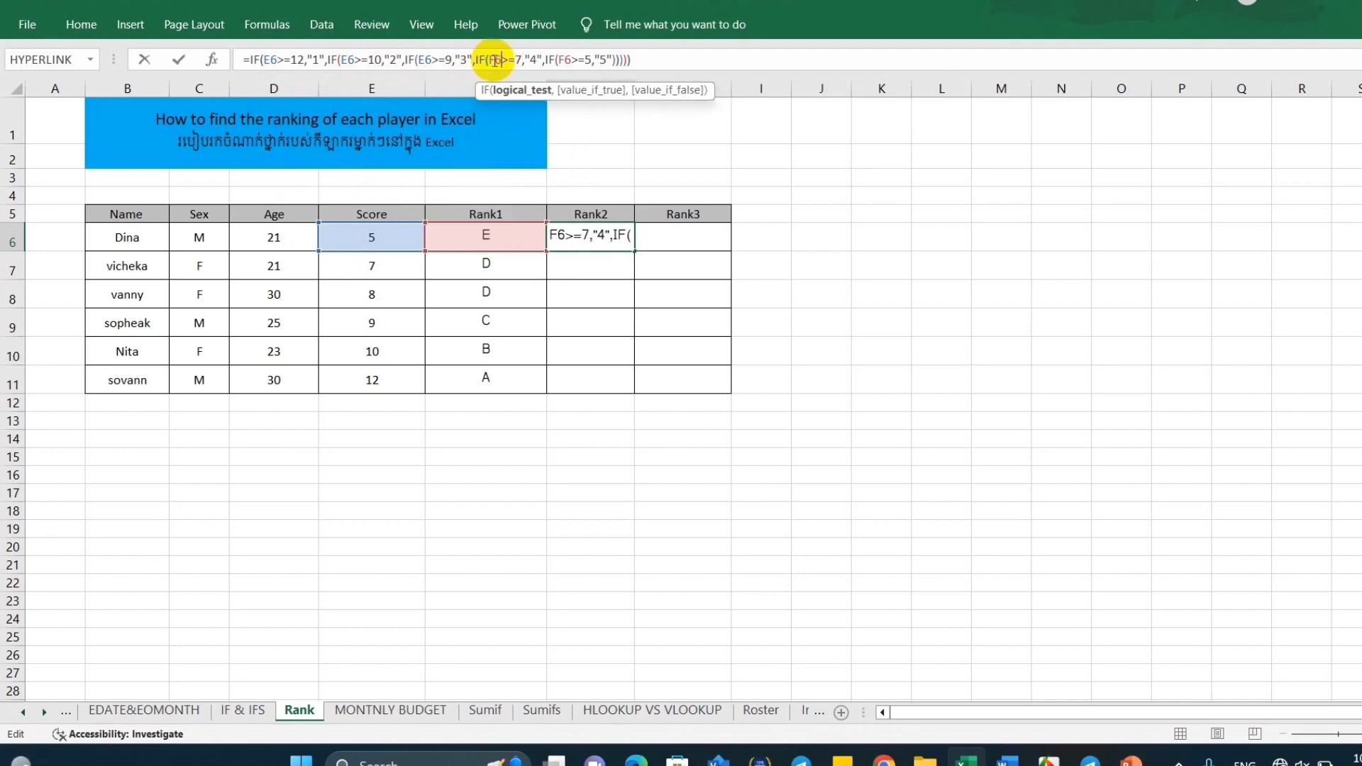
pyautogui.press('BackSpace')
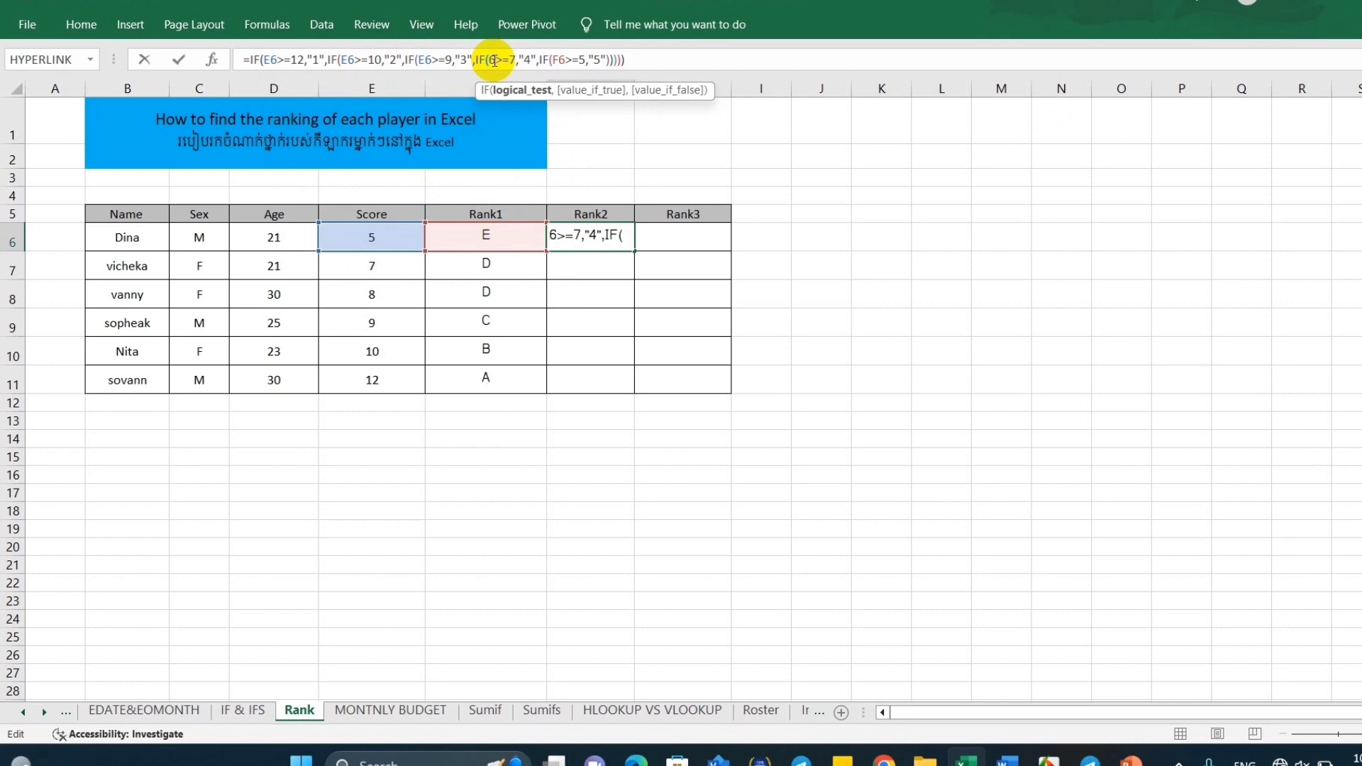
pyautogui.write('E')
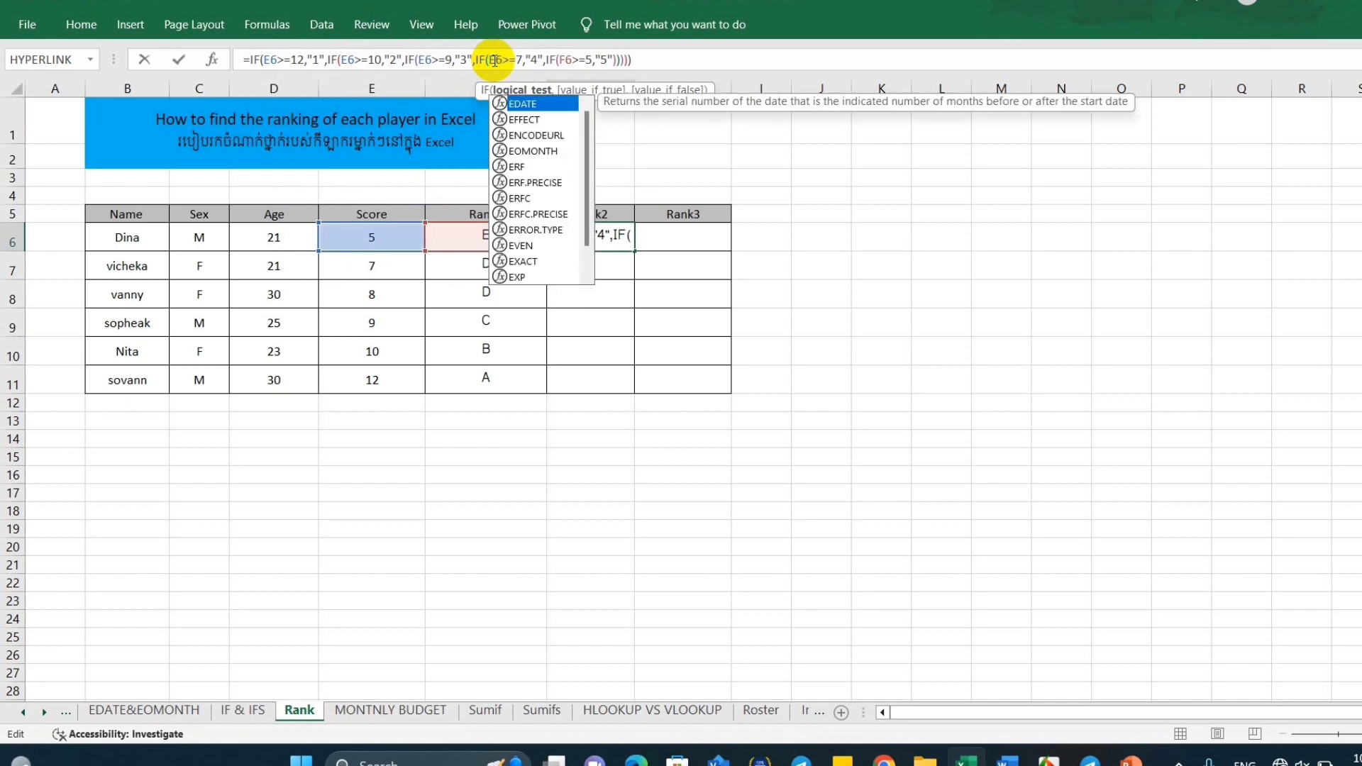
pyautogui.click(566, 59)
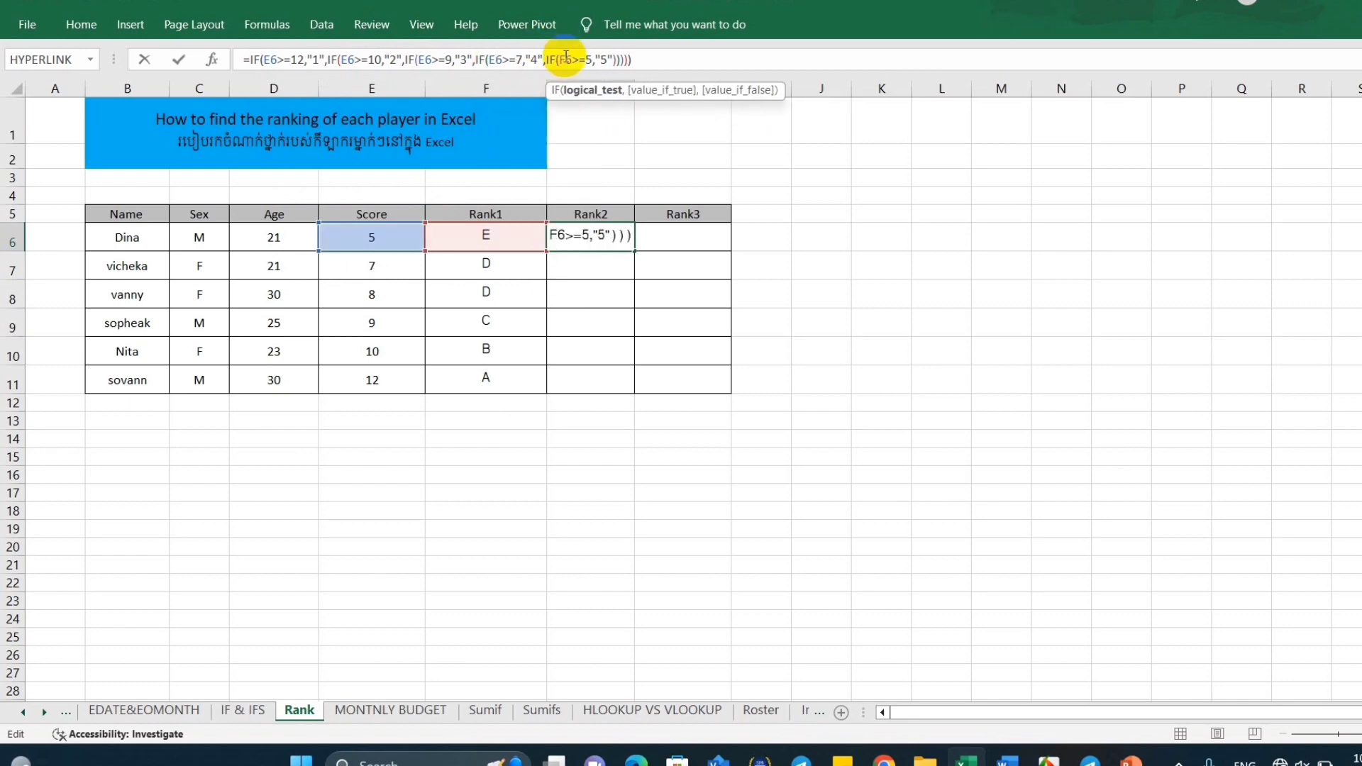
pyautogui.press('BackSpace')
pyautogui.write('E')
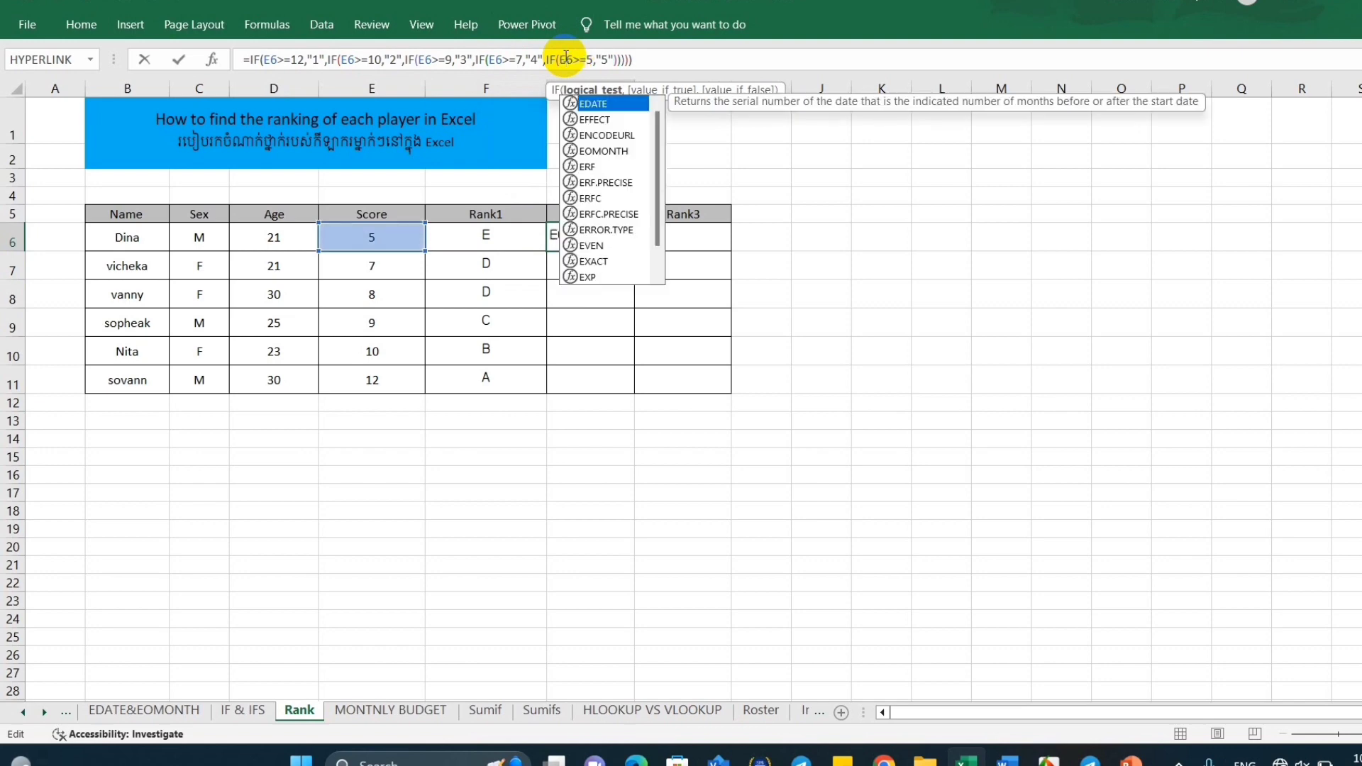
pyautogui.click(660, 60)
pyautogui.press('Return')
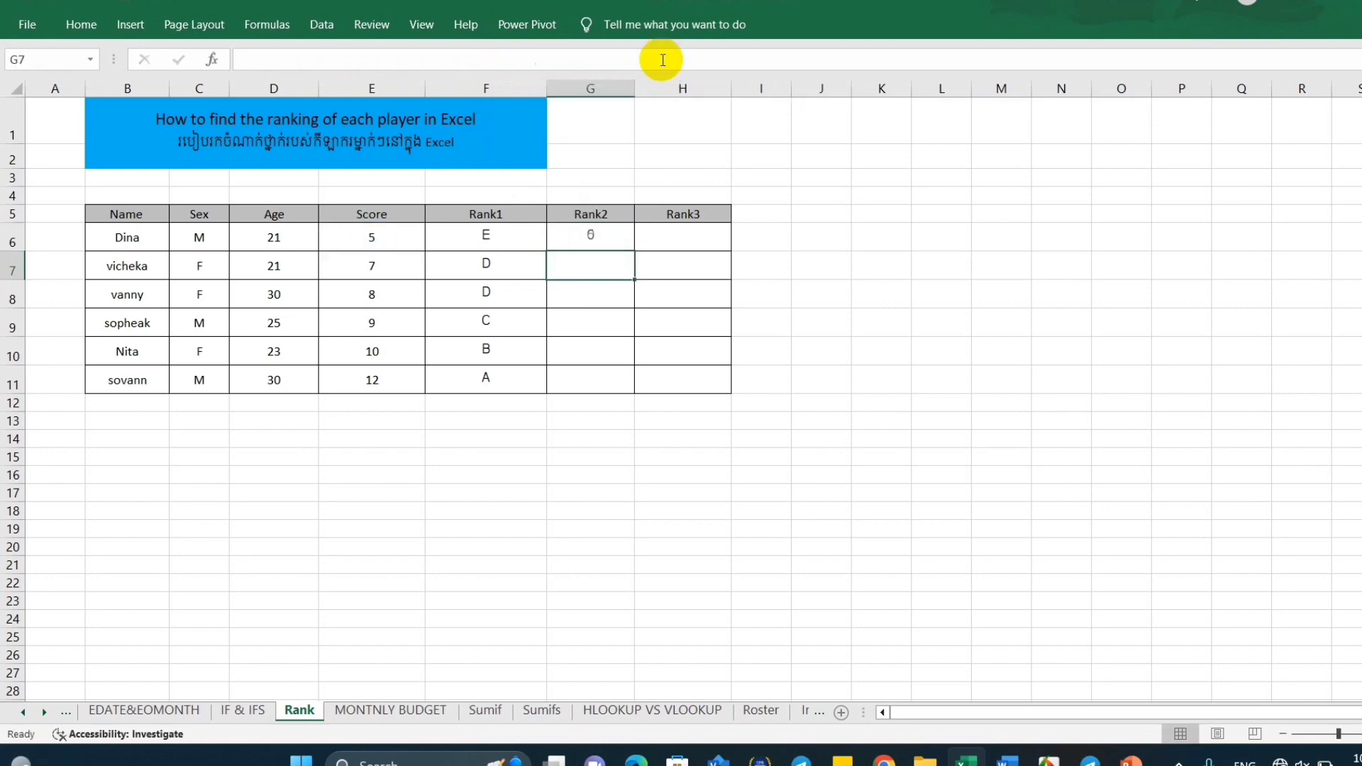
# Fill the Rank2 formula down to G11 (5, 4, 4, 3, 2, 1) and begin a formula in H6.
pyautogui.click(586, 236)
pyautogui.moveTo(634, 251); pyautogui.dragTo(647, 384)
pyautogui.click(823, 267)
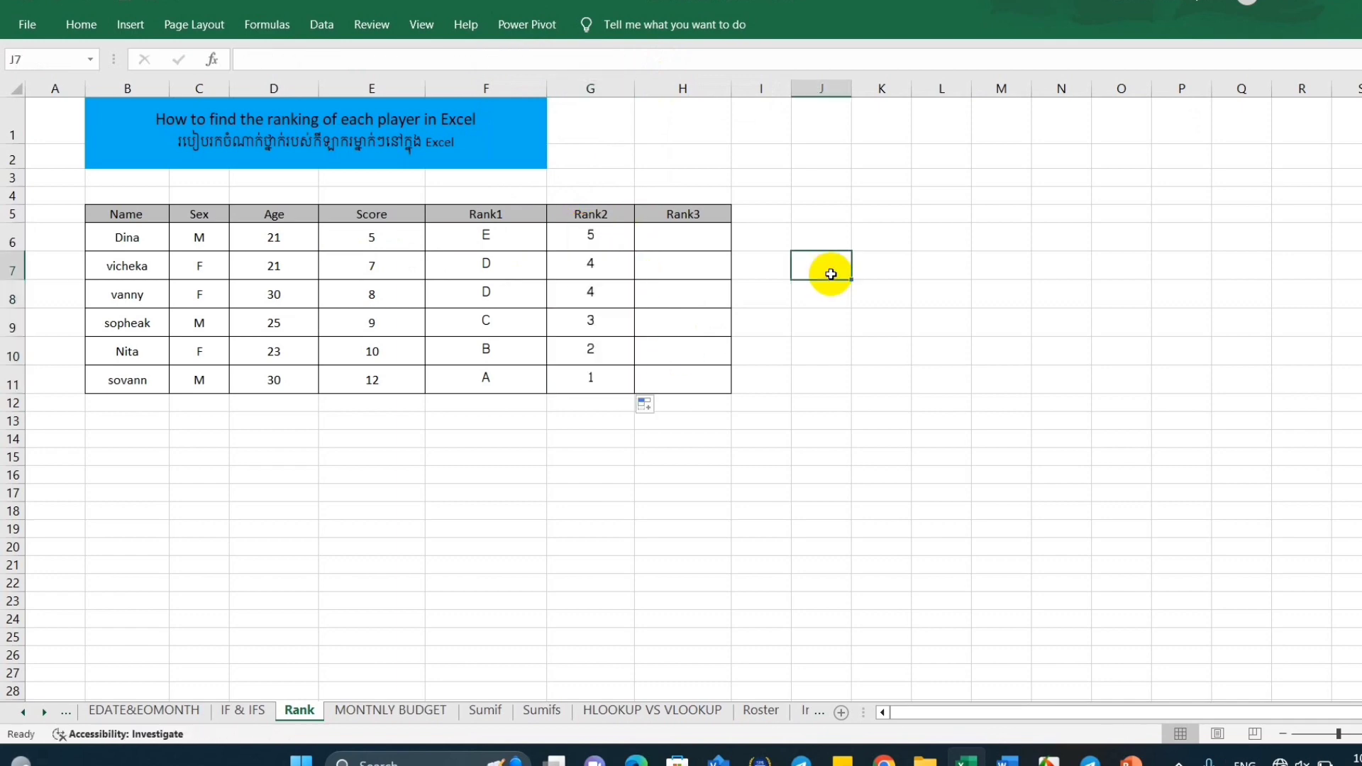
pyautogui.click(689, 245)
pyautogui.write('=')
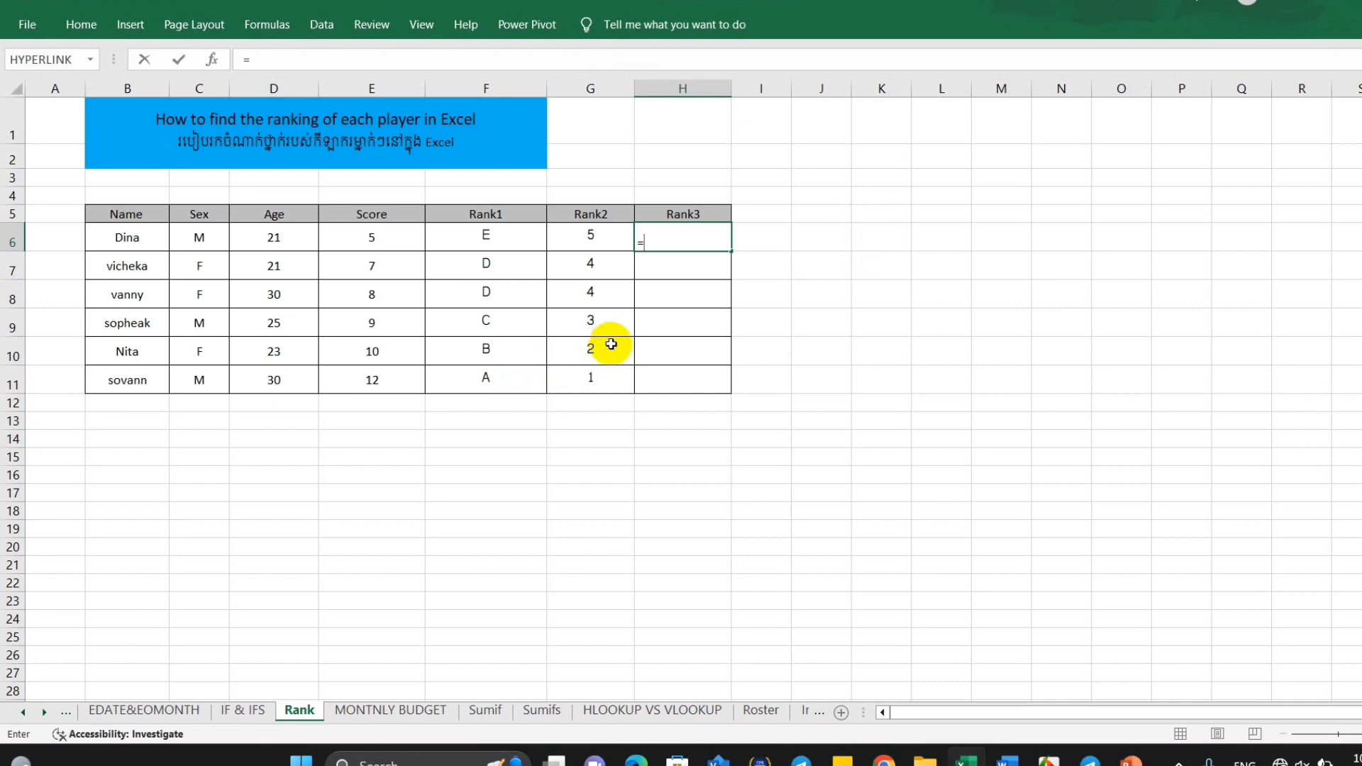
# In H6, test E6>=12 returning the Khmer label "ល្អណាស់", then begin another IF.
pyautogui.write('if')
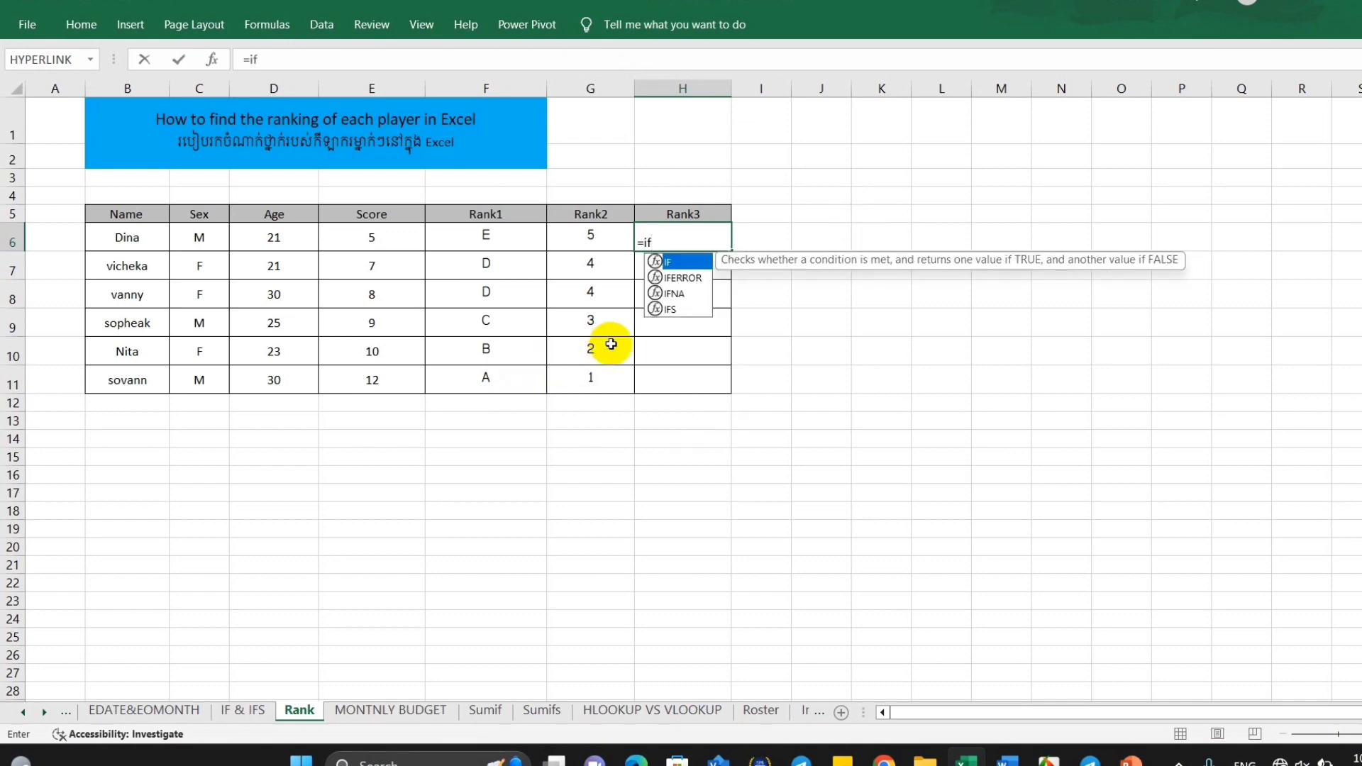
pyautogui.doubleClick(683, 263)
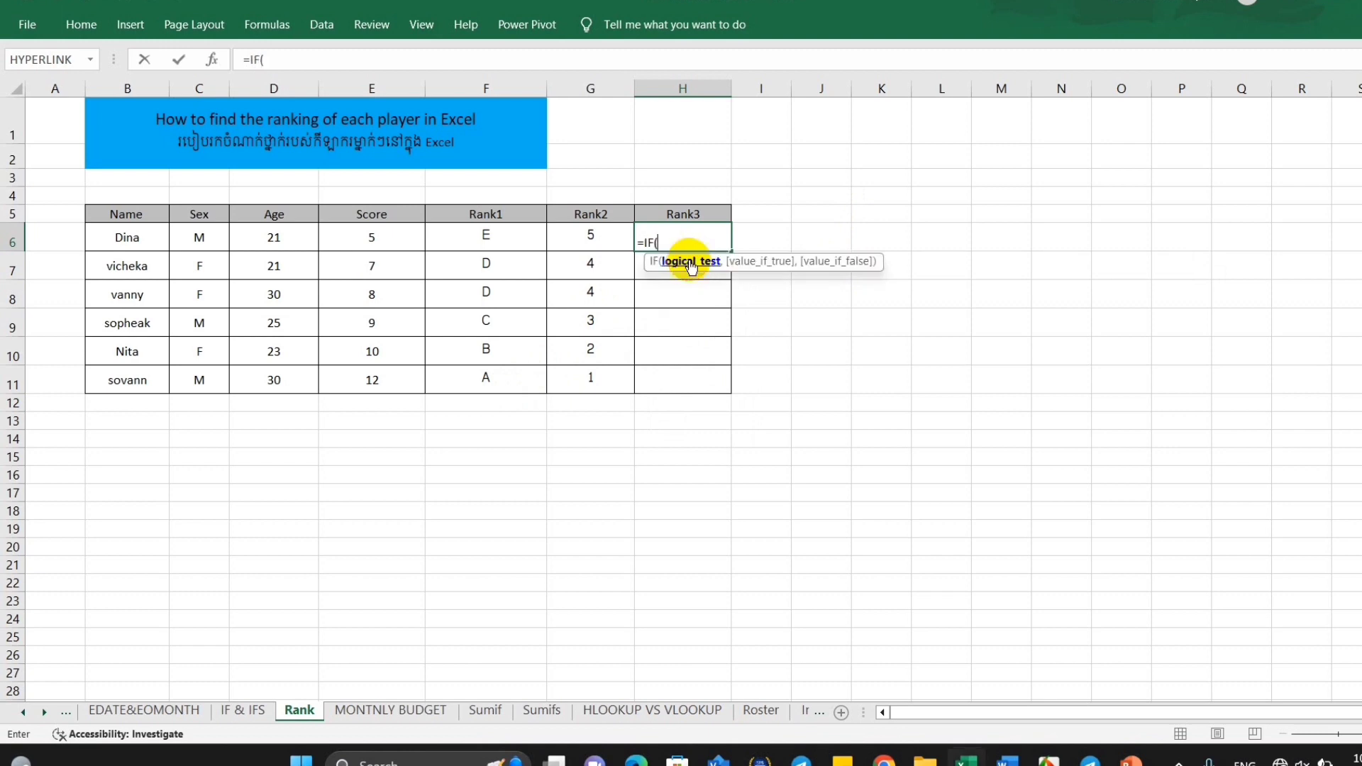
pyautogui.click(387, 238)
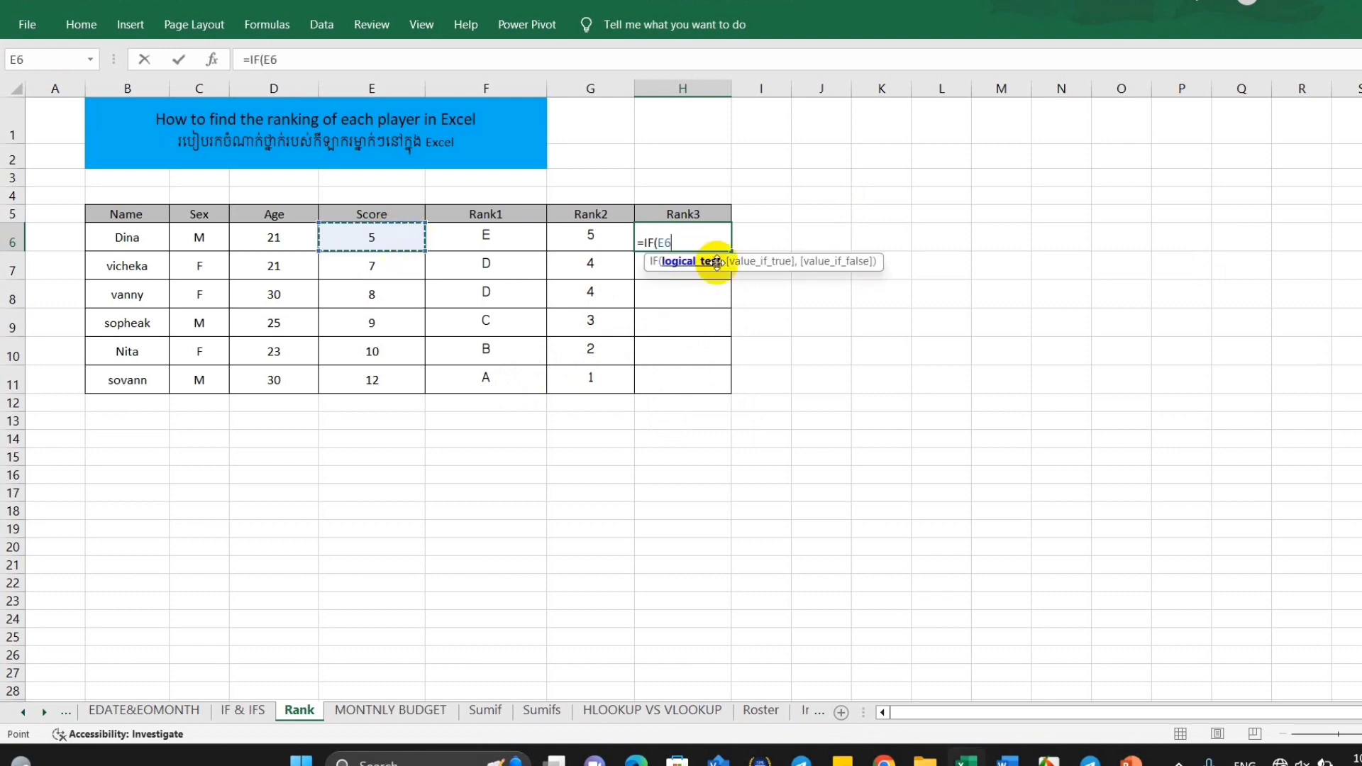
pyautogui.write('>')
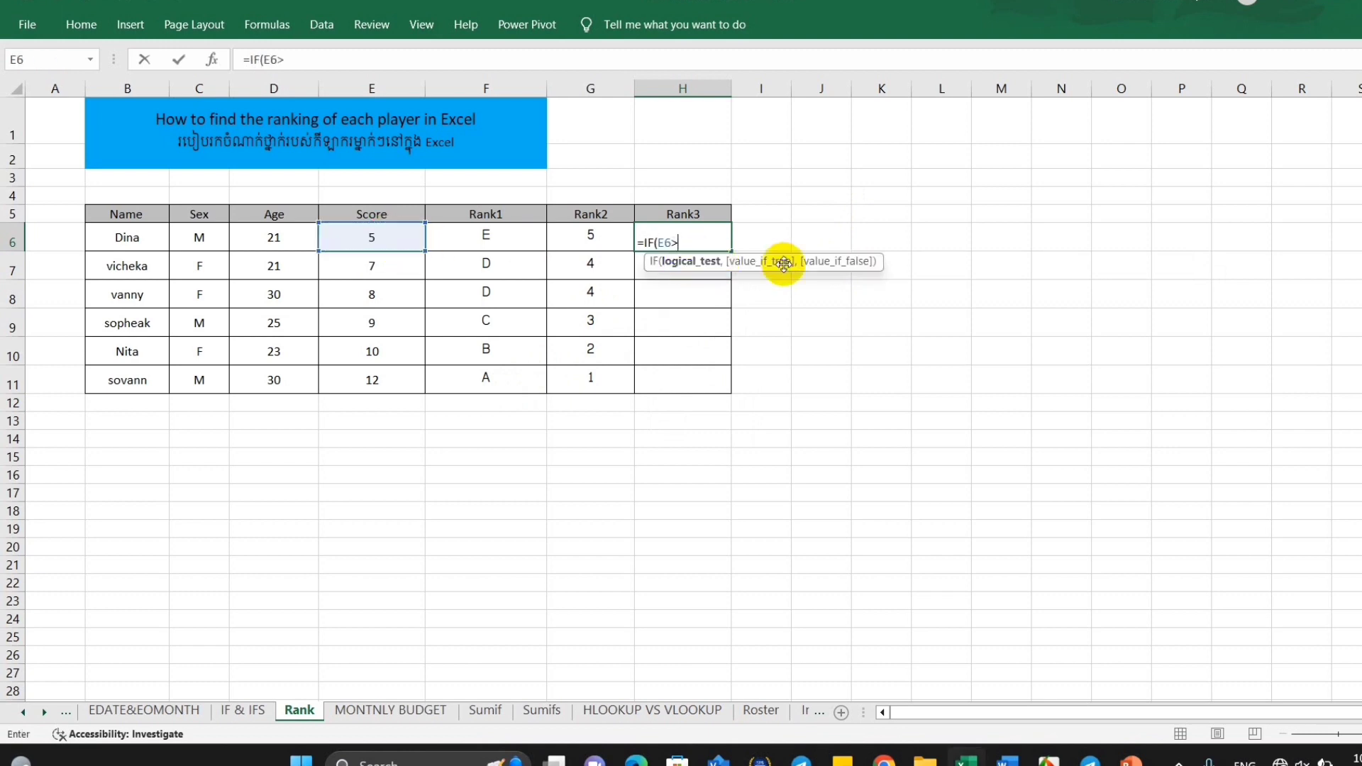
pyautogui.write('=')
pyautogui.write('12')
pyautogui.write('<')
pyautogui.press('BackSpace')
pyautogui.write(',')
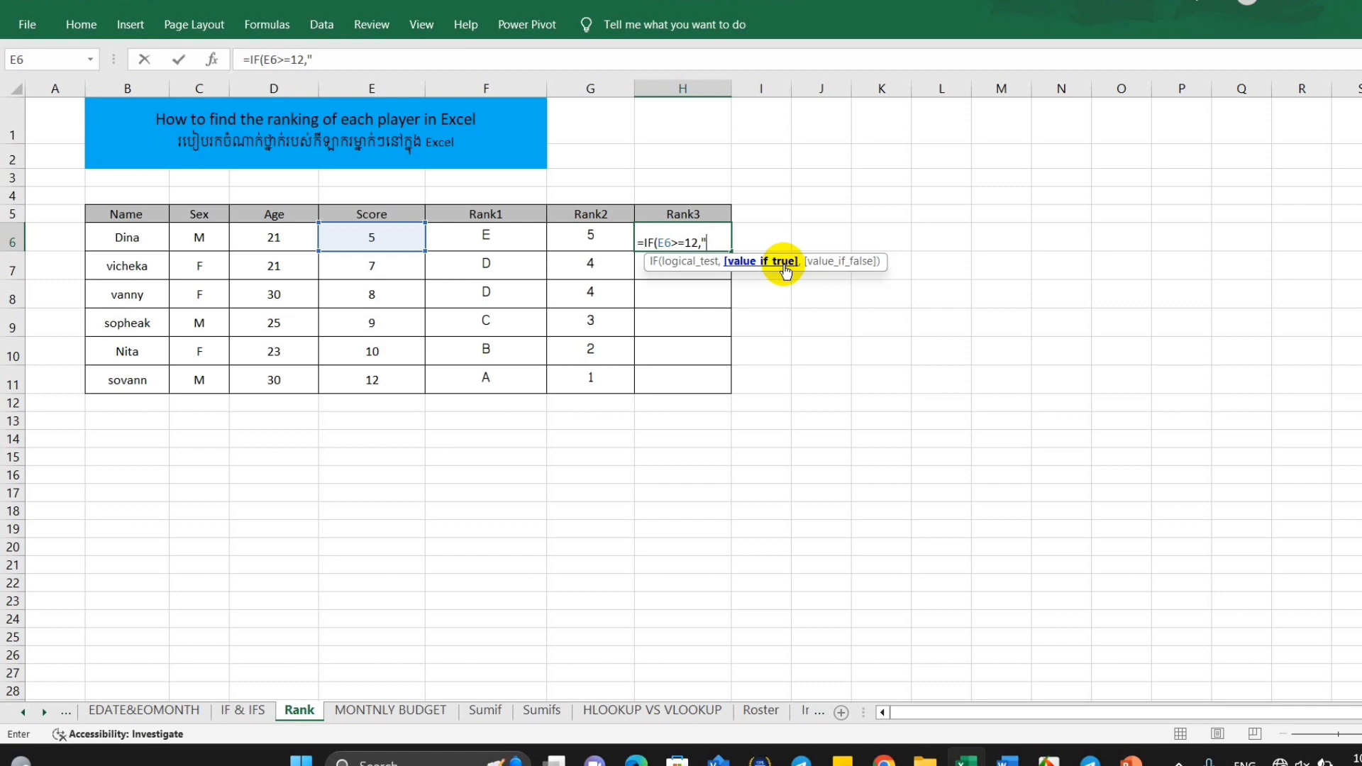
pyautogui.write('ល្អ')
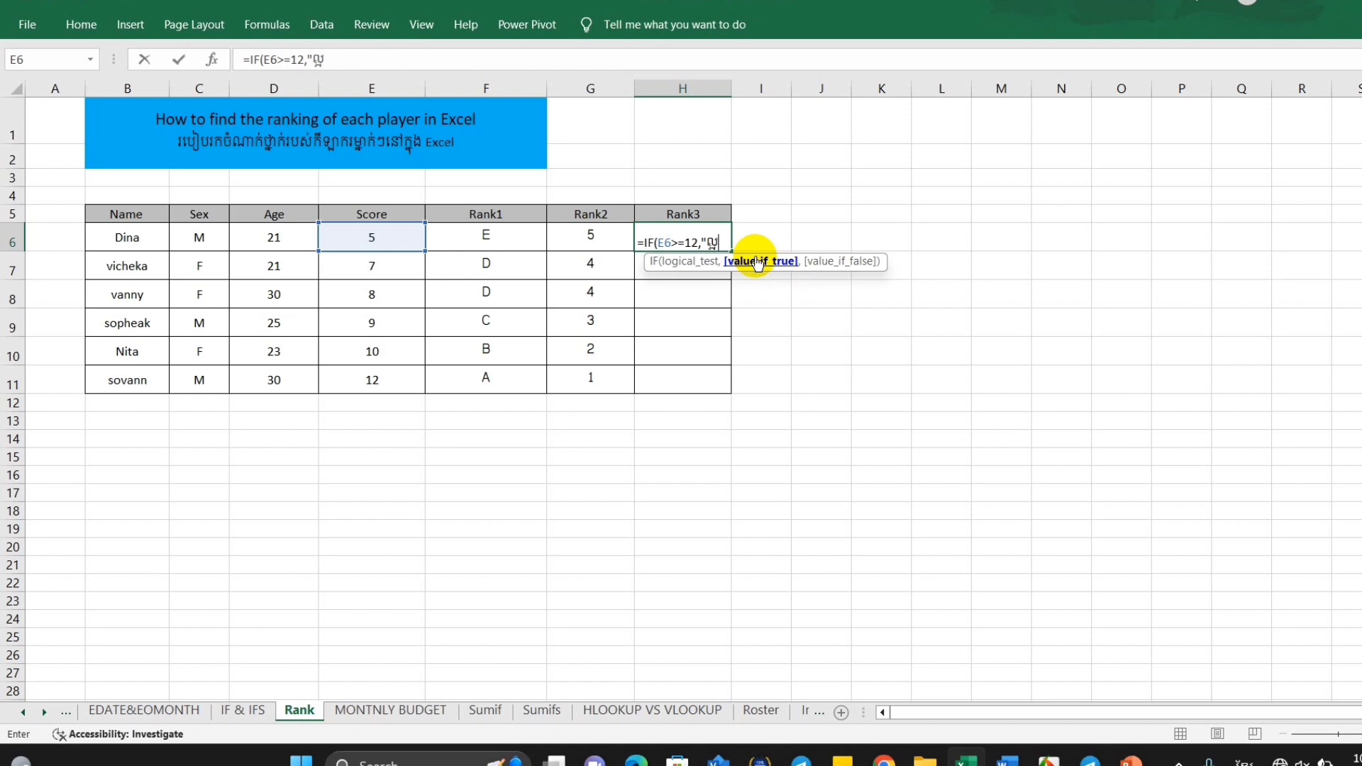
pyautogui.write('ណាស់')
pyautogui.click(754, 239)
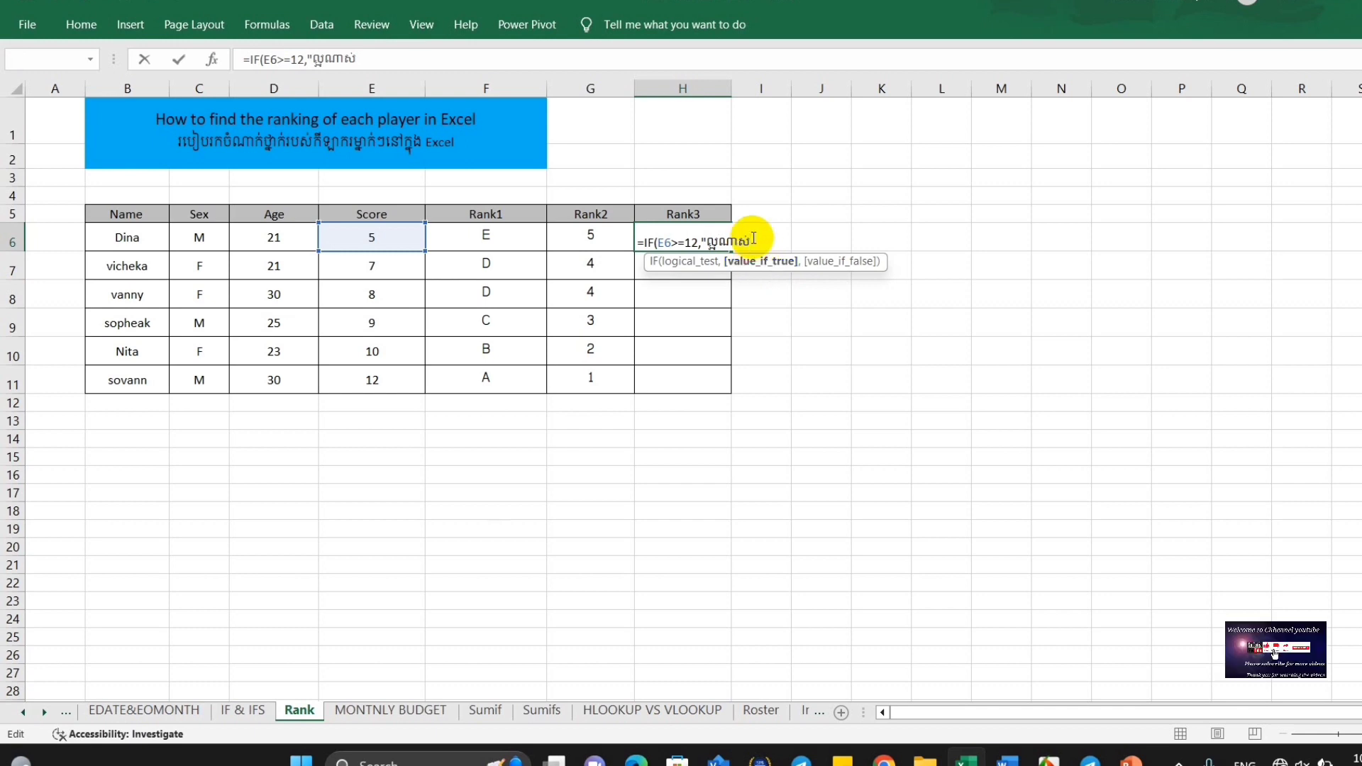
pyautogui.write('"')
pyautogui.write(',')
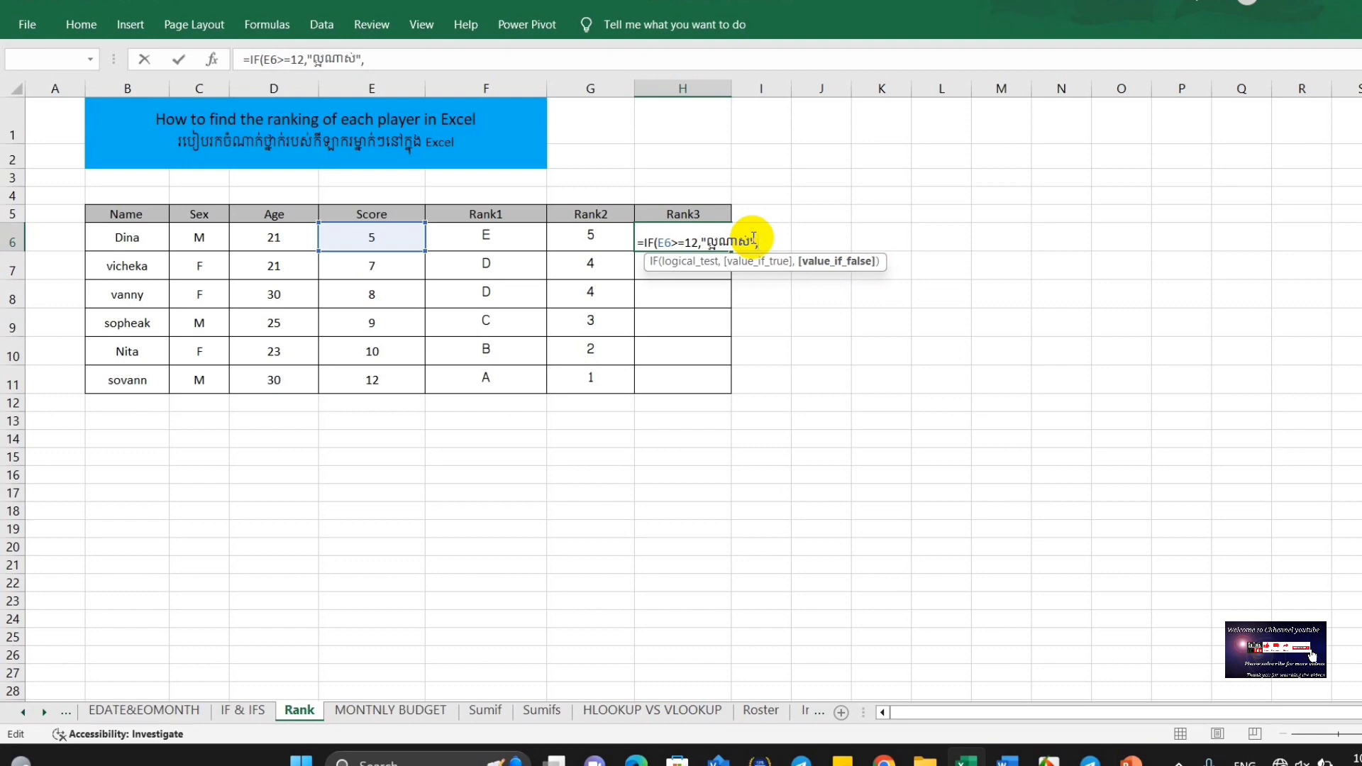
pyautogui.write('if')
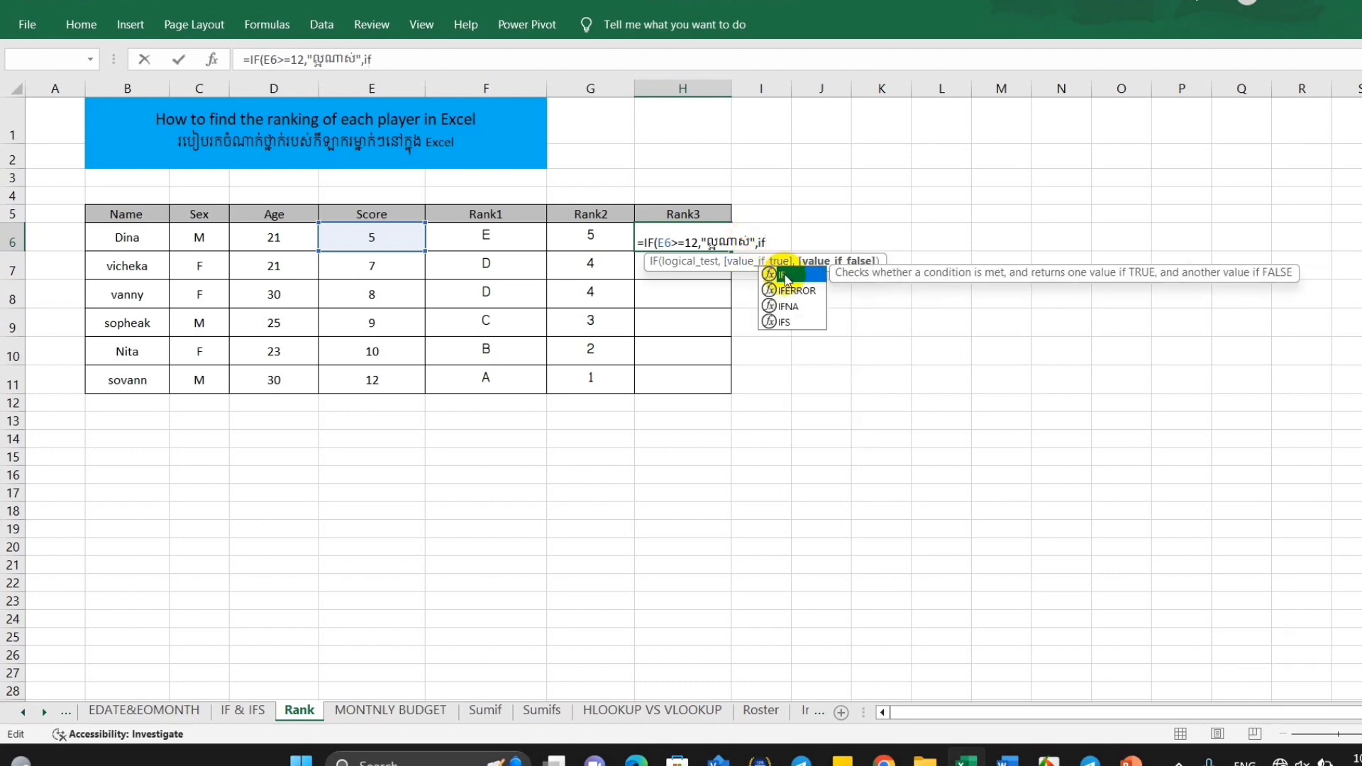
# Nest a second IF returning "ល្អ" for E6>=9, removing stray characters afterwards.
pyautogui.doubleClick(785, 274)
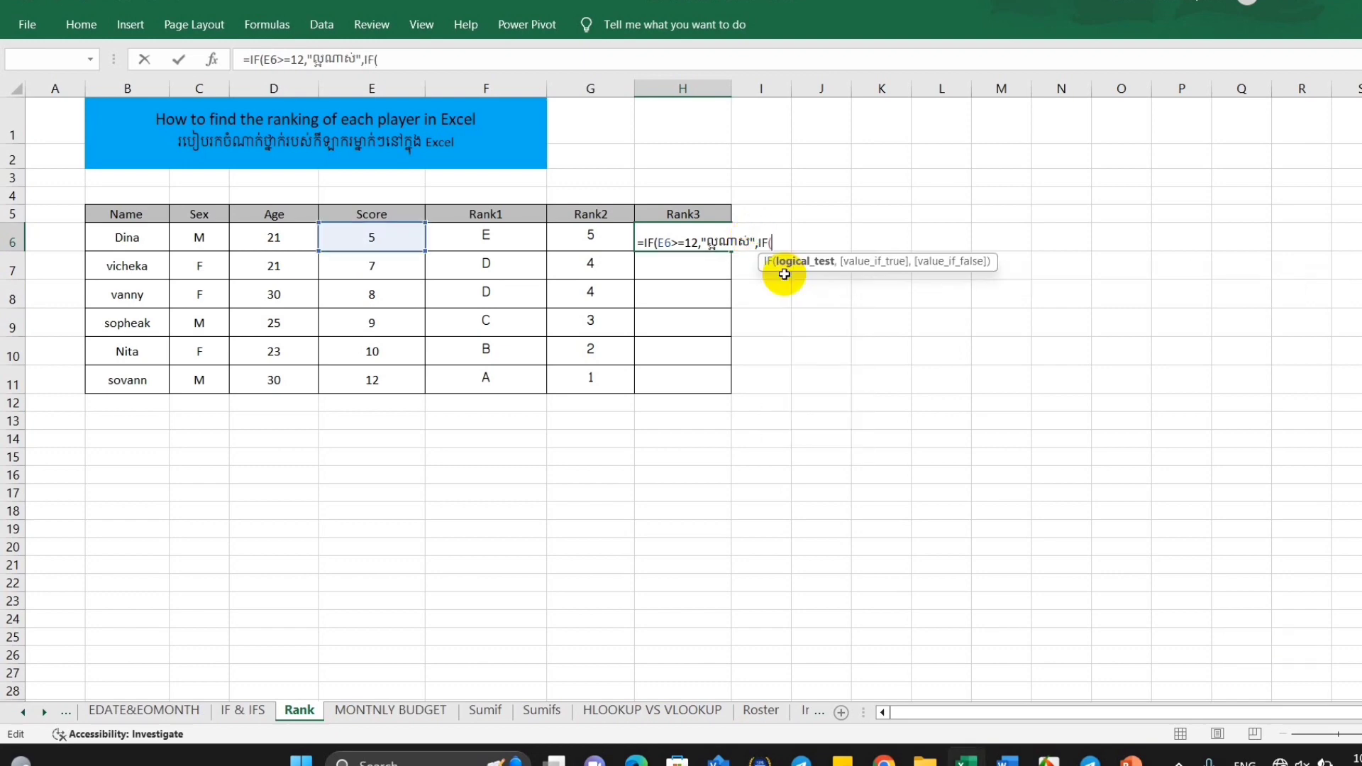
pyautogui.click(380, 232)
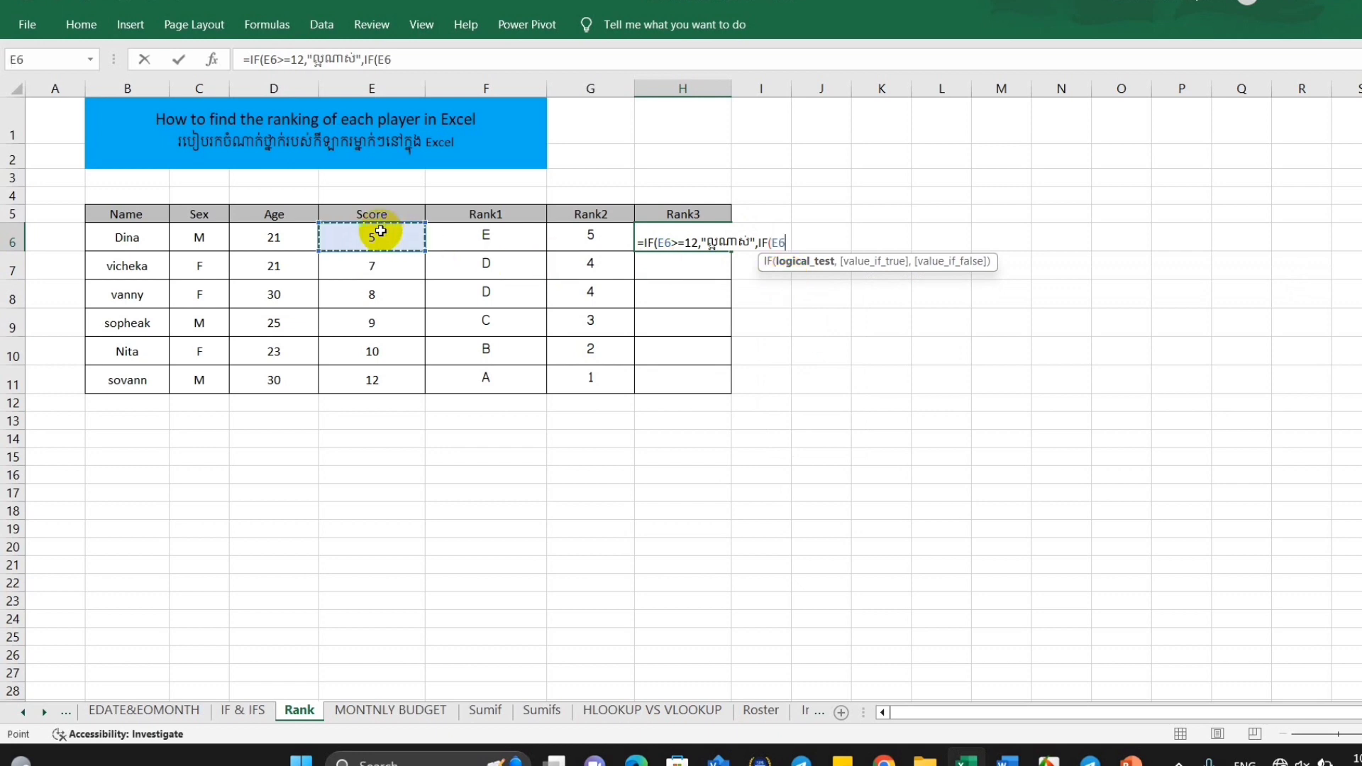
pyautogui.write('>=9')
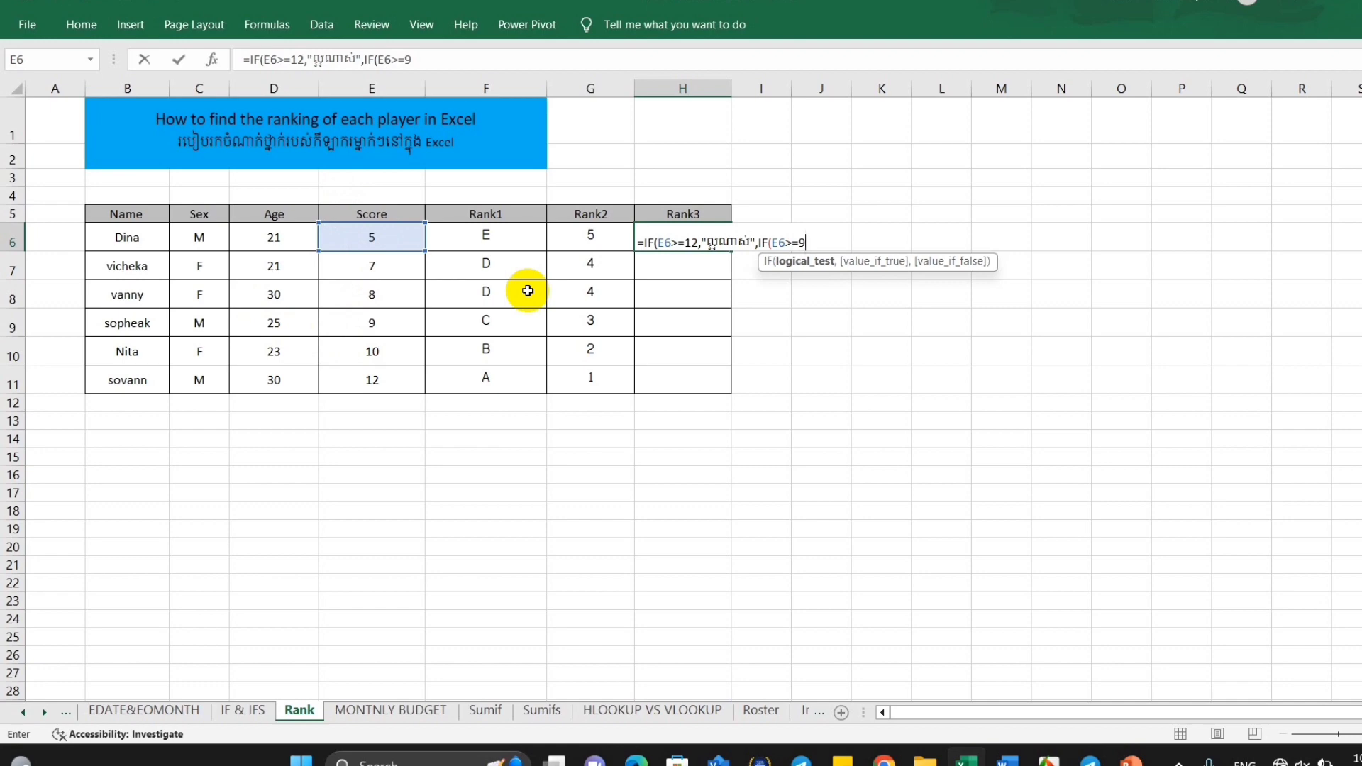
pyautogui.write(',')
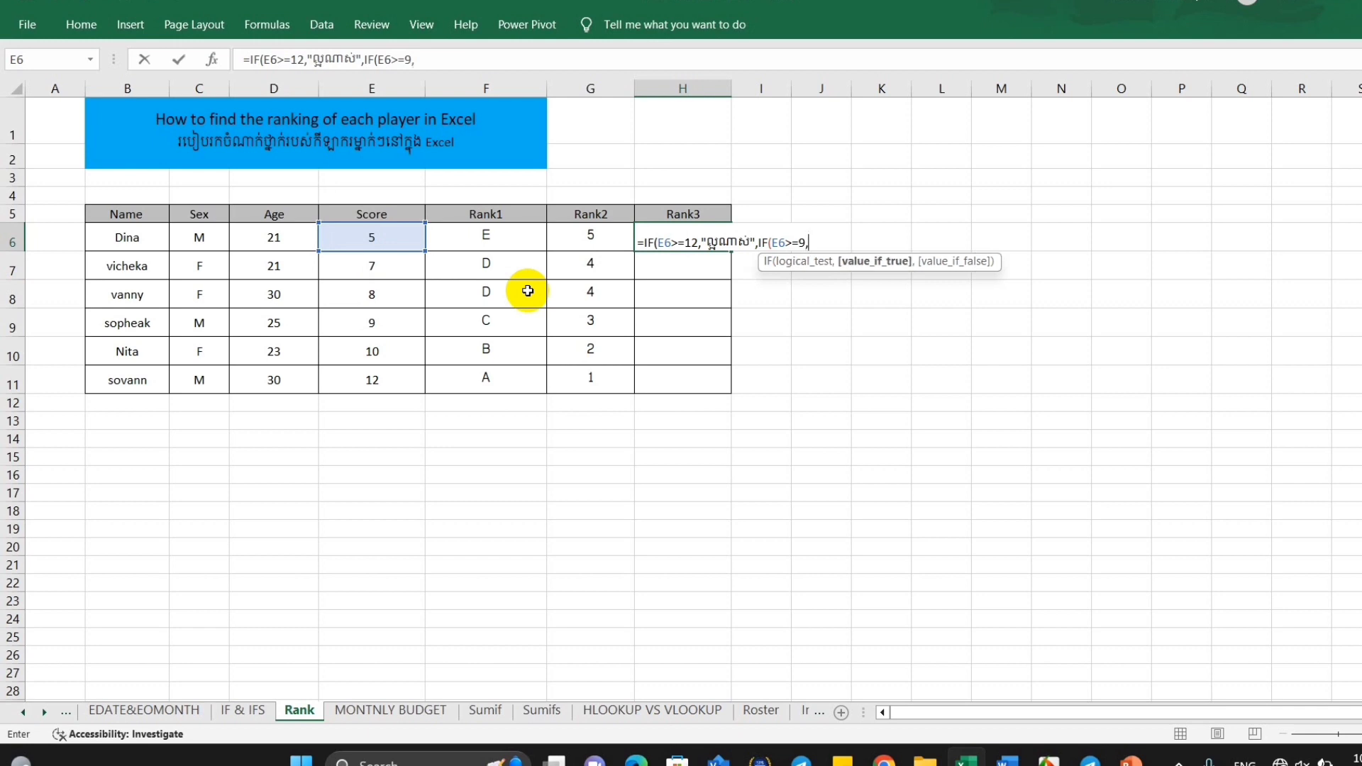
pyautogui.write('"ល')
pyautogui.write('"')
pyautogui.write('ល')
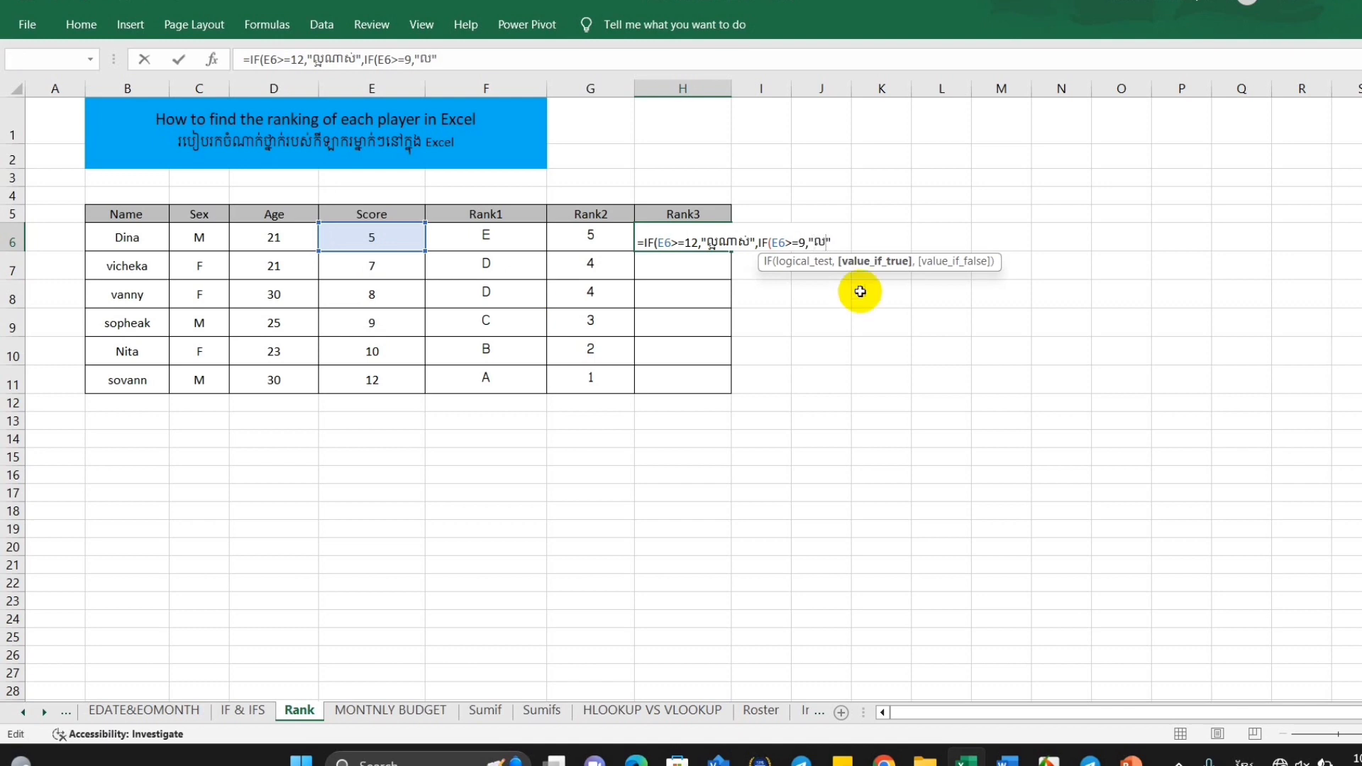
pyautogui.write('្អ')
pyautogui.write(',')
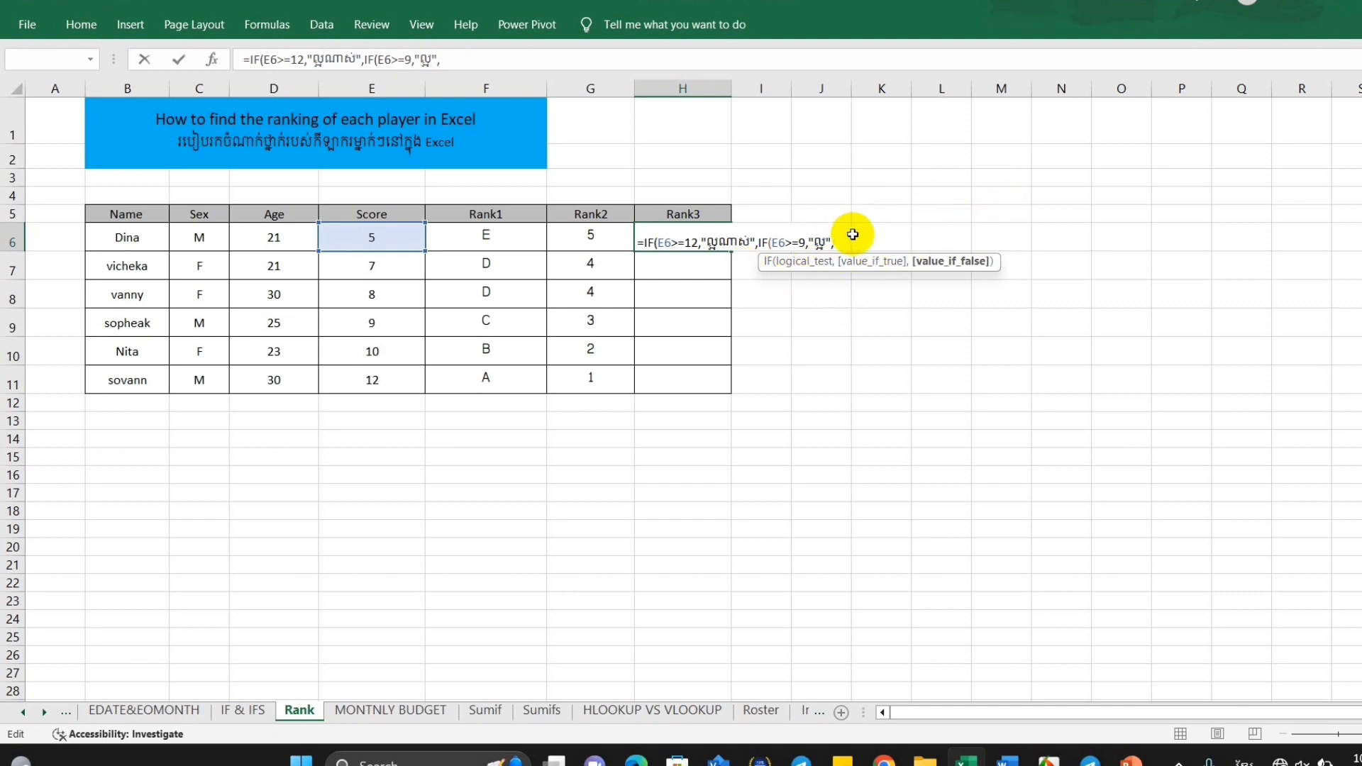
pyautogui.click(371, 239)
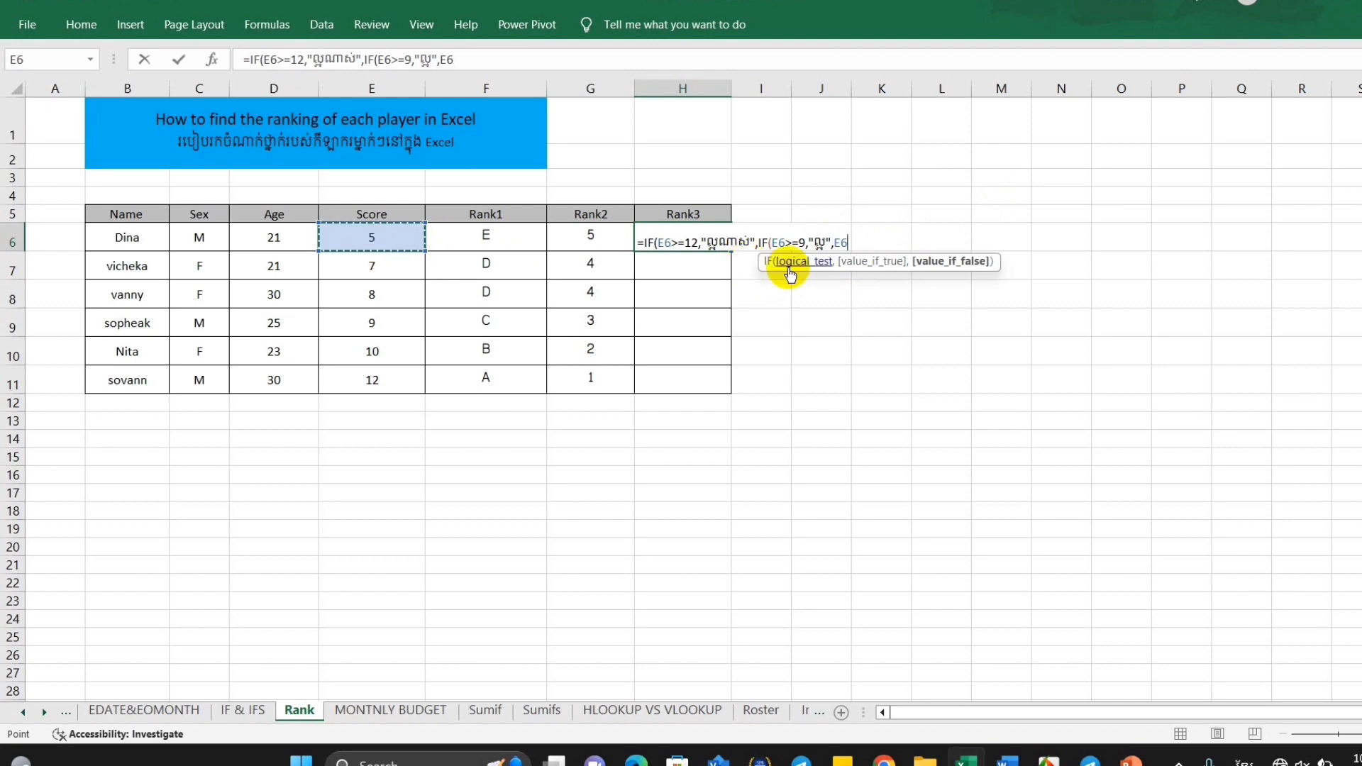
pyautogui.press('BackSpace')
pyautogui.press('BackSpace')
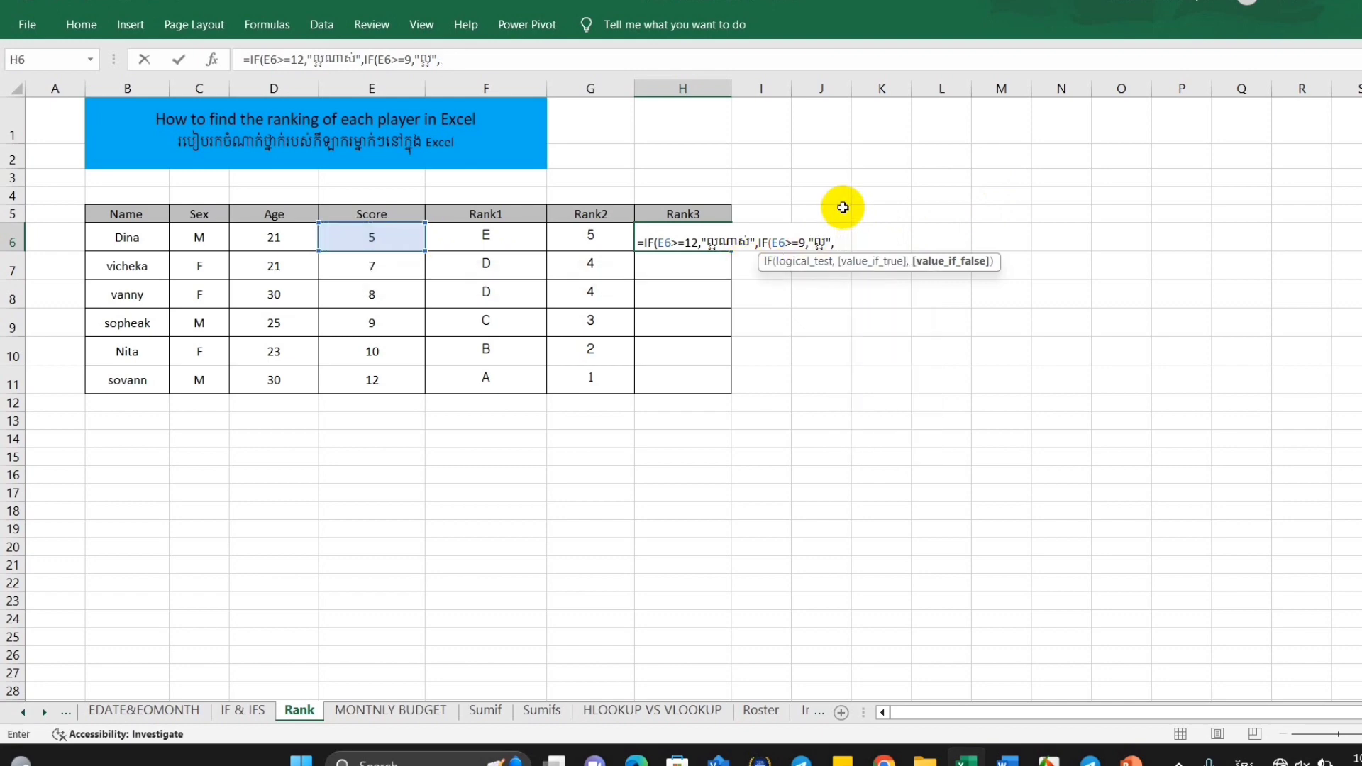
pyautogui.write('ិថ')
pyautogui.press('BackSpace')
pyautogui.press('BackSpace')
pyautogui.write('ig')
pyautogui.press('BackSpace')
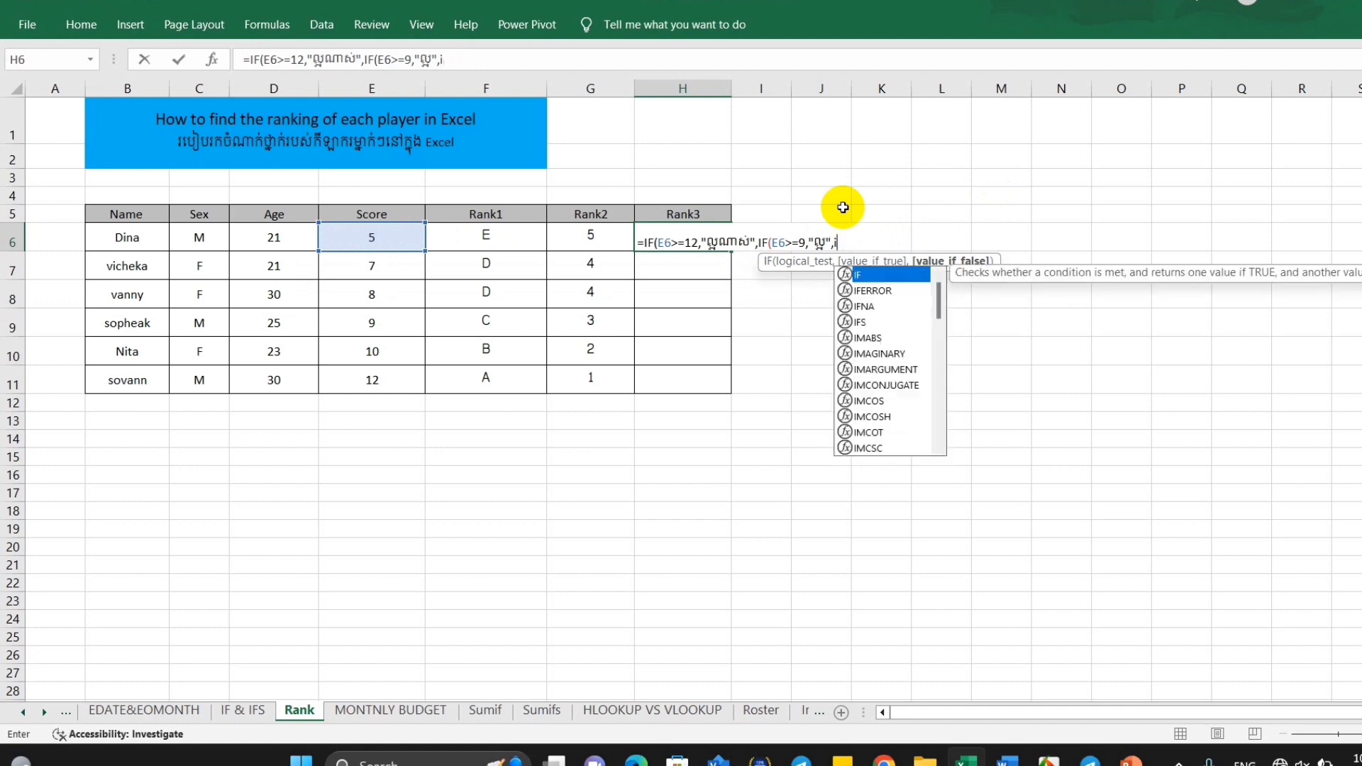
# Nest a third IF testing E6>7 with its own Khmer label as the result.
pyautogui.doubleClick(866, 274)
pyautogui.click(405, 244)
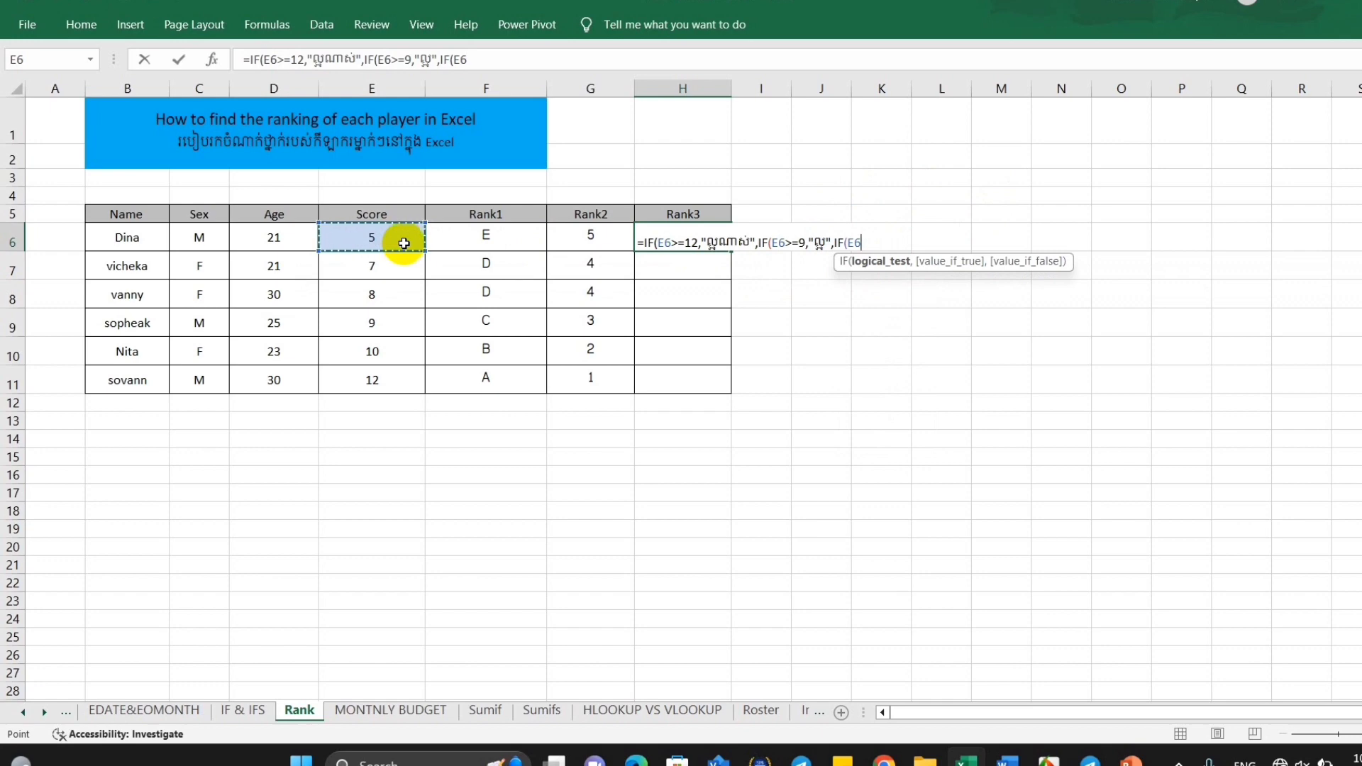
pyautogui.write('>=')
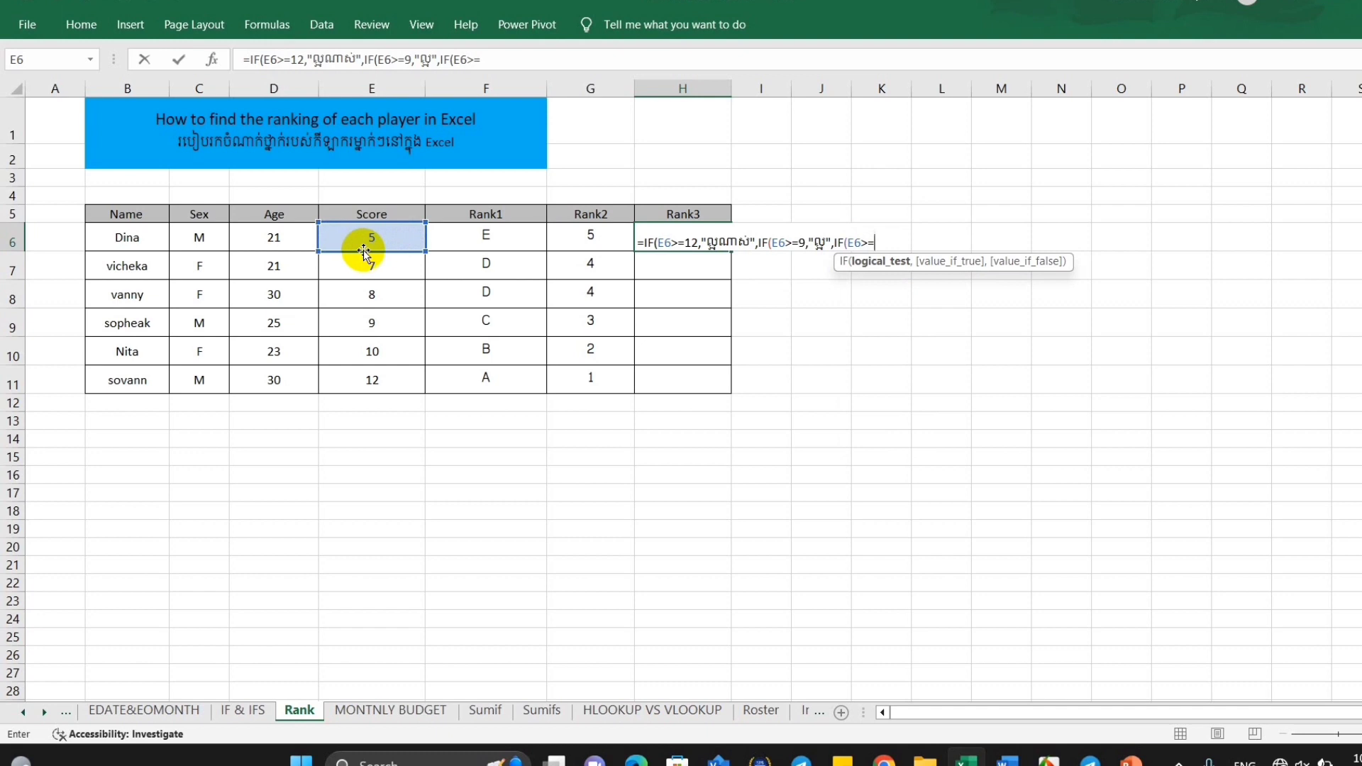
pyautogui.write('7')
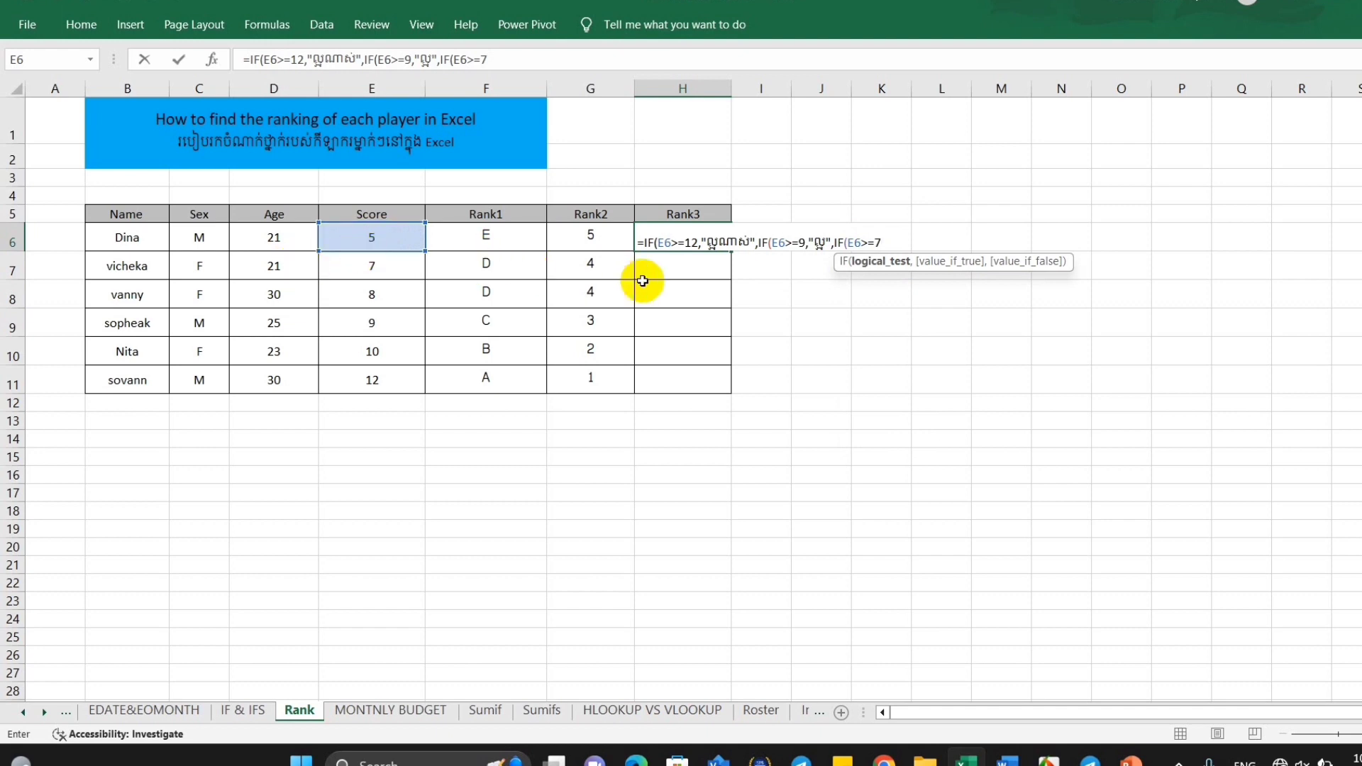
pyautogui.write(',')
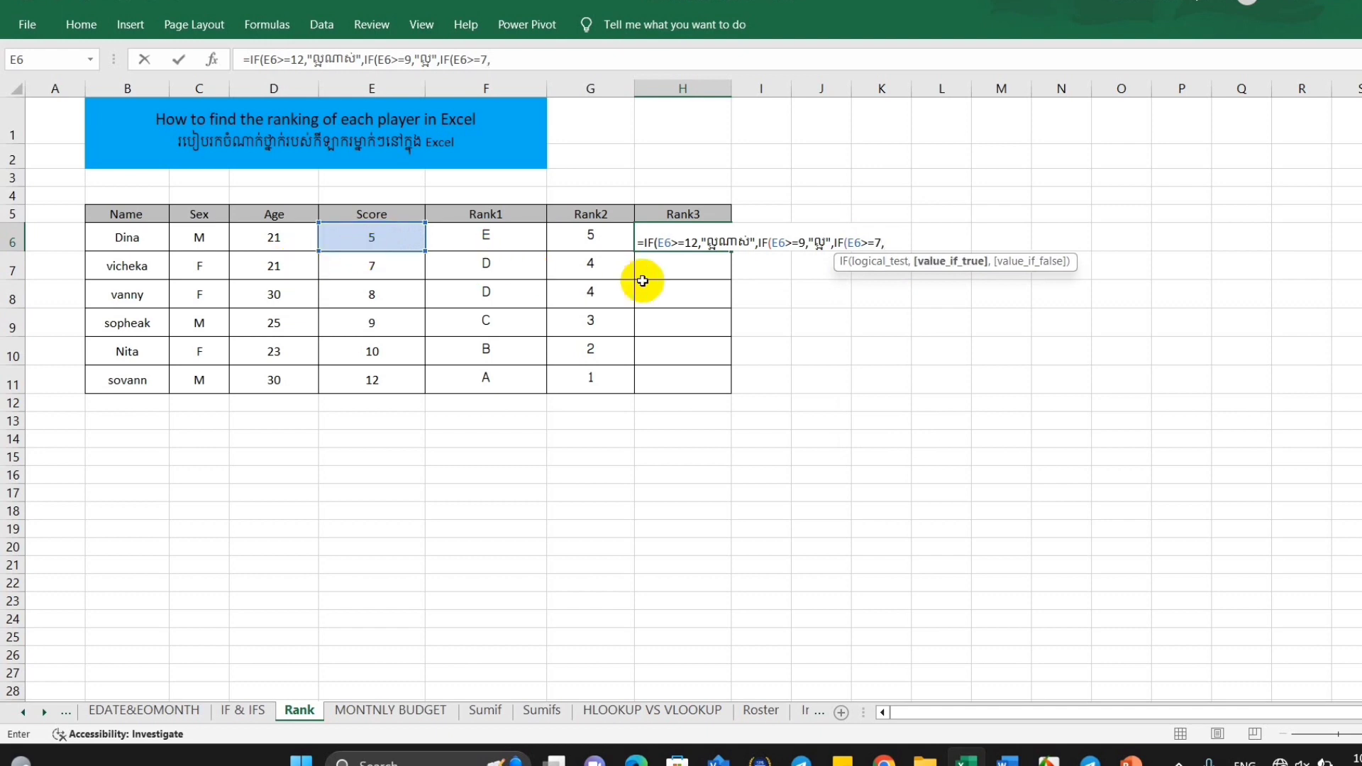
pyautogui.write('"')
pyautogui.write('ប')
pyautogui.write('ង')
pyautogui.write('្គួរ')
pyautogui.hotkey('alt', 'shift')
pyautogui.write('"')
pyautogui.write('ុ')
pyautogui.press('BackSpace')
pyautogui.write(',')
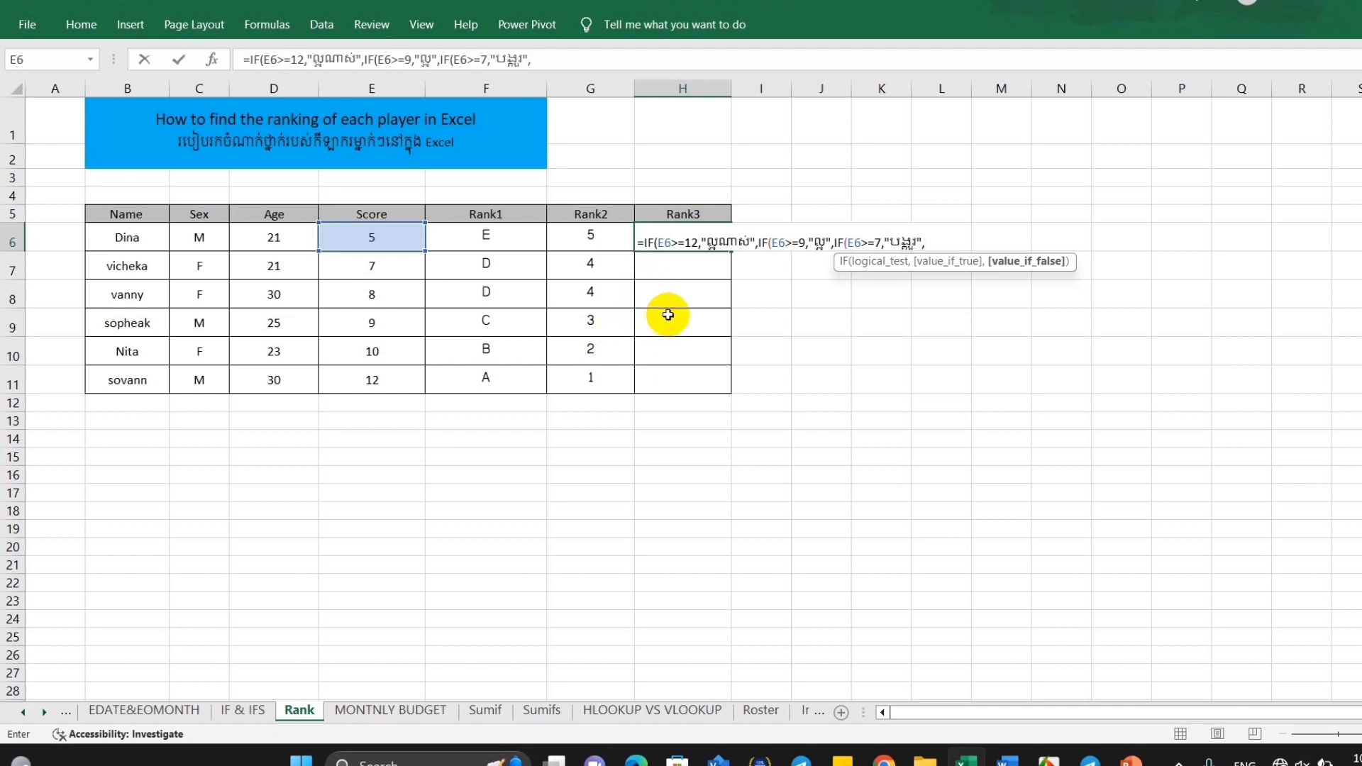
# Change the third test's threshold from 7 to 8.
pyautogui.click(881, 243)
pyautogui.press('BackSpace')
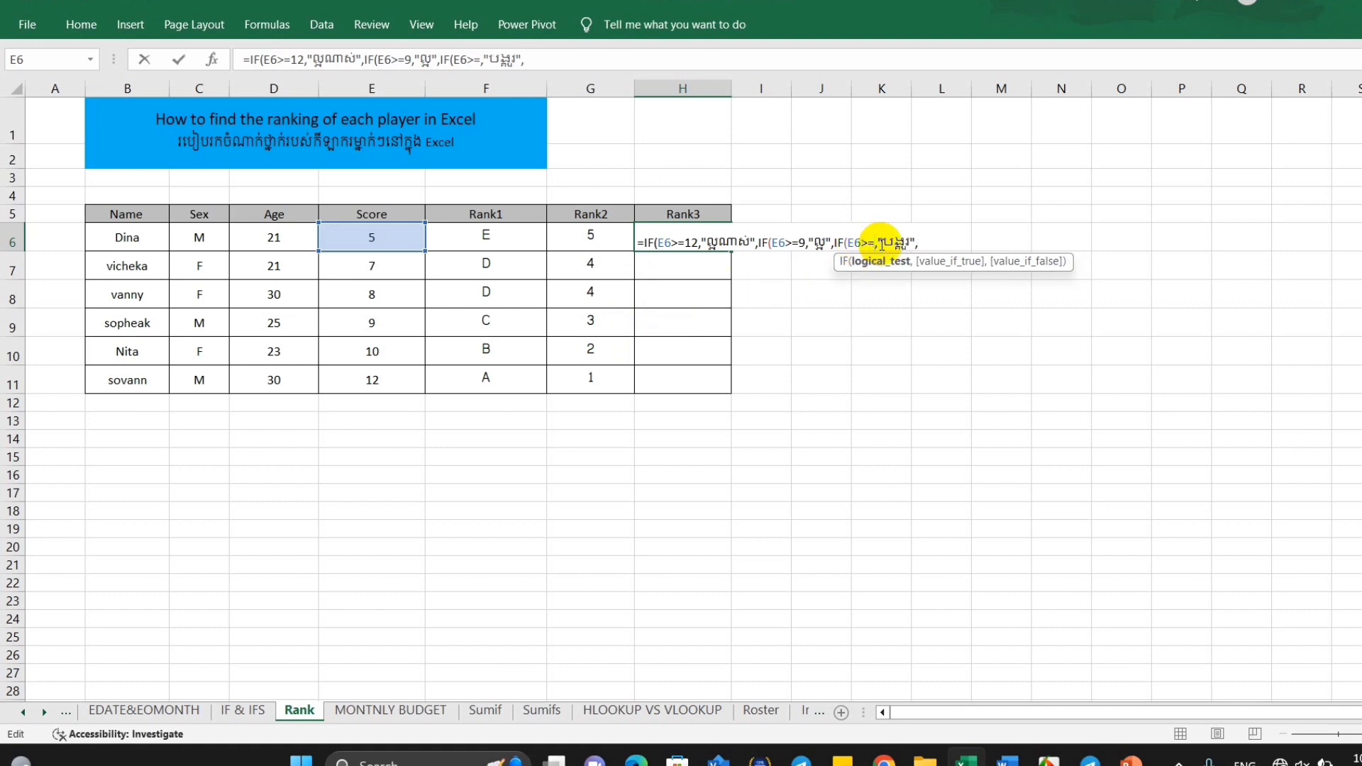
pyautogui.write('8')
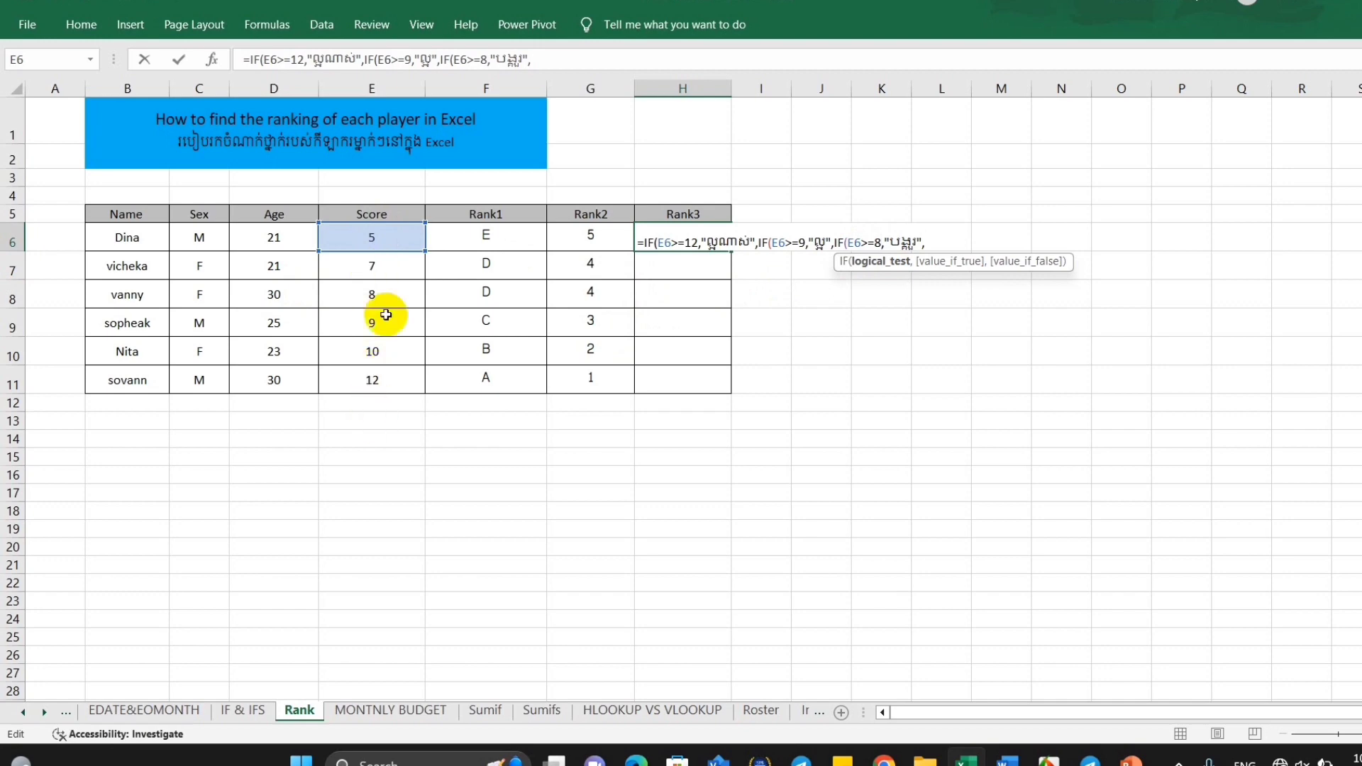
pyautogui.click(925, 245)
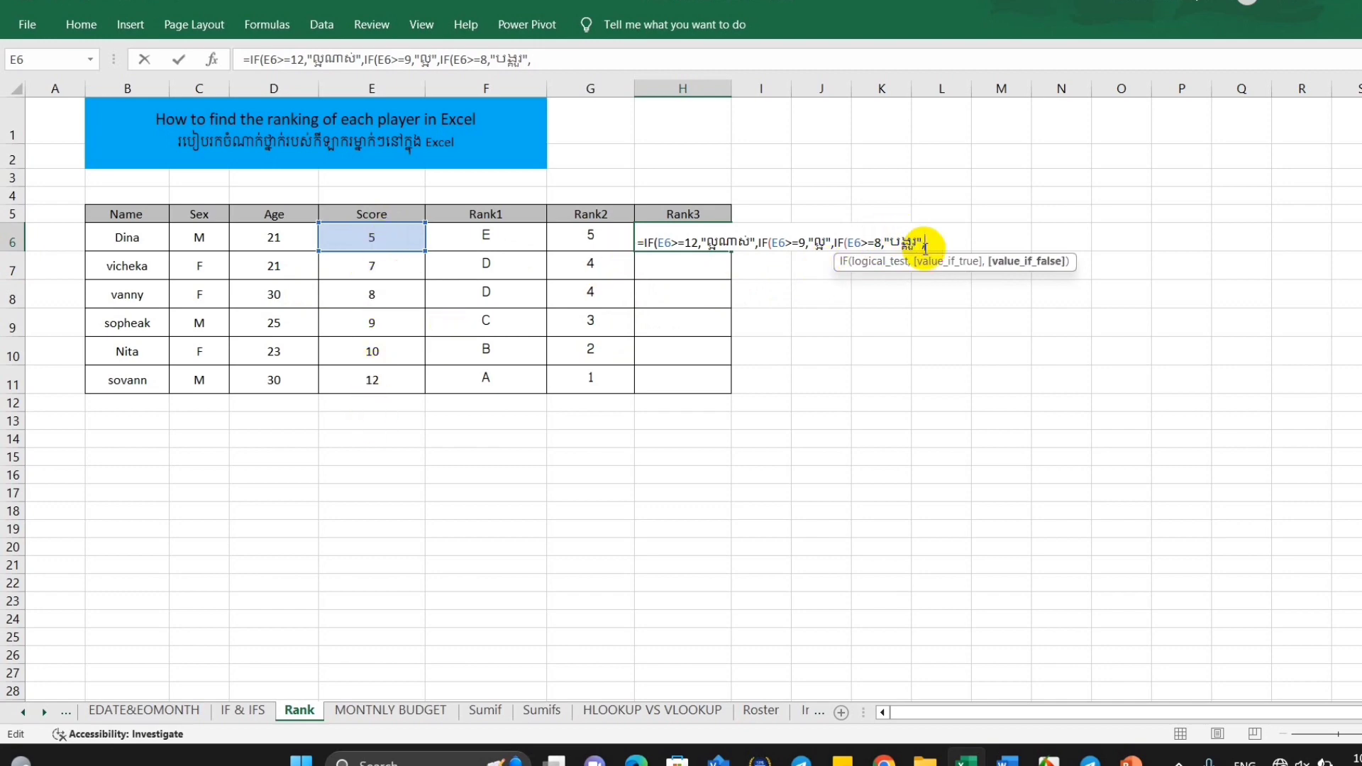
# Add a nested IF that returns "មធ្យម" when E6 is at least 7.
pyautogui.write('if')
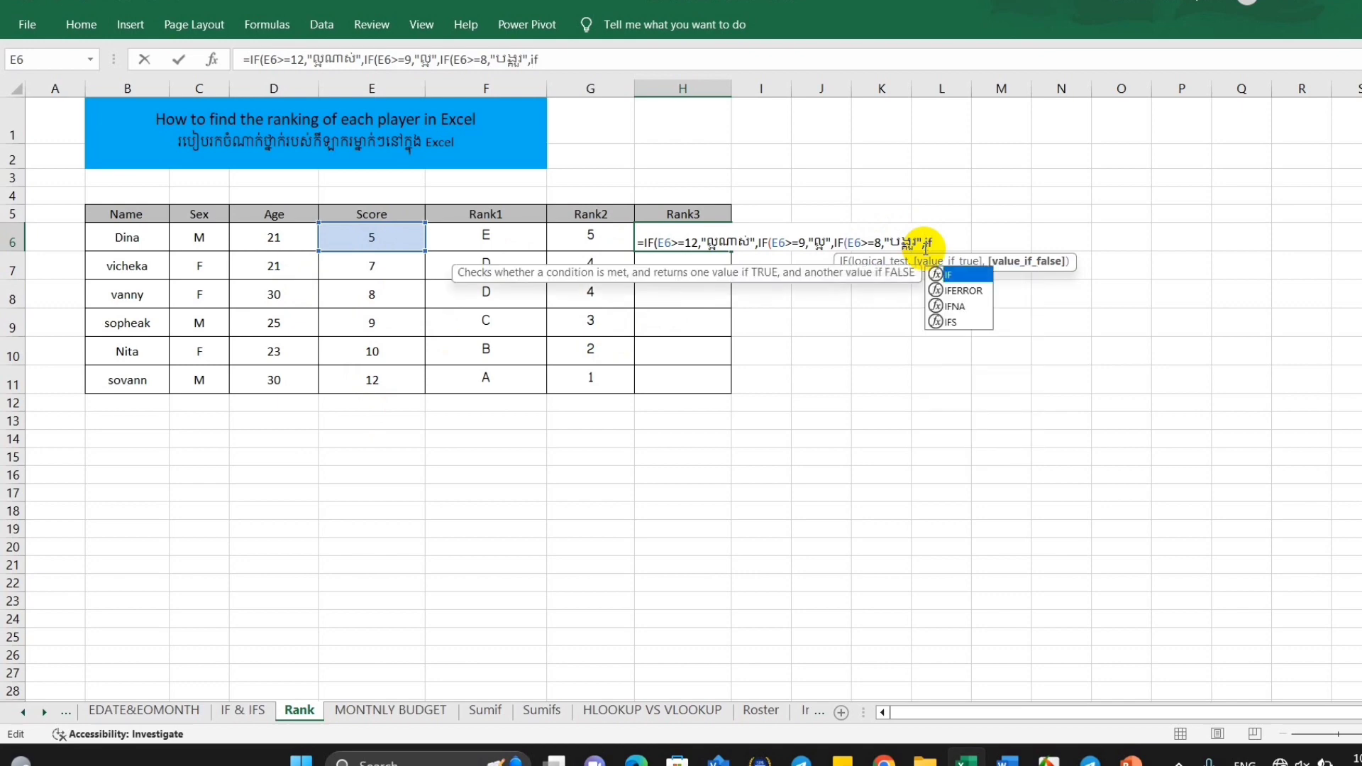
pyautogui.doubleClick(954, 275)
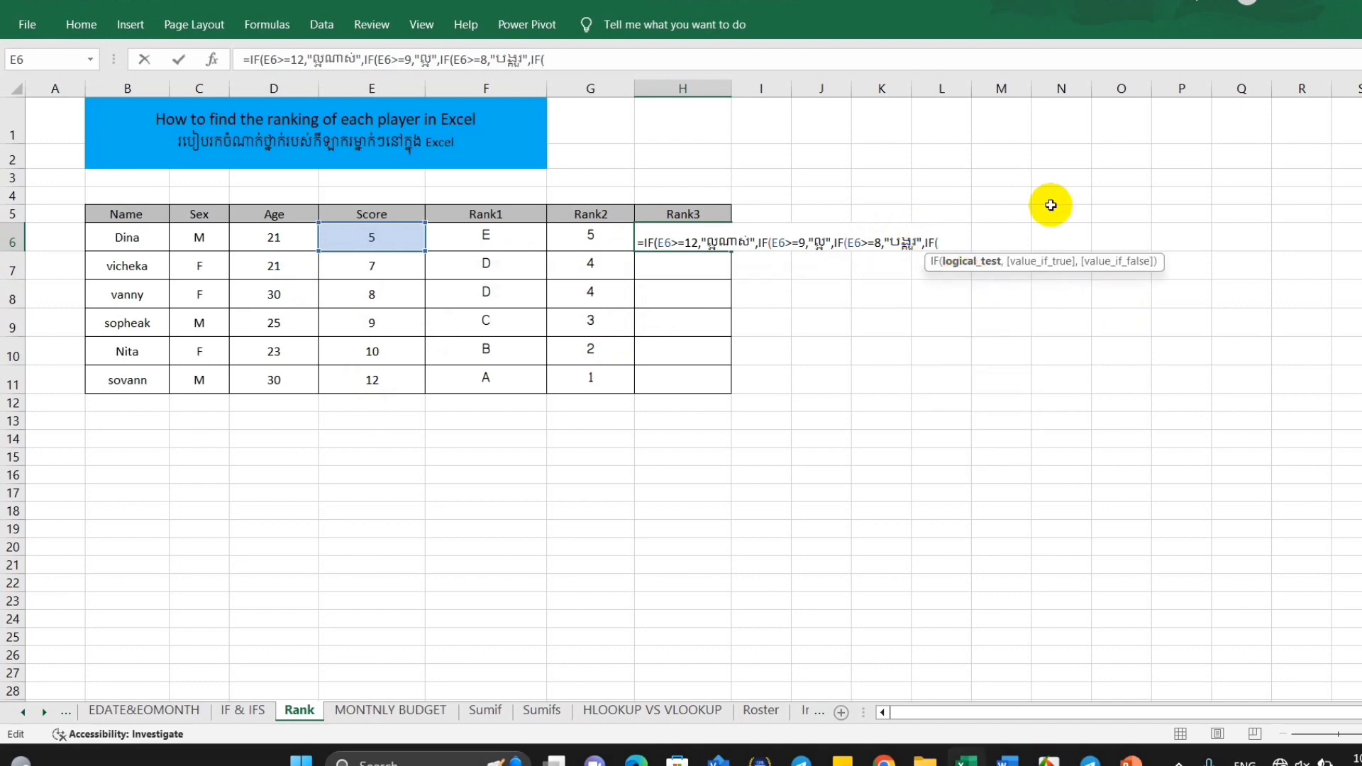
pyautogui.click(354, 241)
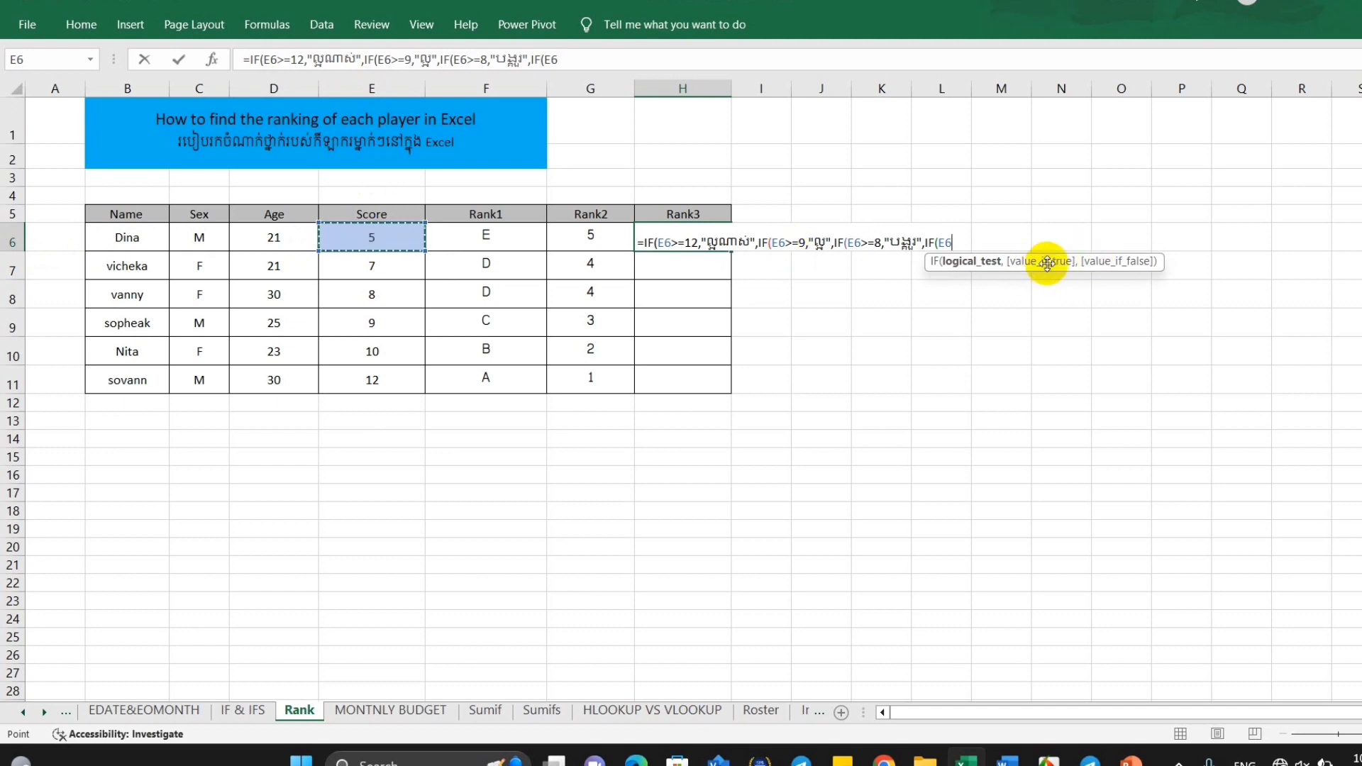
pyautogui.write('>=')
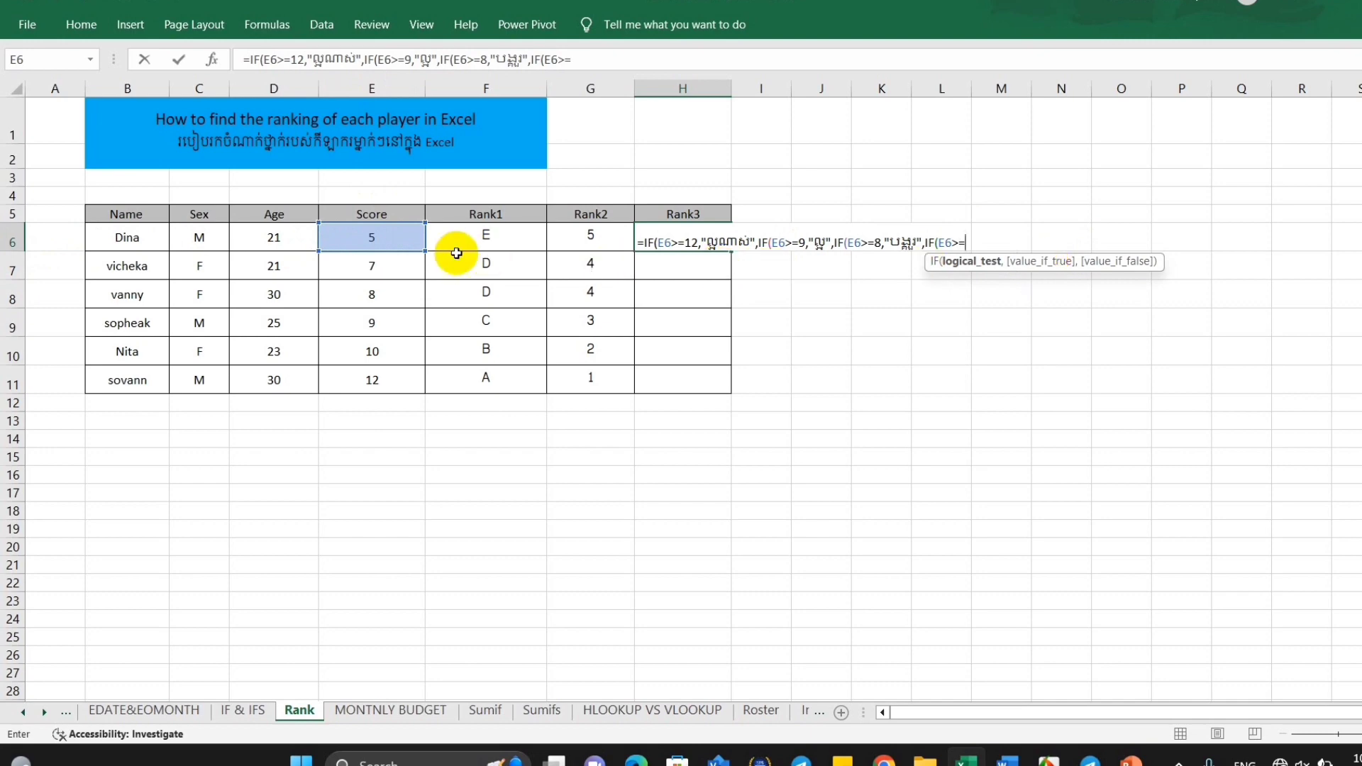
pyautogui.write('7')
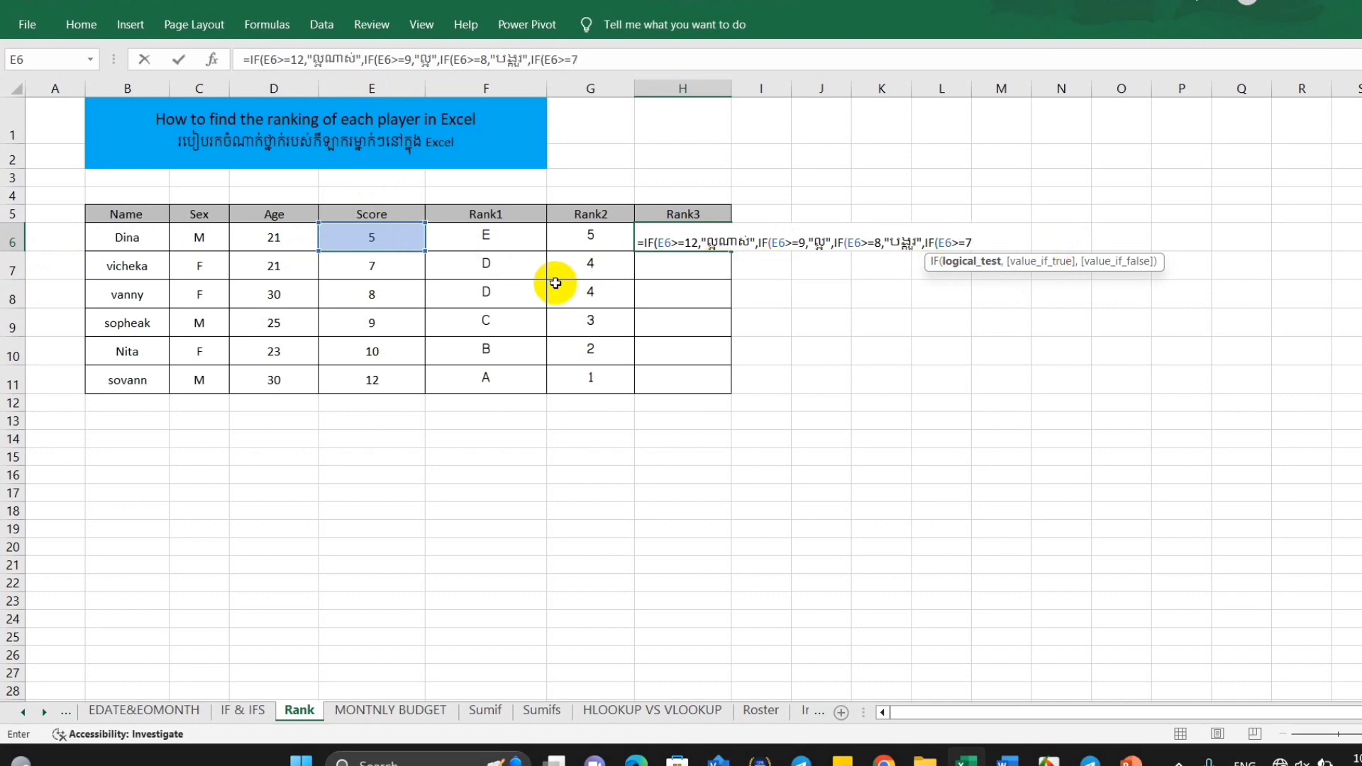
pyautogui.write(',')
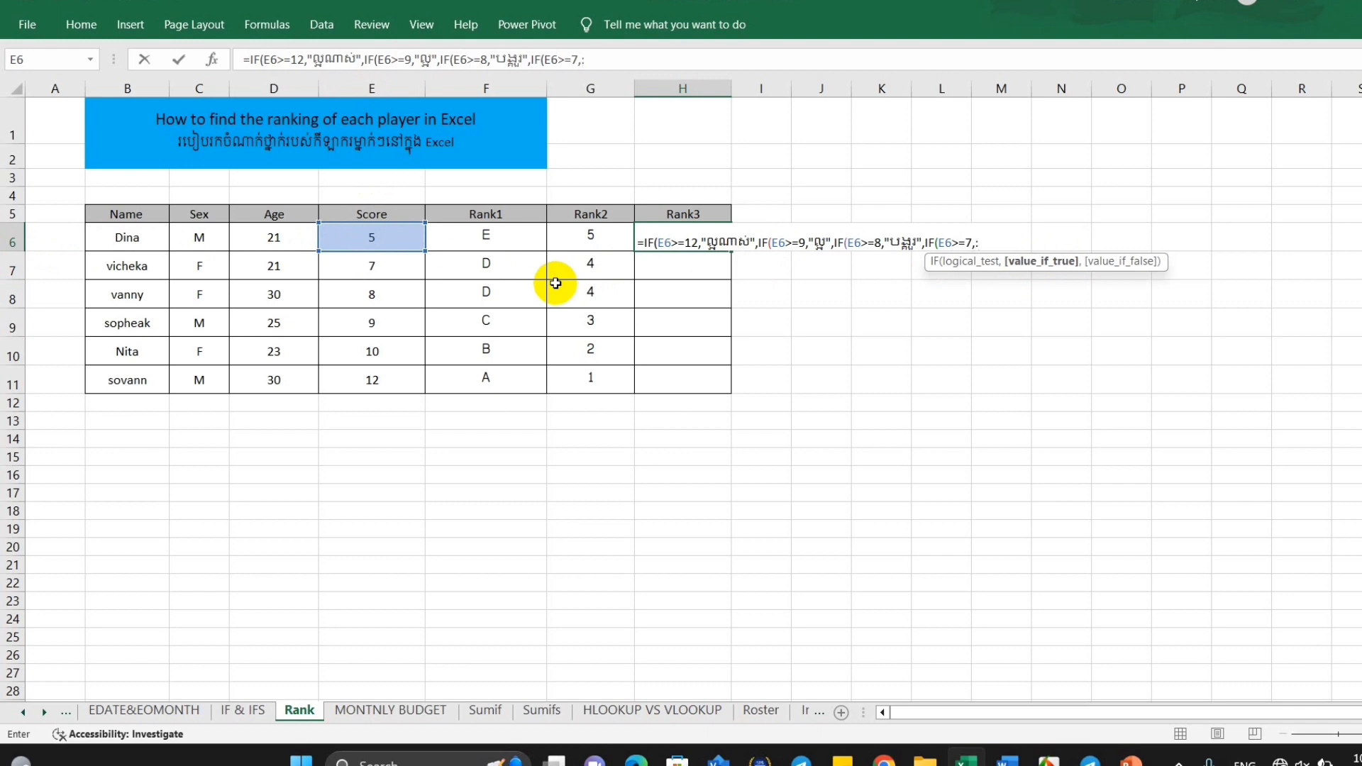
pyautogui.write('"')
pyautogui.write('ម')
pyautogui.write('ធ្យ')
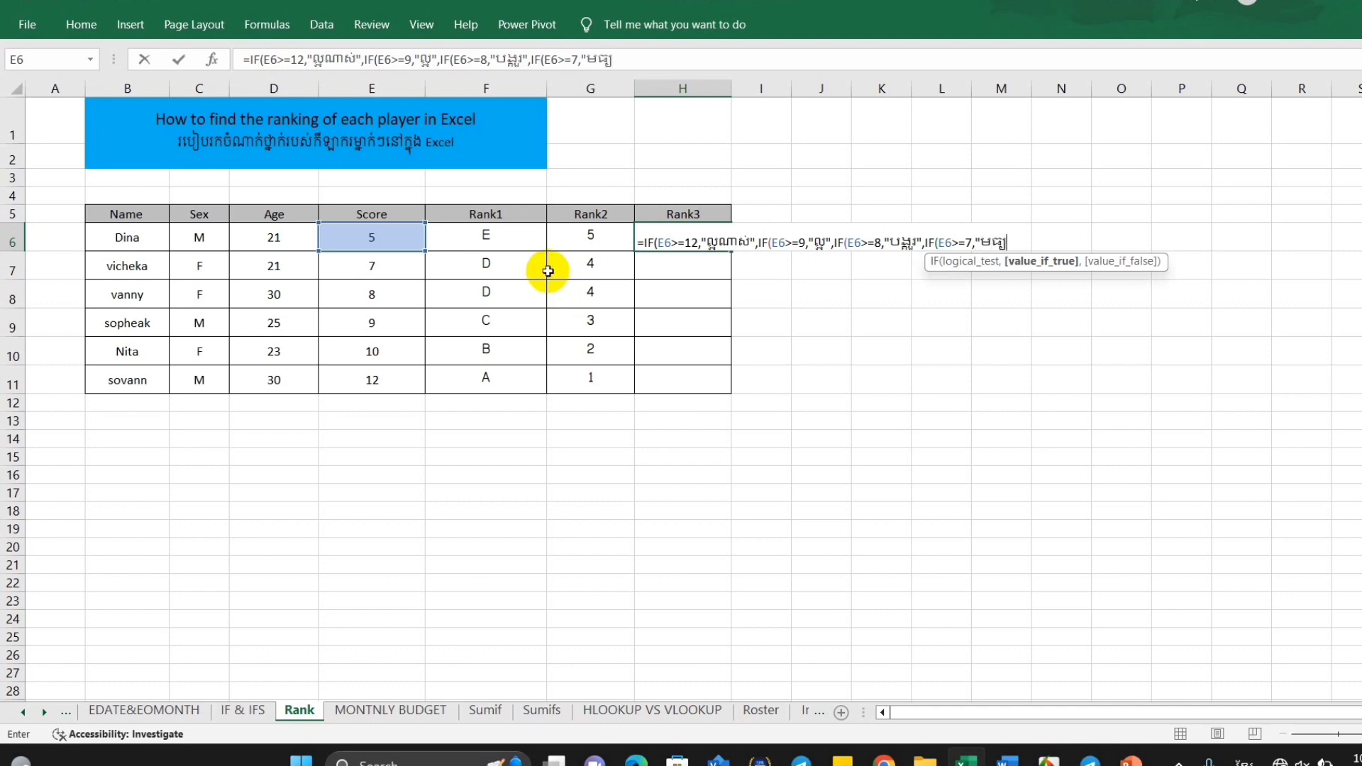
pyautogui.write('ម')
pyautogui.write('"')
# Switch the keyboard back to English, add a comma, and type IF for the fifth condition.
pyautogui.press('alt')
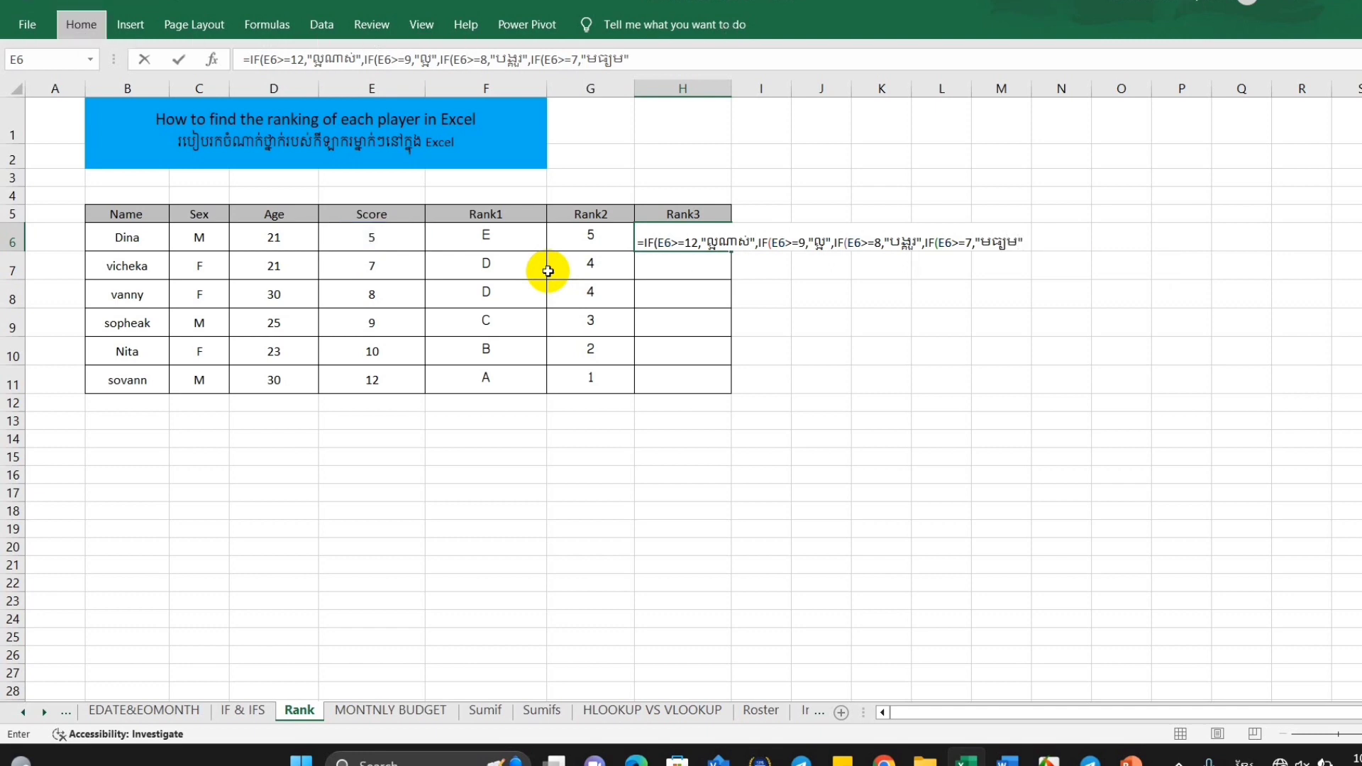
pyautogui.press('m')
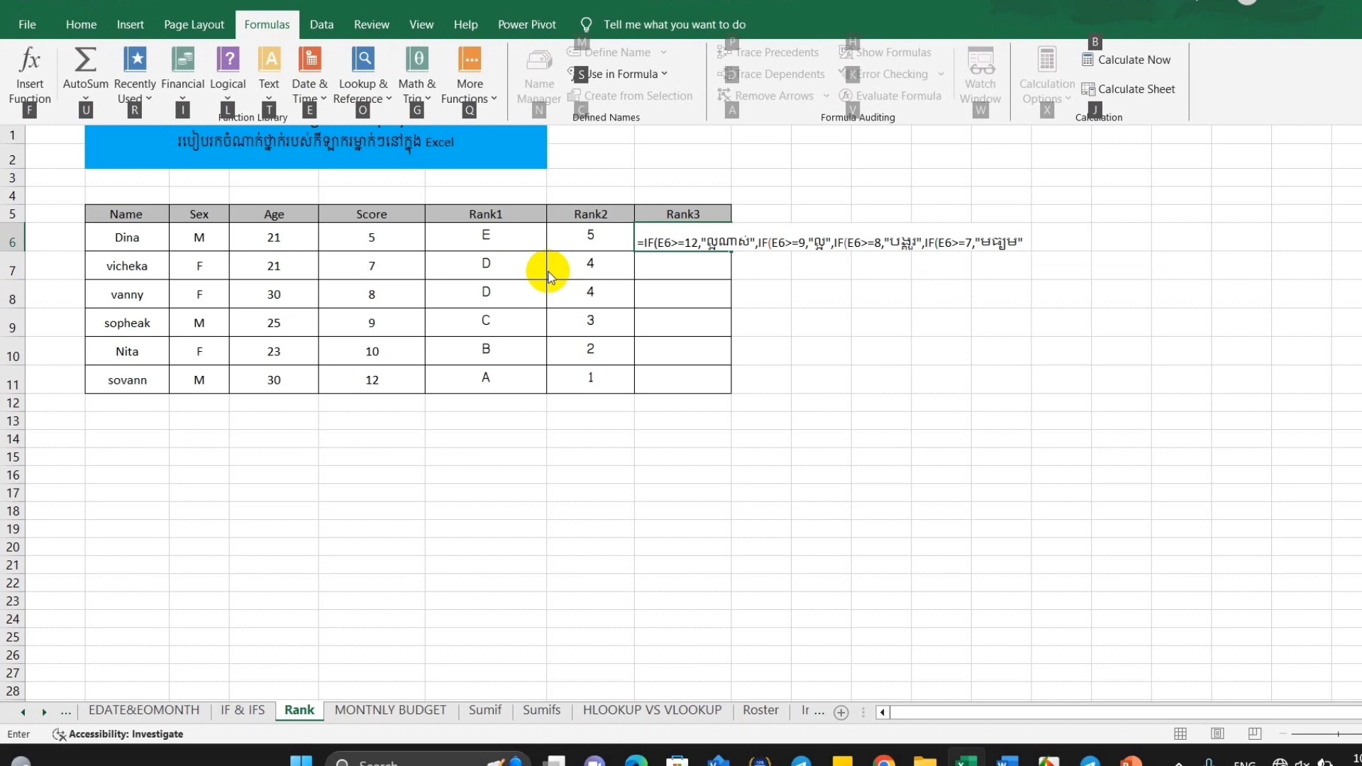
pyautogui.click(1021, 241)
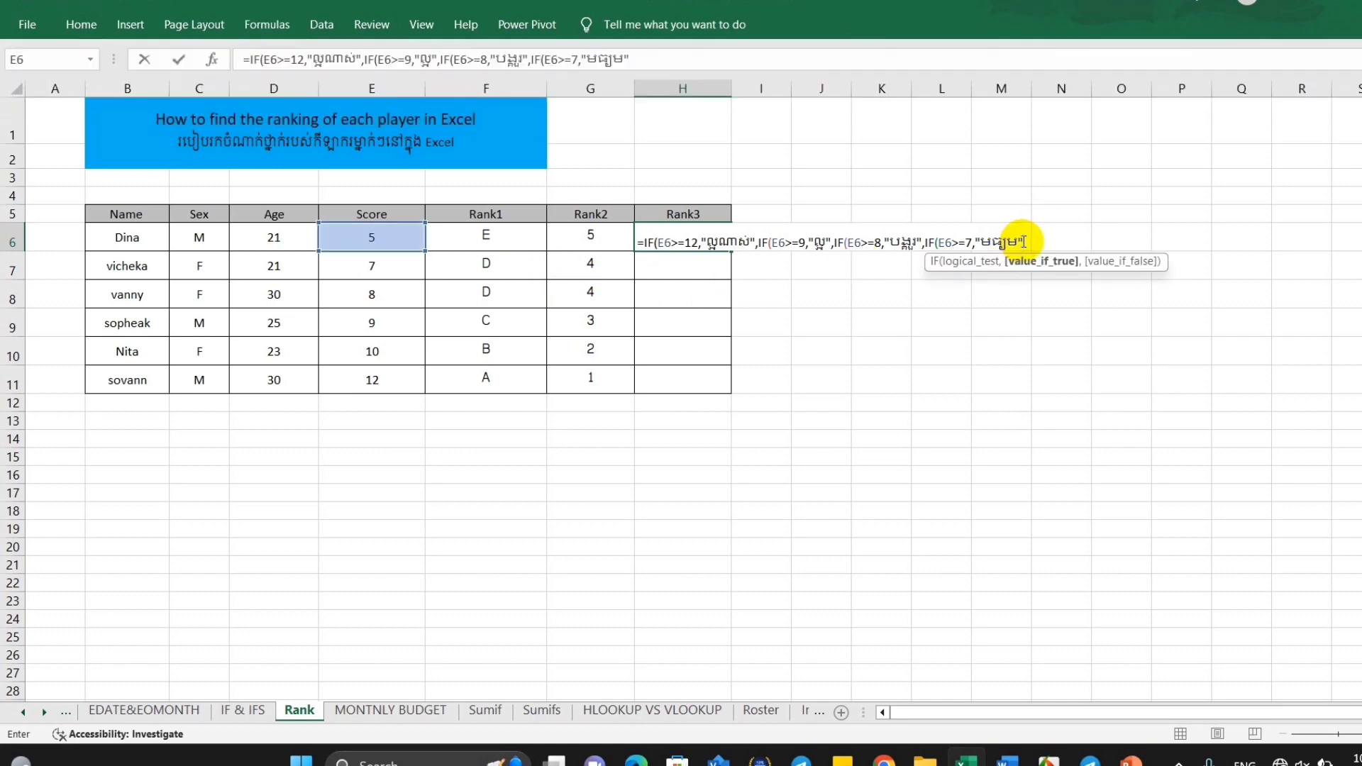
pyautogui.write(',')
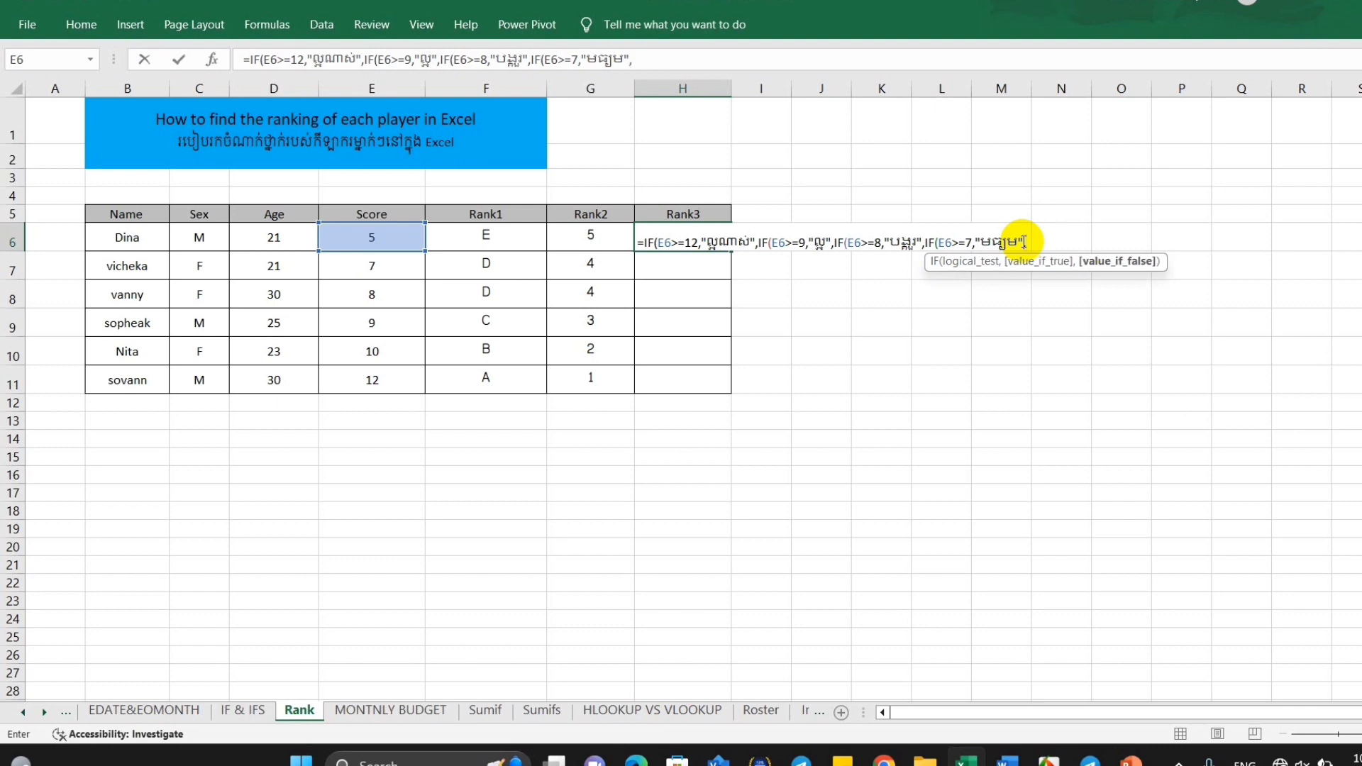
pyautogui.write('if')
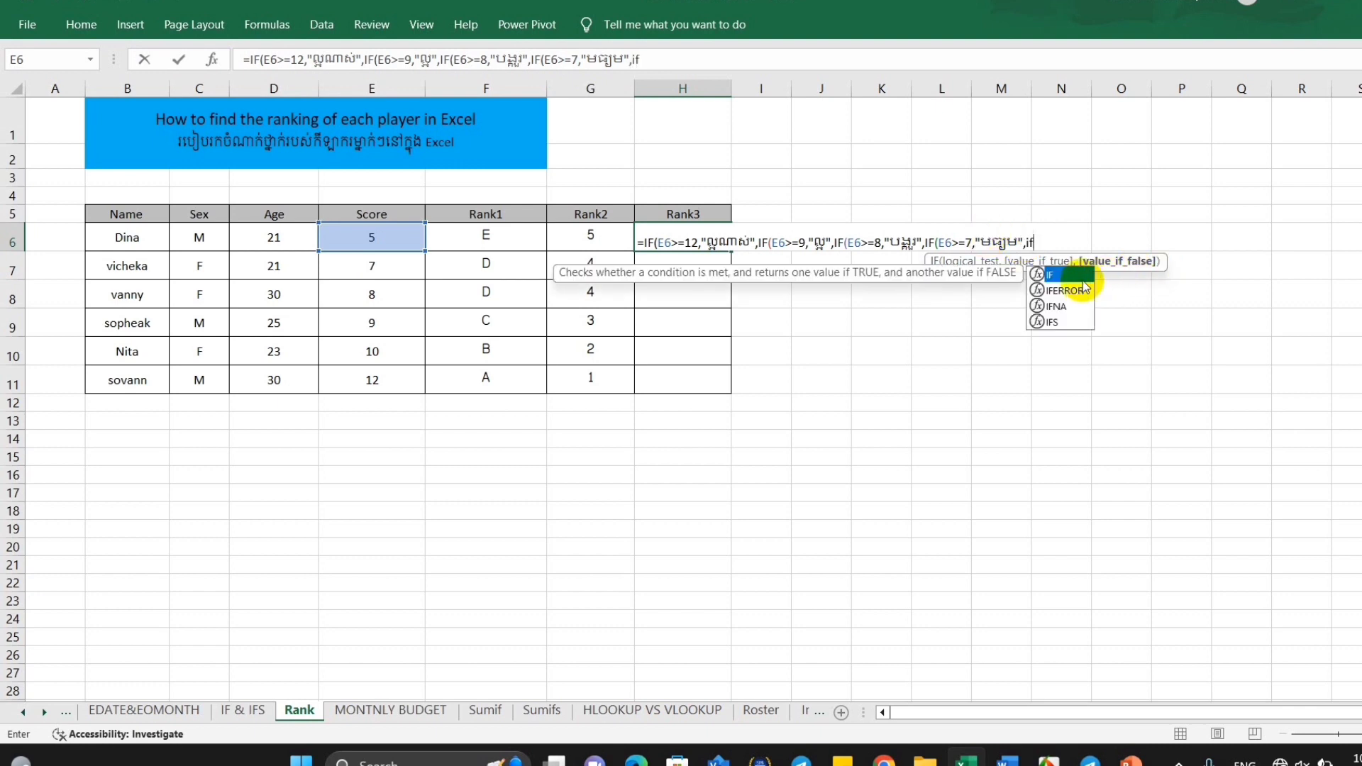
# Add the last IF returning "ខ្សោយ" for E6>=5, then type the closing parentheses.
pyautogui.doubleClick(1083, 276)
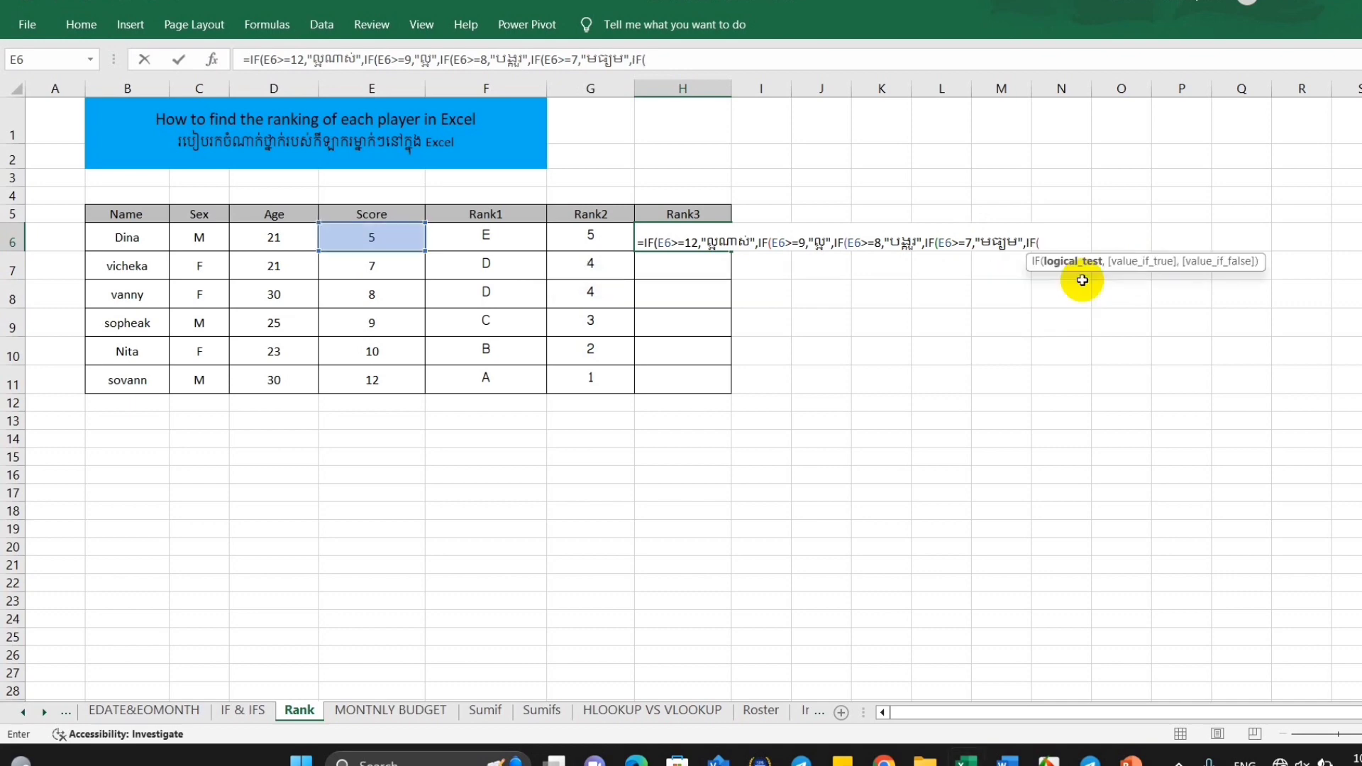
pyautogui.click(399, 242)
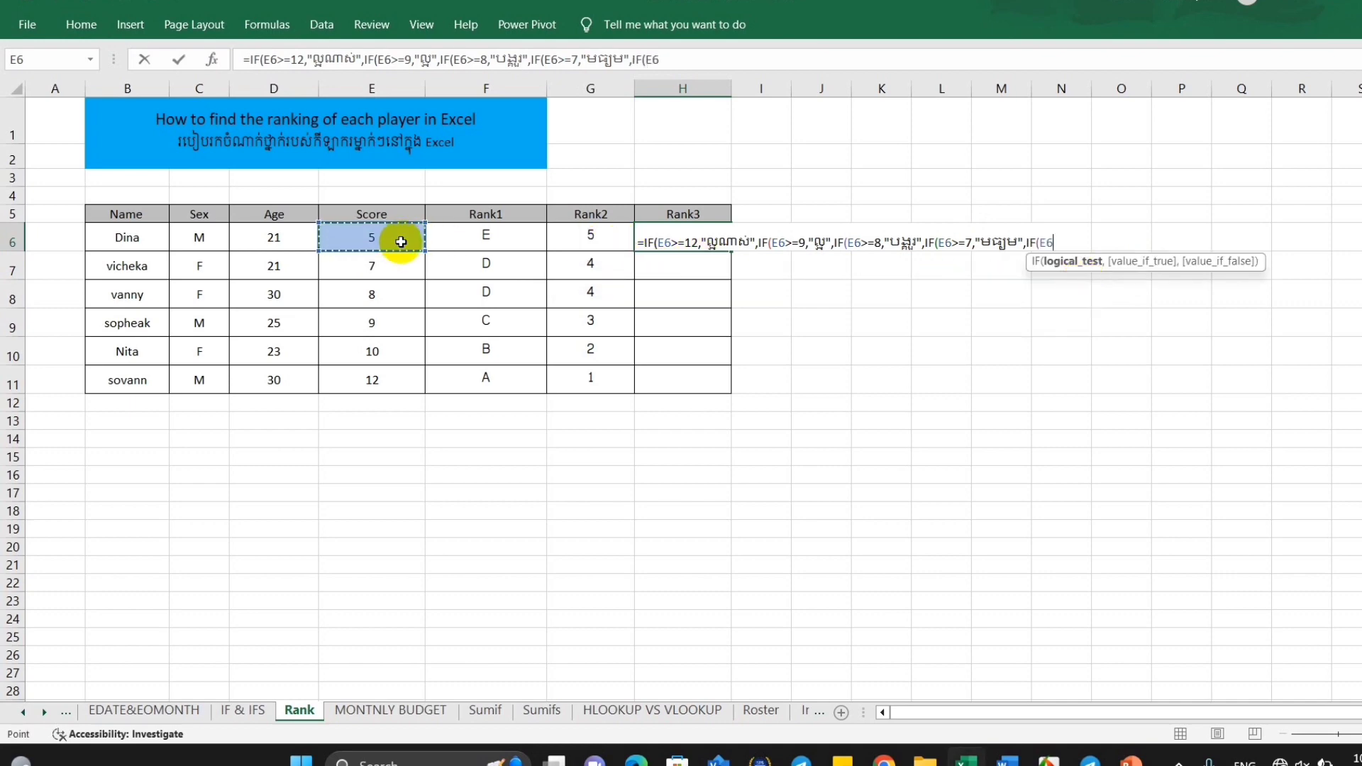
pyautogui.write('>')
pyautogui.write('=')
pyautogui.write('5')
pyautogui.write(',')
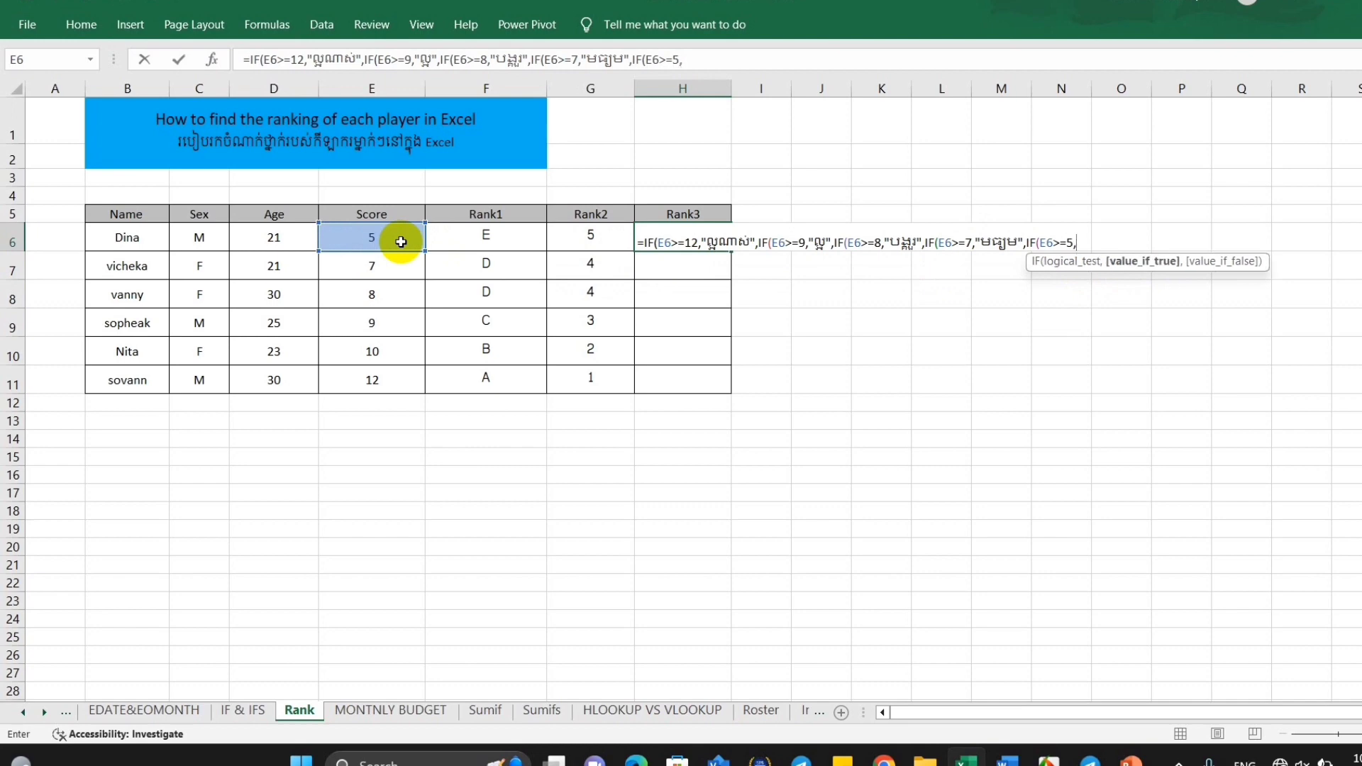
pyautogui.write('"')
pyautogui.hotkey('alt', 'shift')
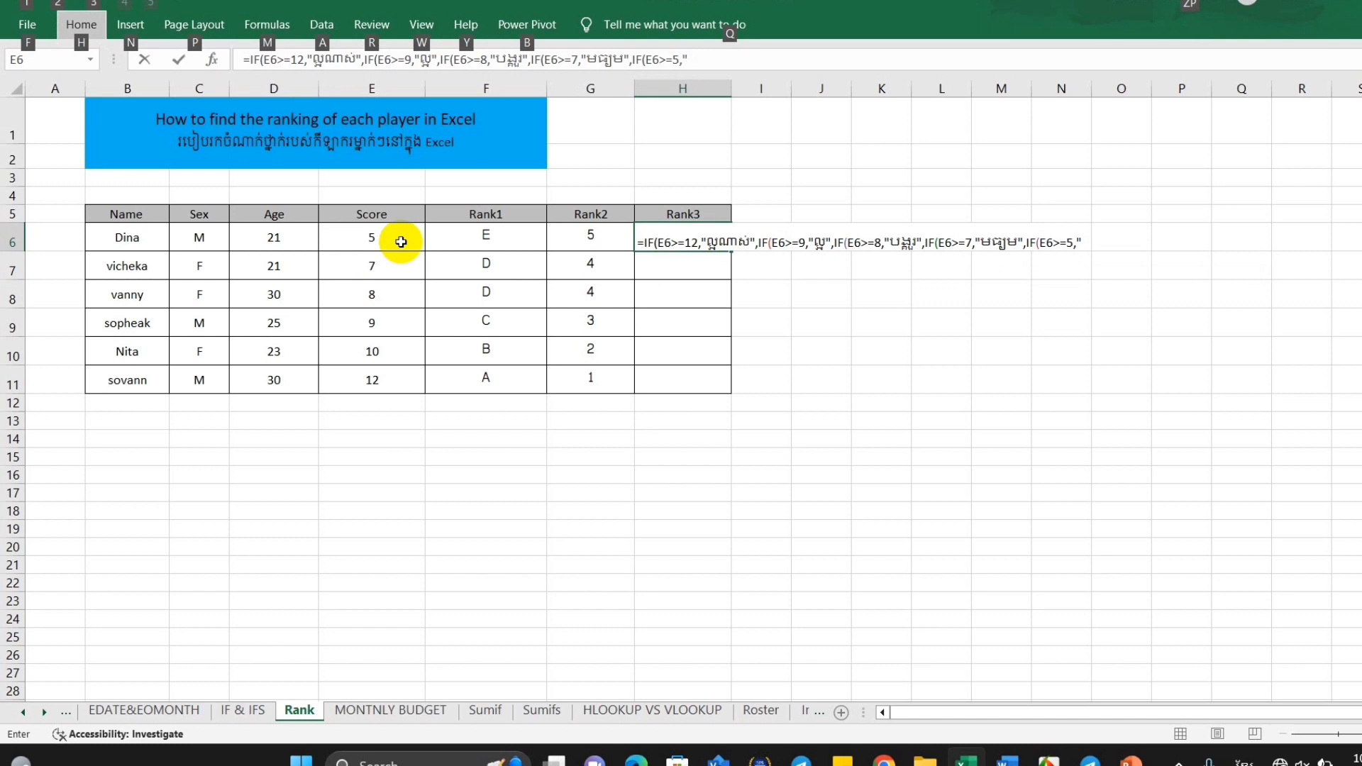
pyautogui.click(733, 57)
pyautogui.click(1084, 240)
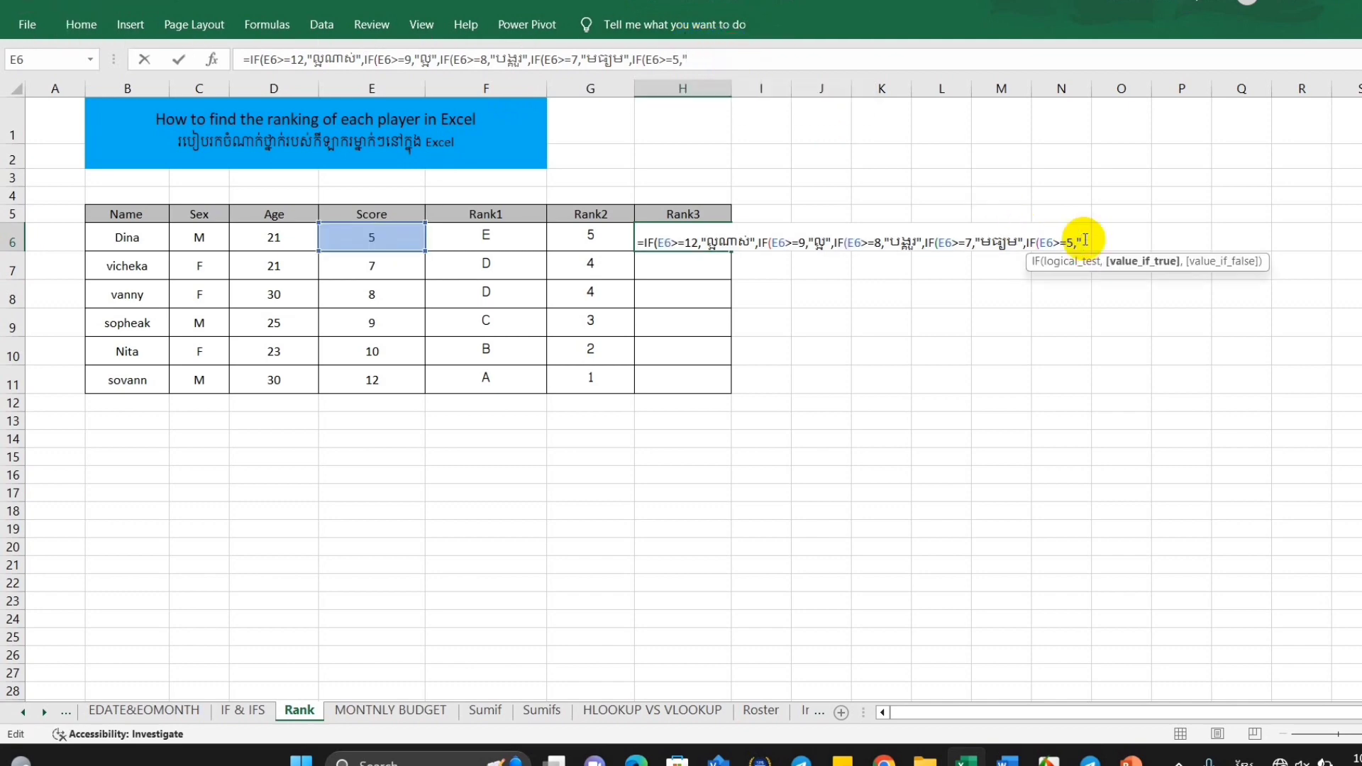
pyautogui.write('ខ')
pyautogui.write('្សោយ')
pyautogui.write('"')
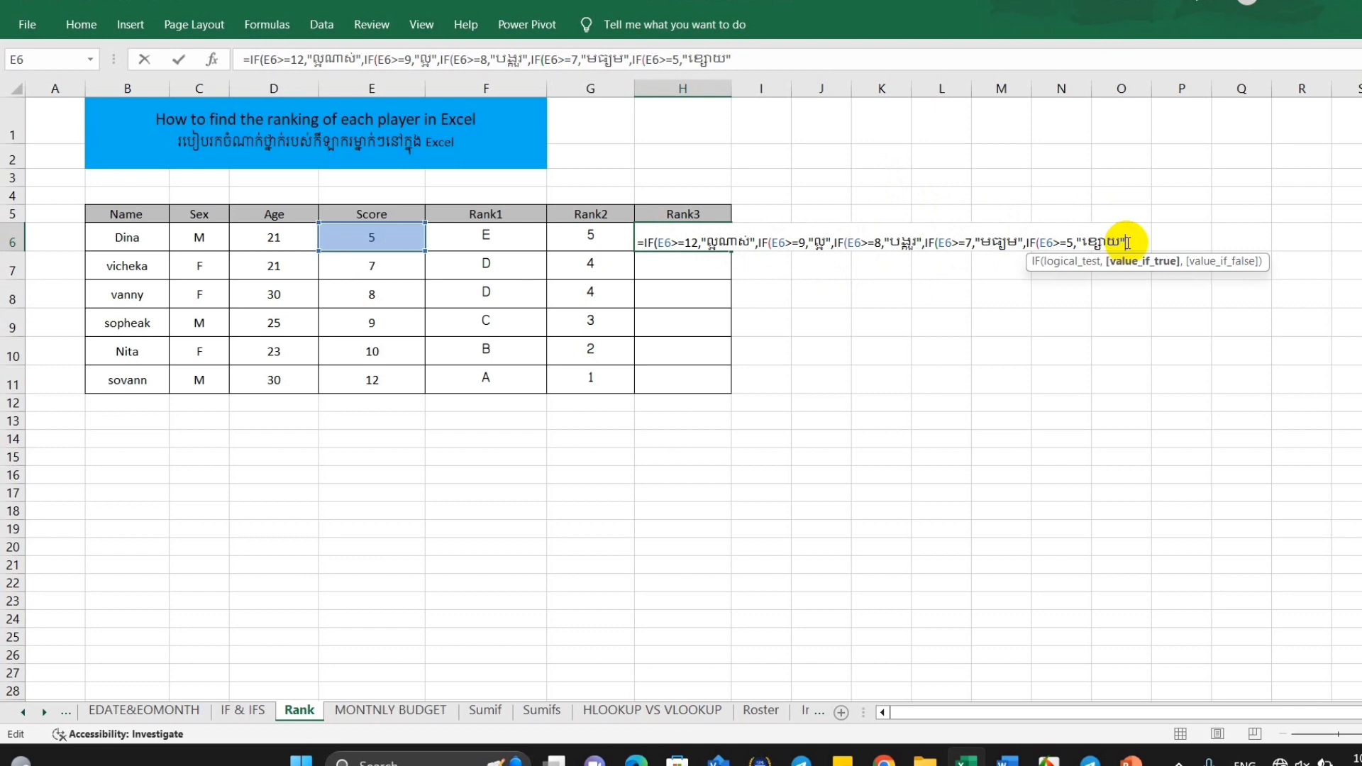
pyautogui.write(',')
pyautogui.write('))')
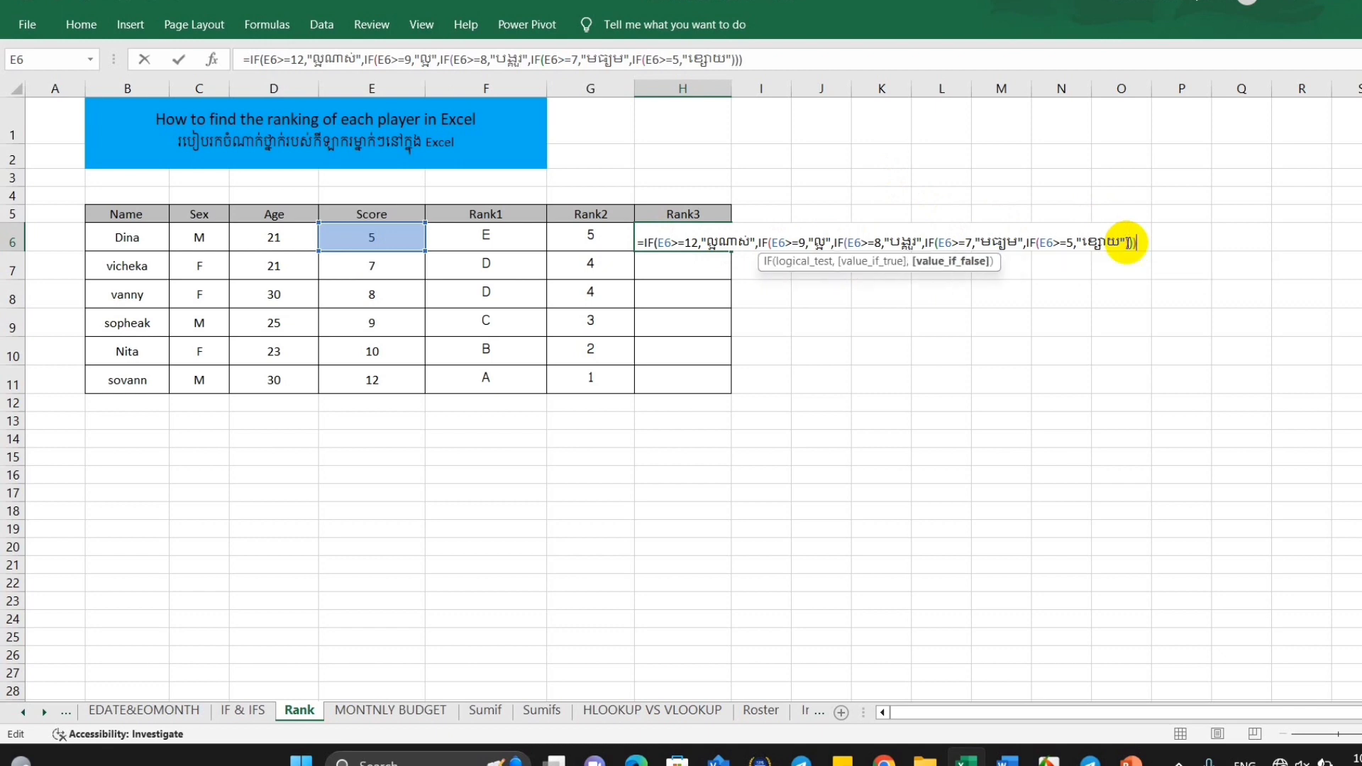
pyautogui.write('))')
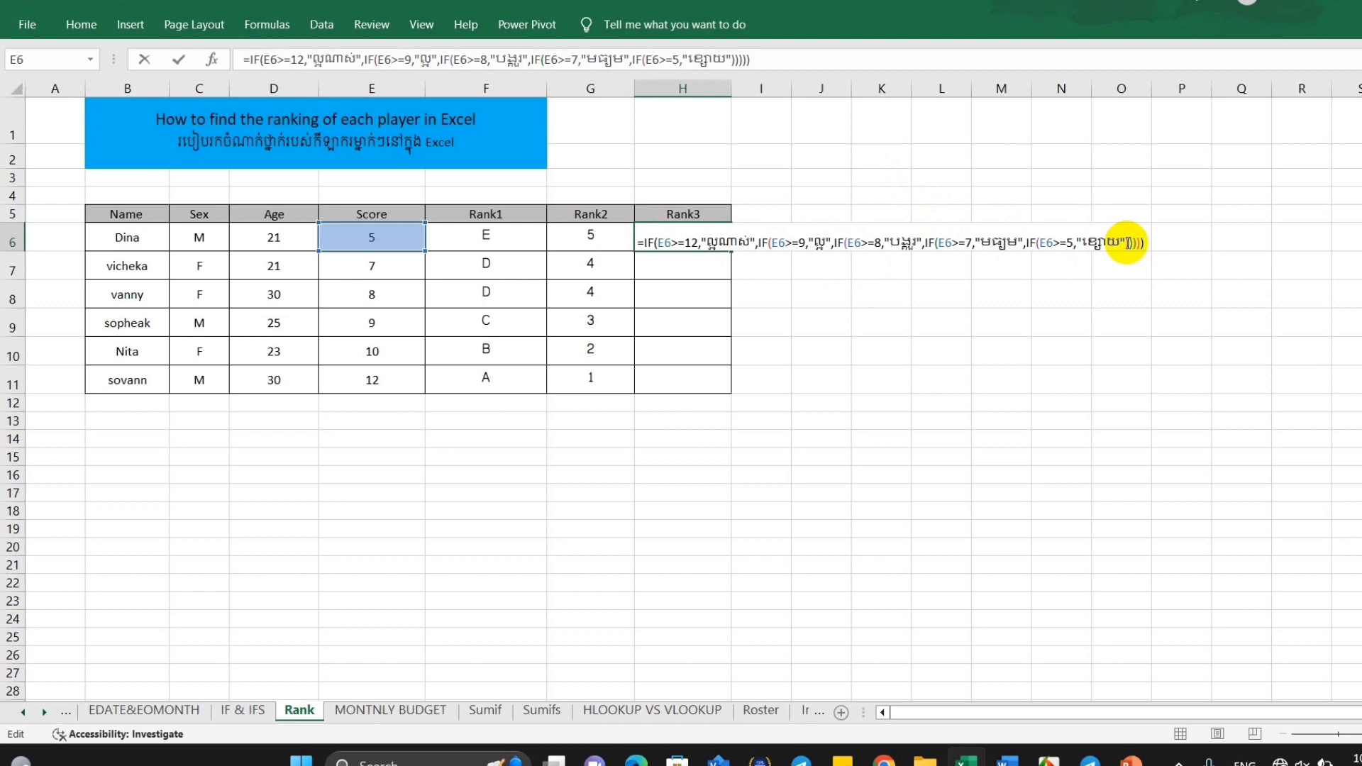
# Enter the H6 formula and fill it down through H11.
pyautogui.press('Return')
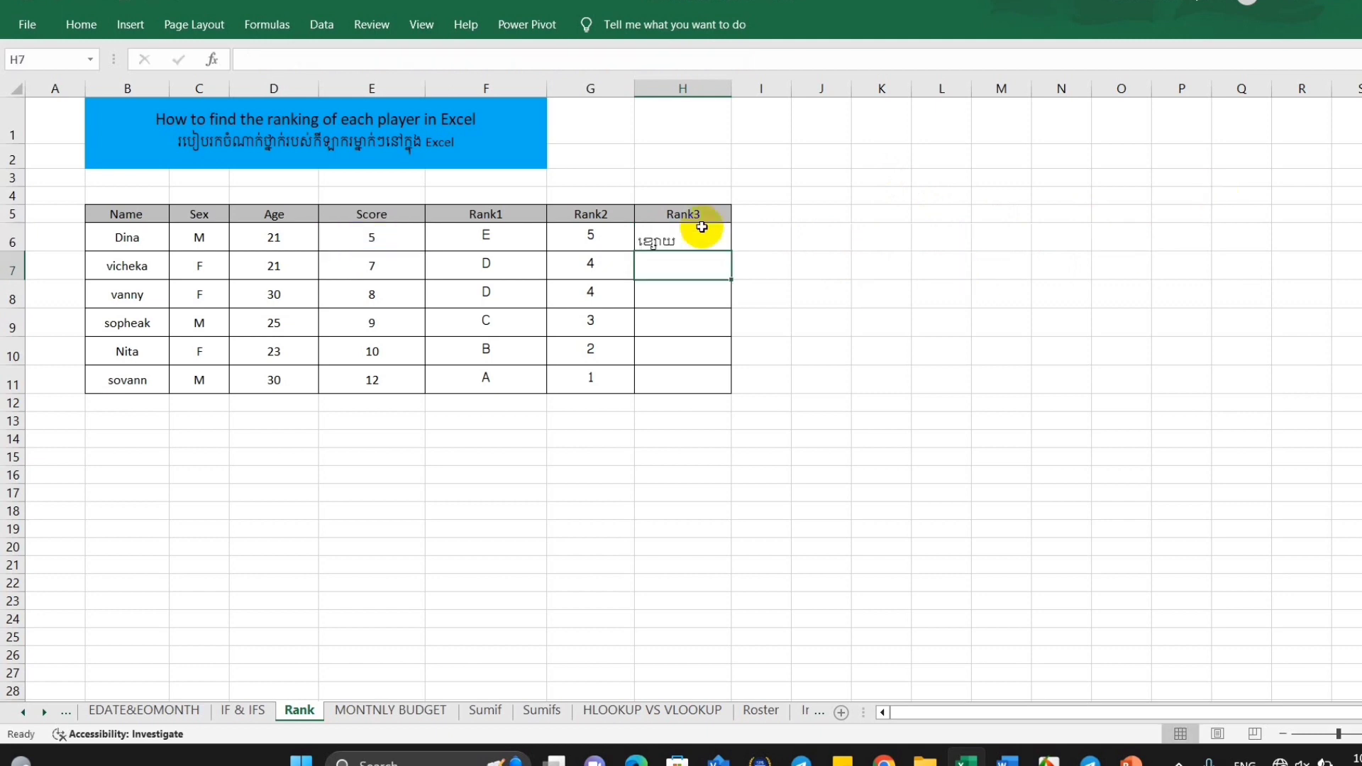
pyautogui.click(697, 236)
pyautogui.moveTo(731, 250); pyautogui.dragTo(738, 388)
pyautogui.click(887, 326)
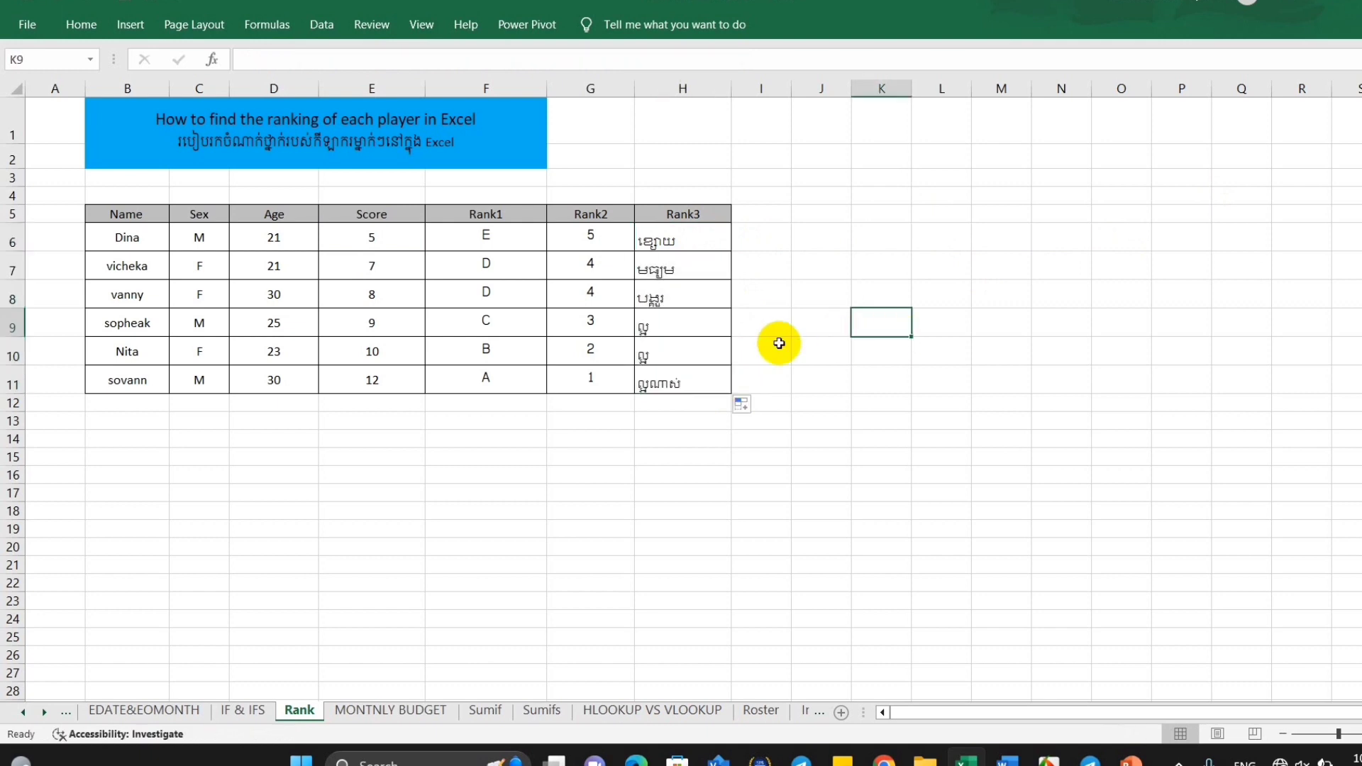
pyautogui.click(735, 353)
# Check the copied Rank3 formulas in H11 up through H6.
pyautogui.click(611, 377)
pyautogui.click(681, 376)
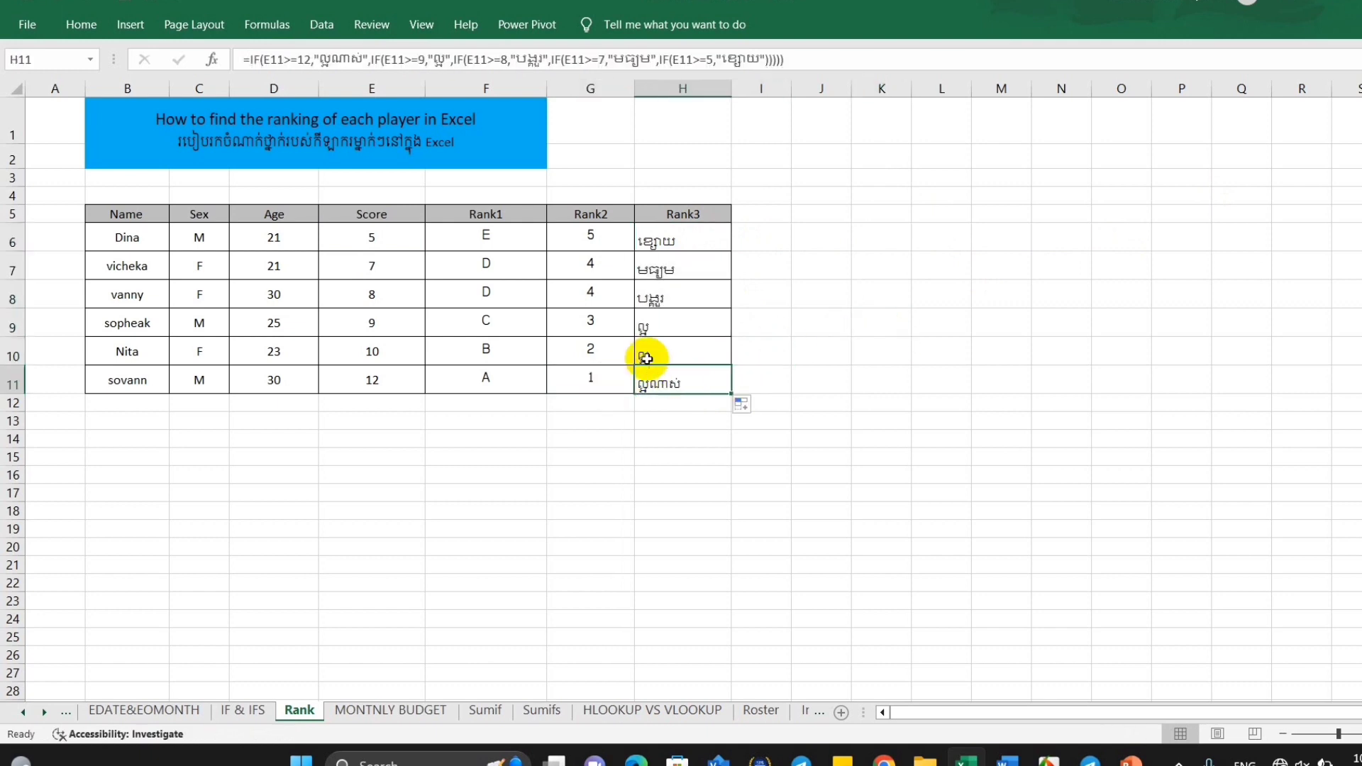
pyautogui.click(647, 359)
pyautogui.click(658, 321)
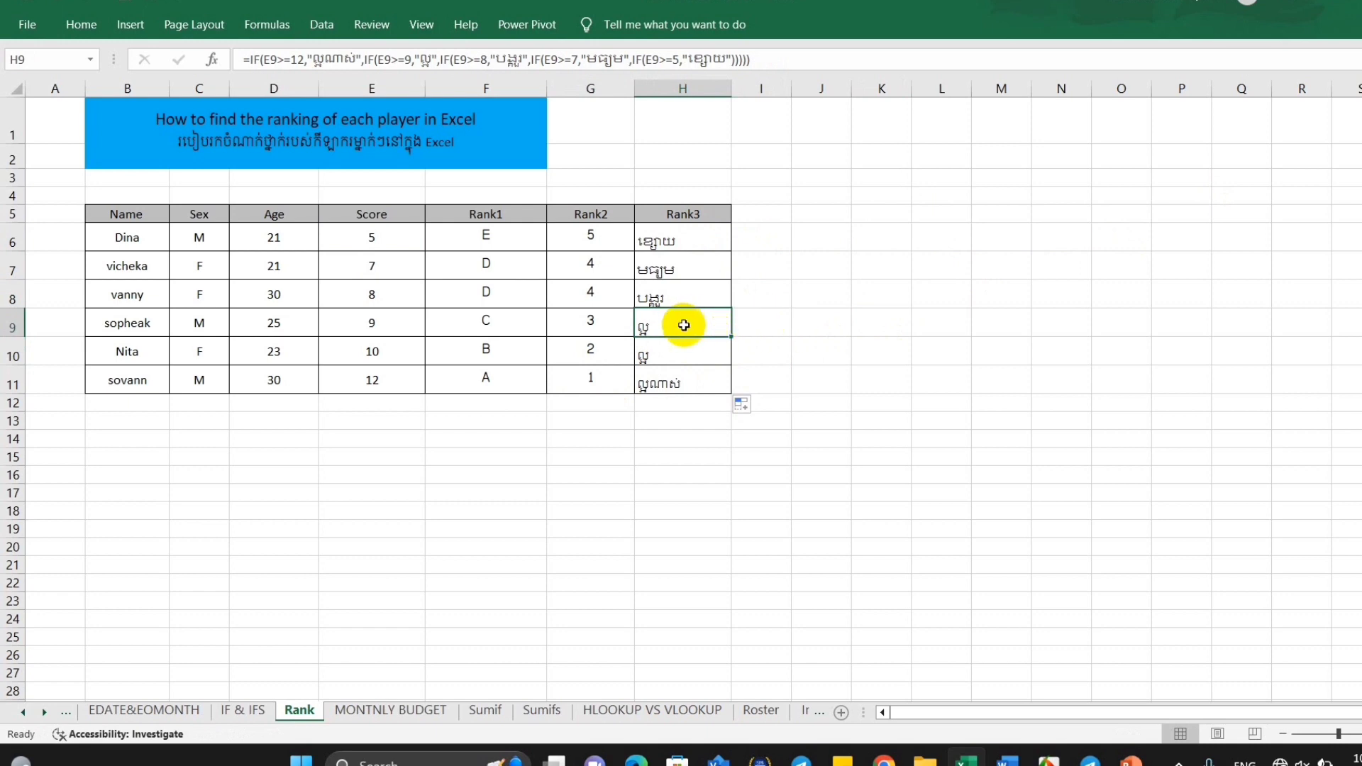
pyautogui.click(681, 298)
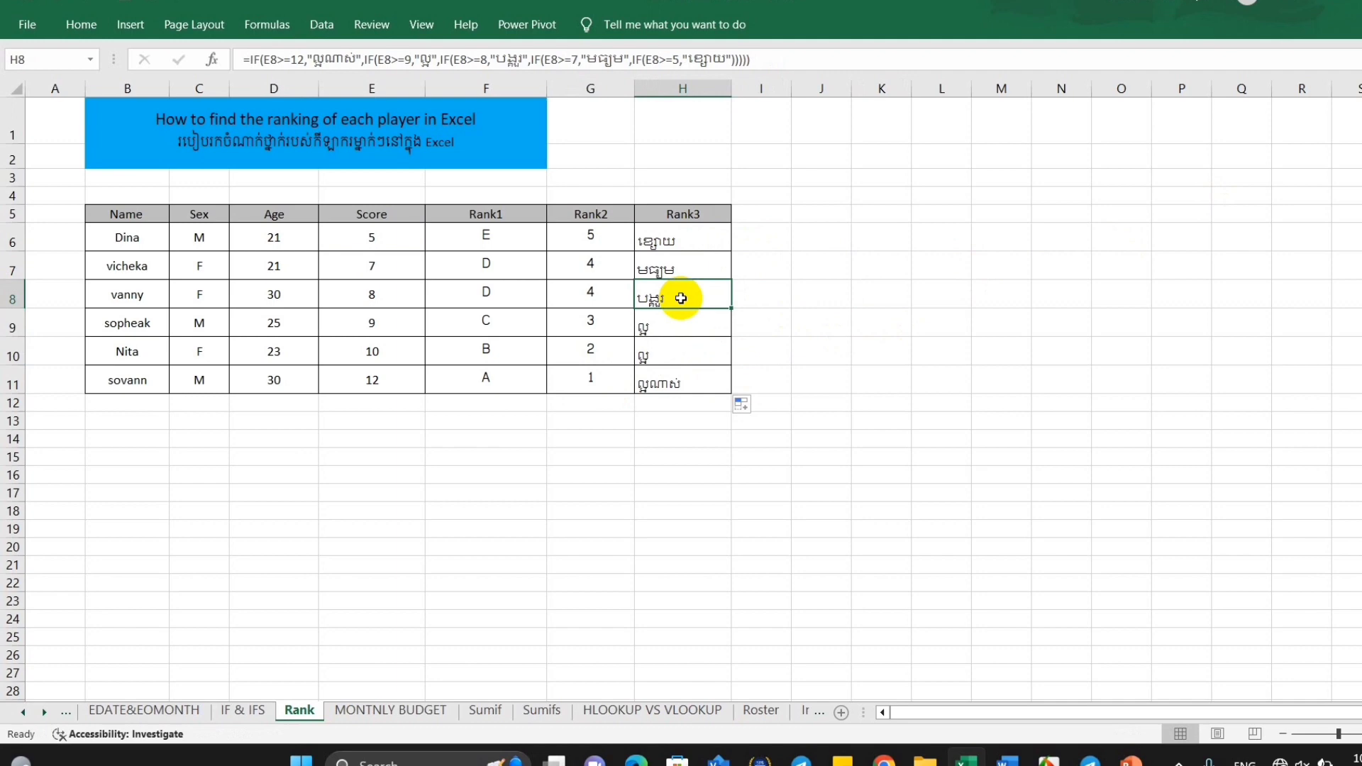
pyautogui.click(694, 272)
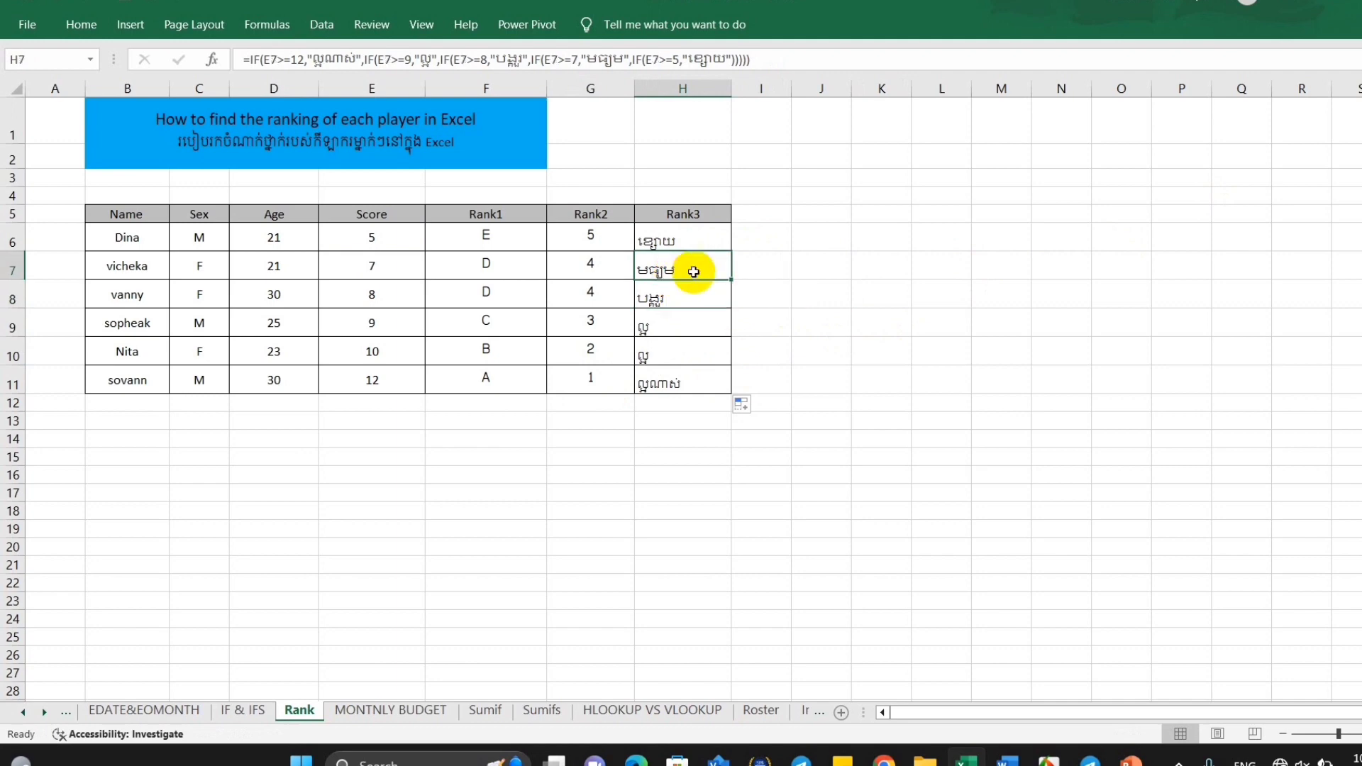
pyautogui.click(674, 241)
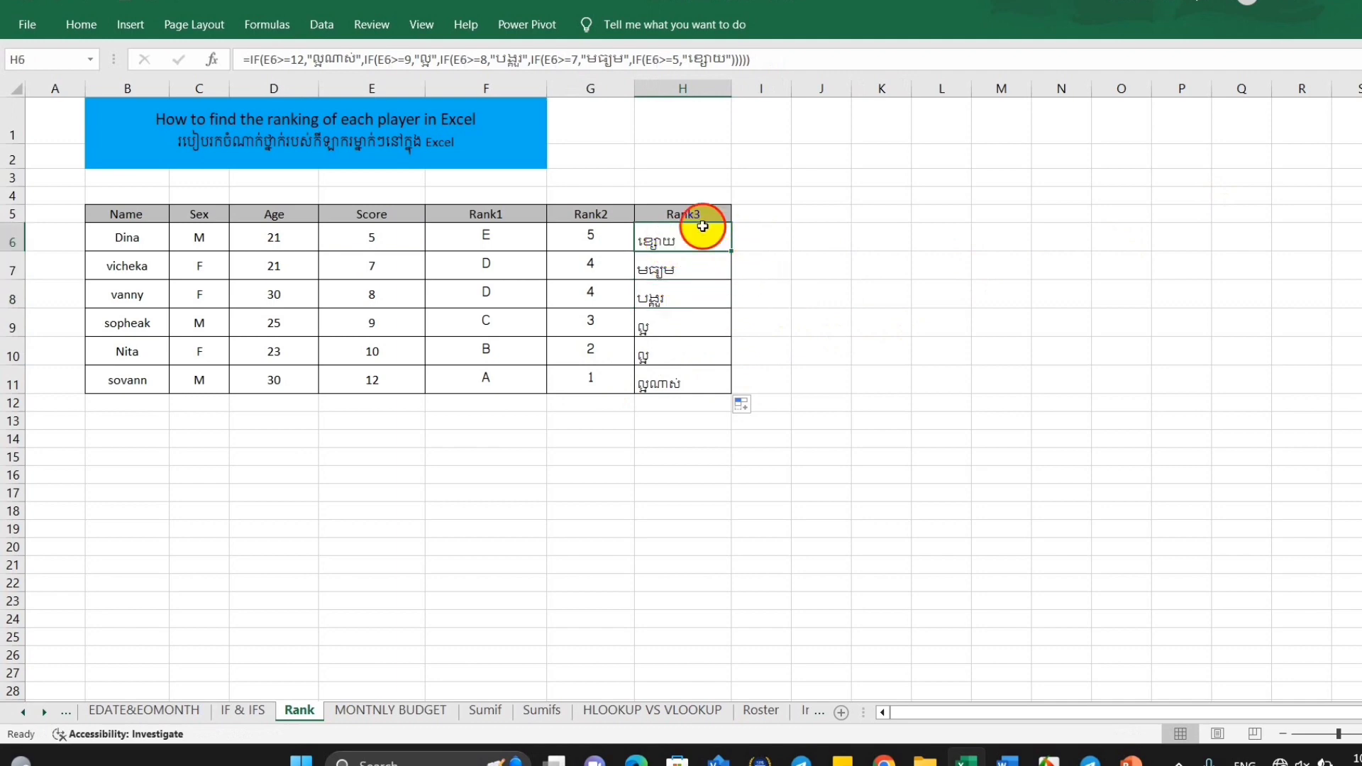
pyautogui.click(821, 259)
pyautogui.click(682, 267)
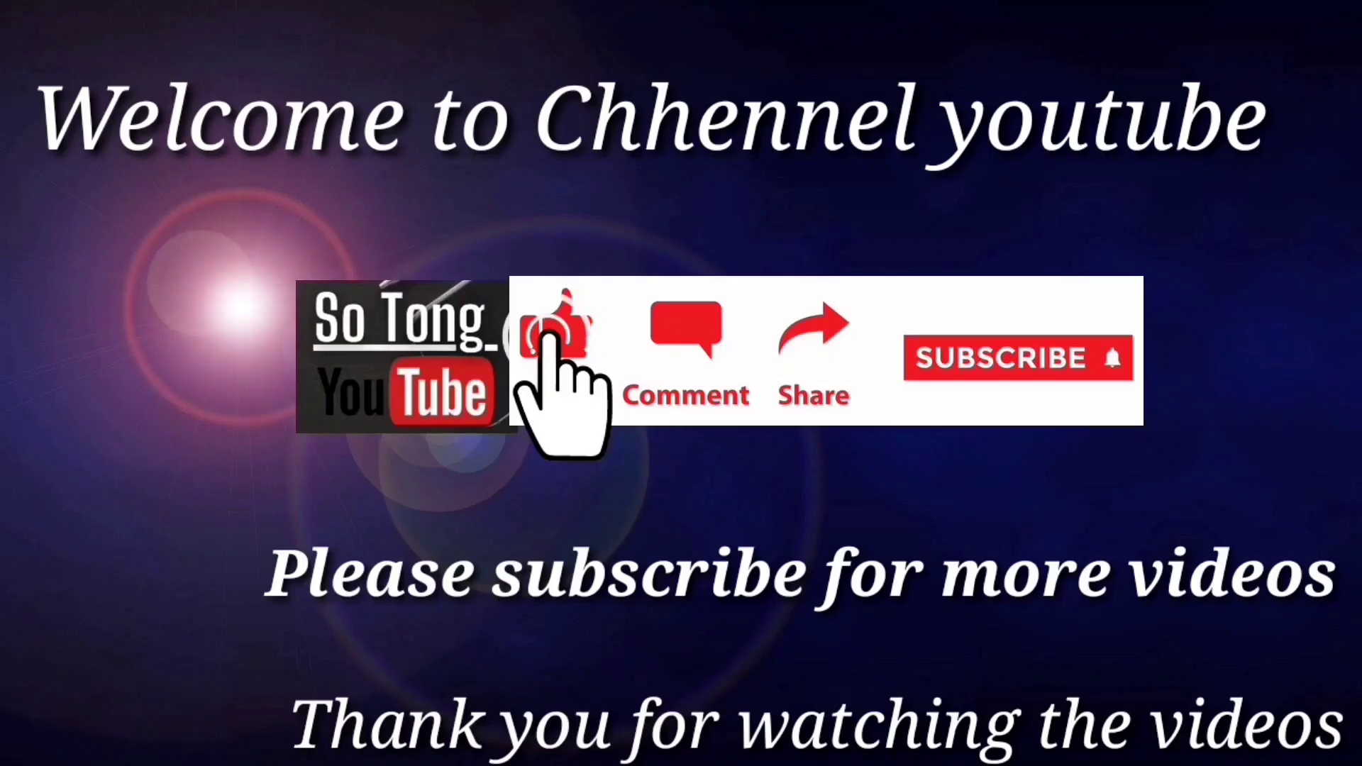